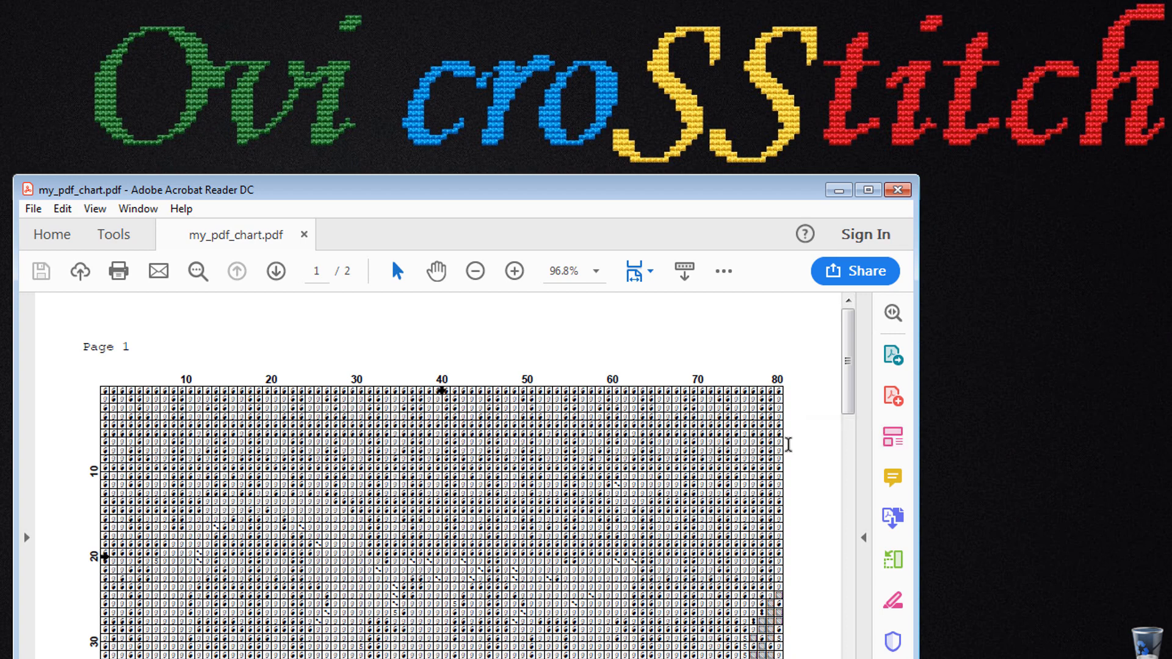
Look through the chart page and the color key page of my_pdf_chart.pdf.
scroll(788, 444, "down", 10)
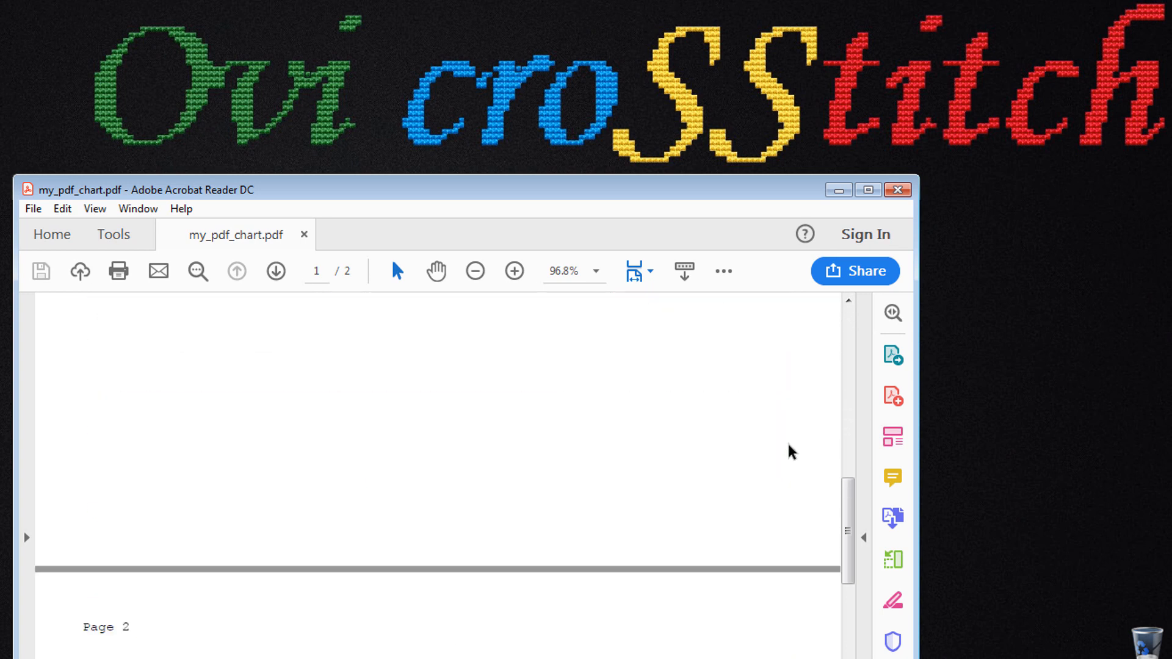
scroll(790, 450, "down", 5)
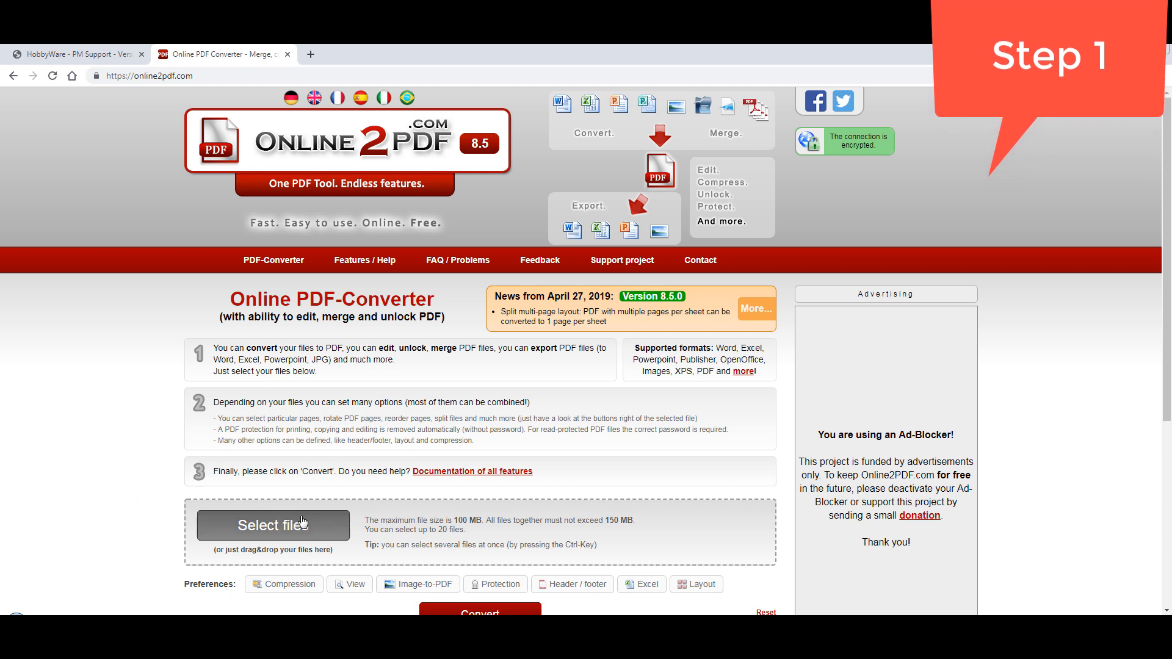
In the Online2PDF converter, load my_pdf_chart from the Desktop and choose only page 2 for extraction.
left_click(320, 525)
left_click(335, 298)
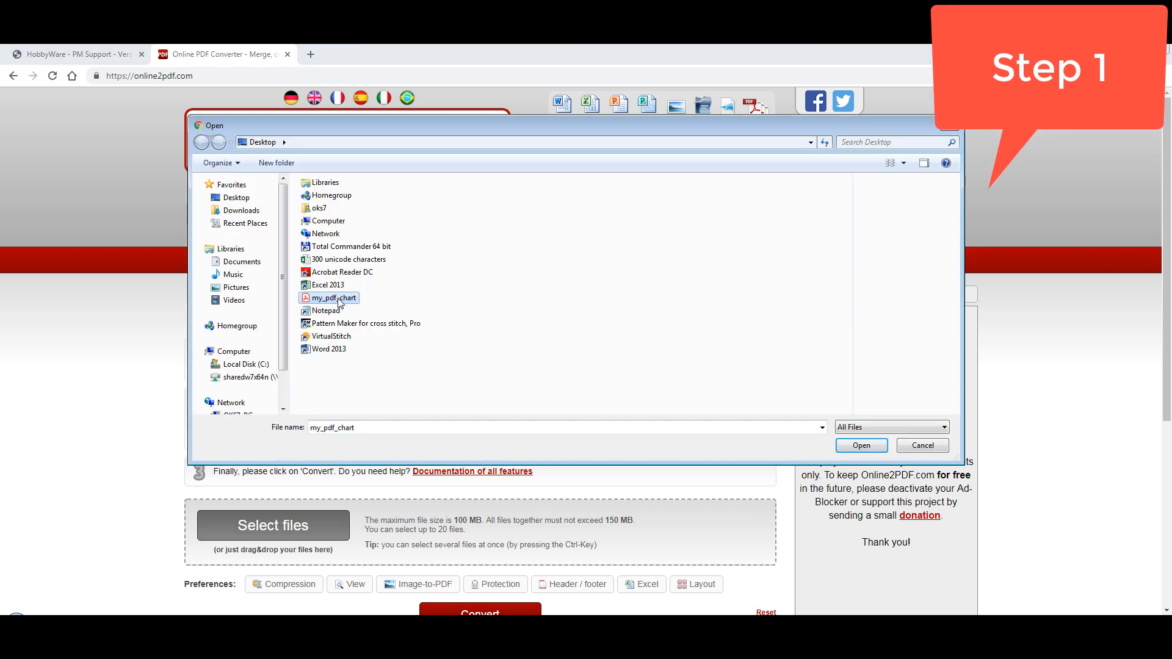
left_click(862, 445)
left_click(622, 518)
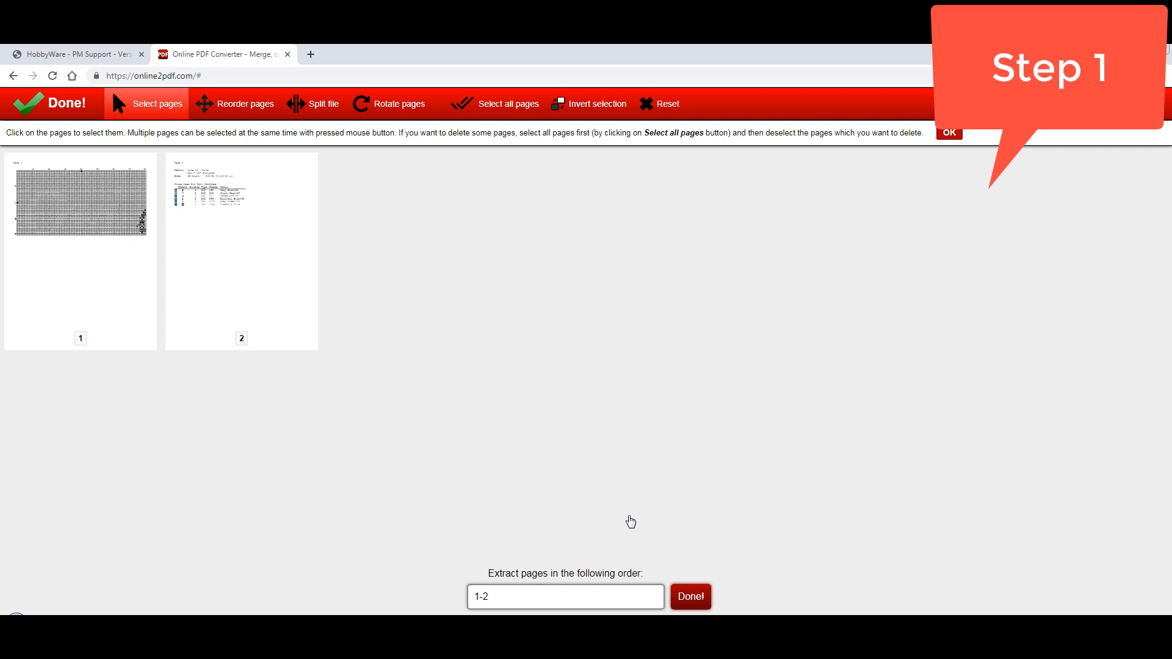
left_click(253, 245)
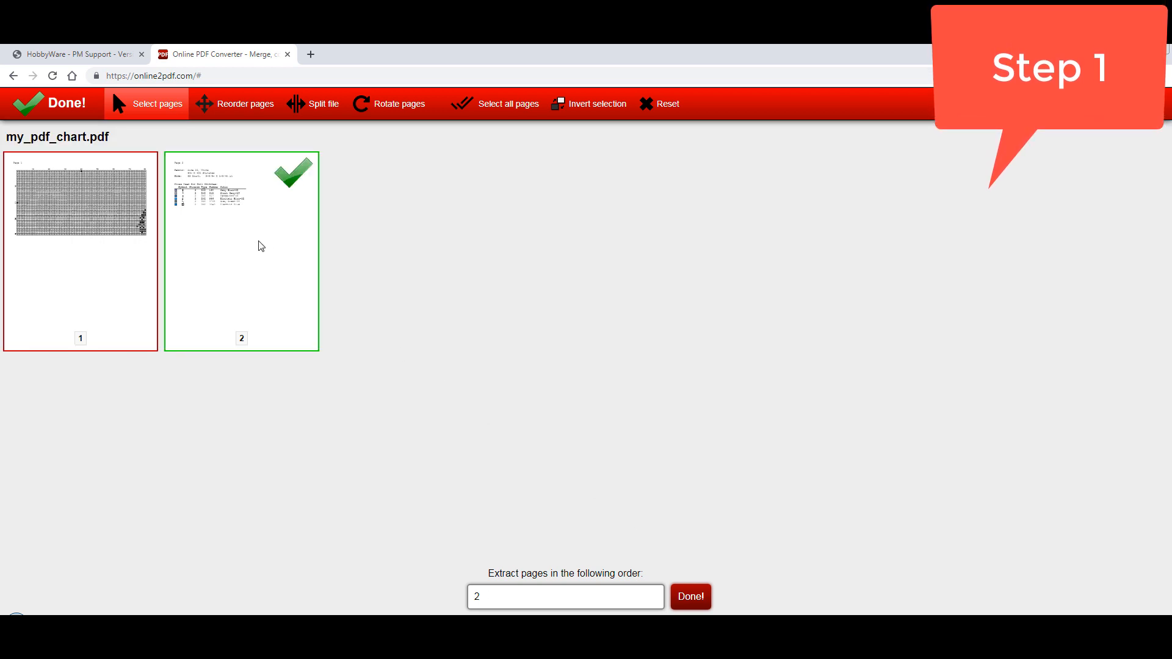
left_click(72, 109)
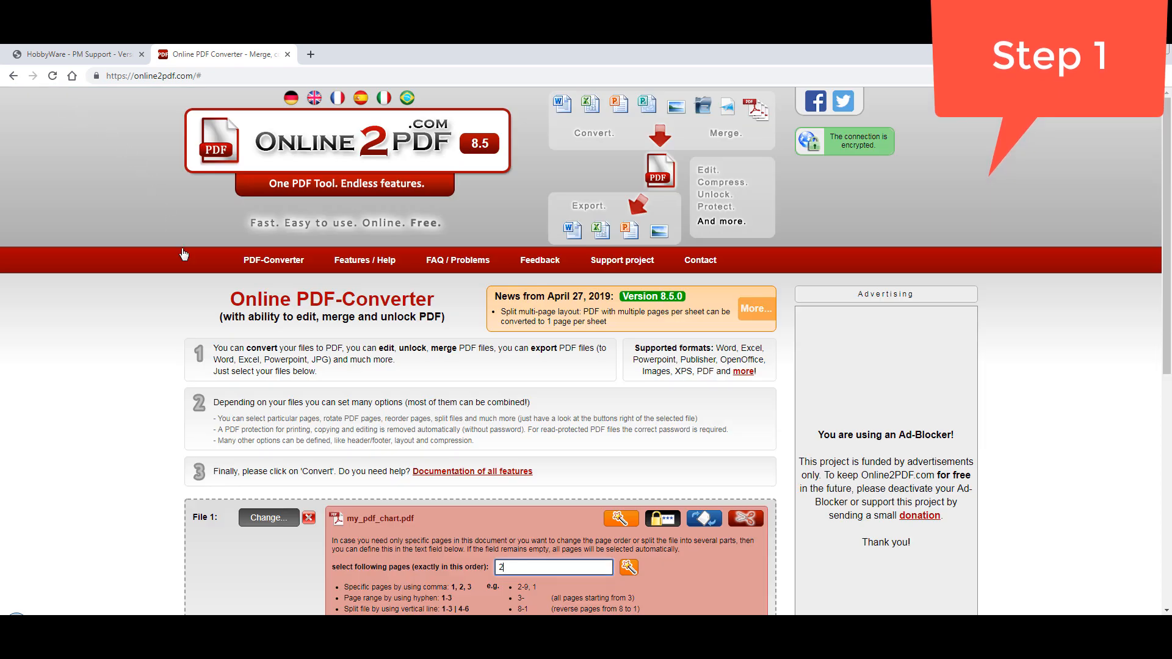
Convert the chosen page to Excel 2007-2016 (*.xlsx) and save the result on the Desktop as key.
scroll(200, 375, "down", 5)
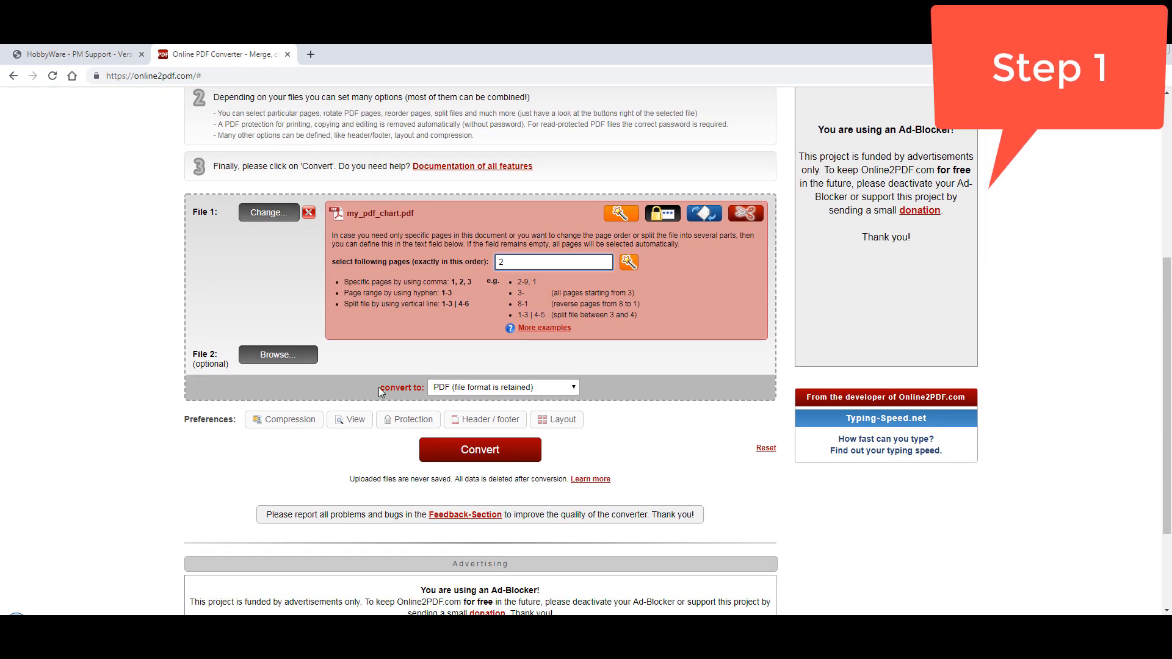
left_click(565, 393)
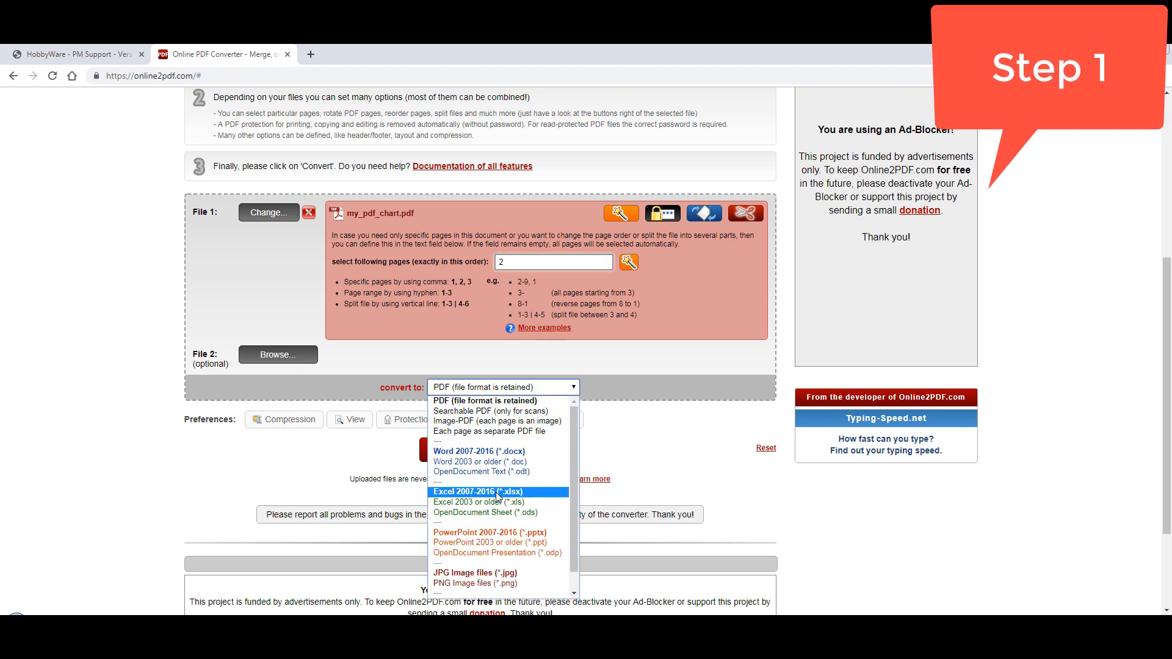
left_click(534, 495)
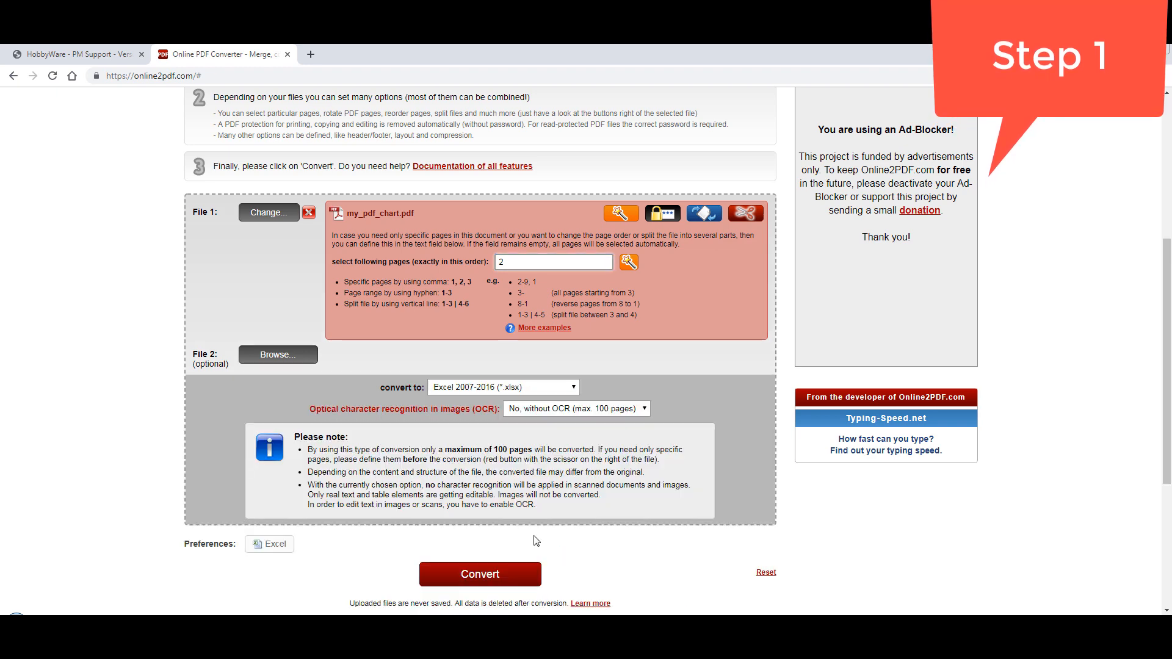
left_click(525, 574)
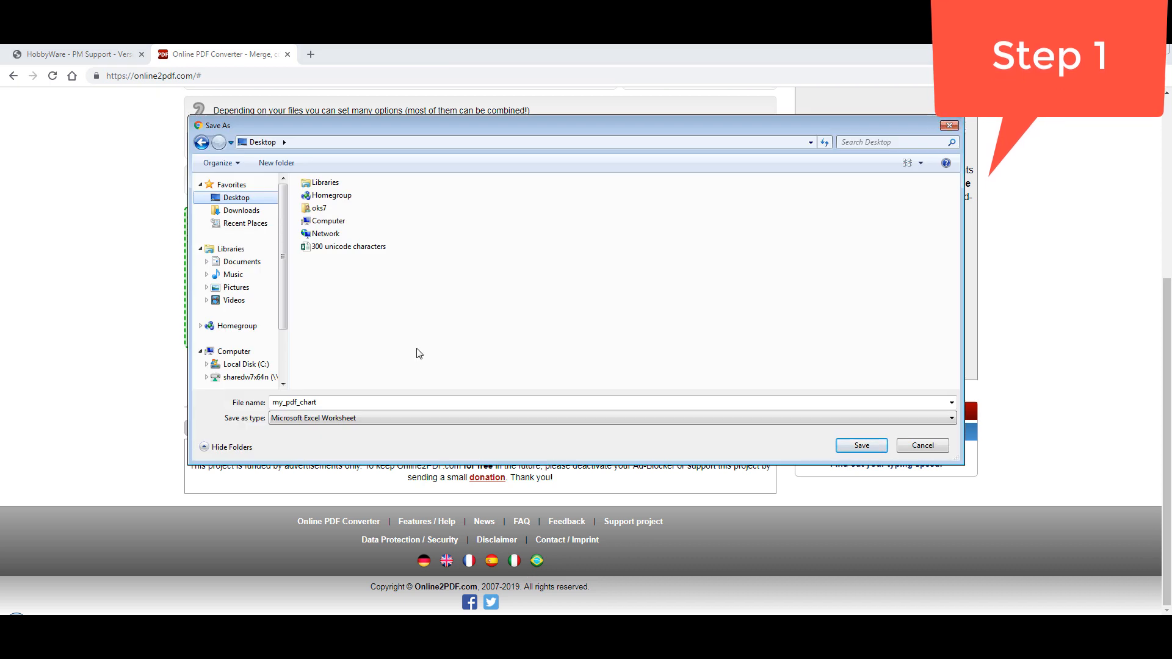
double_click(562, 402)
type("key")
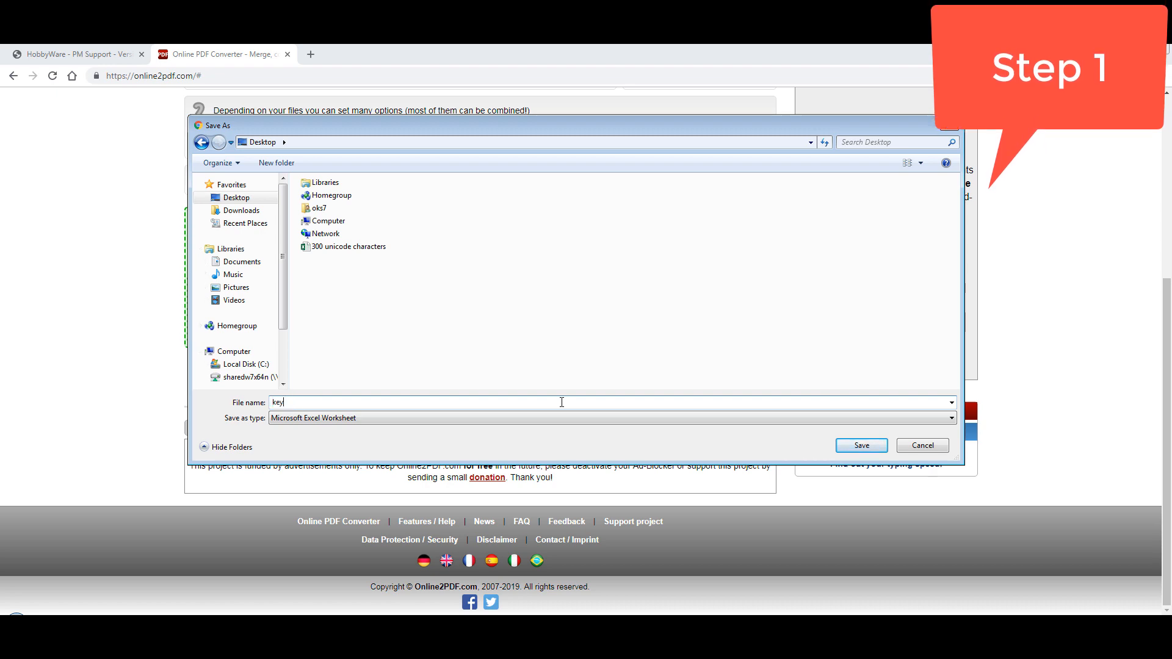
left_click(861, 445)
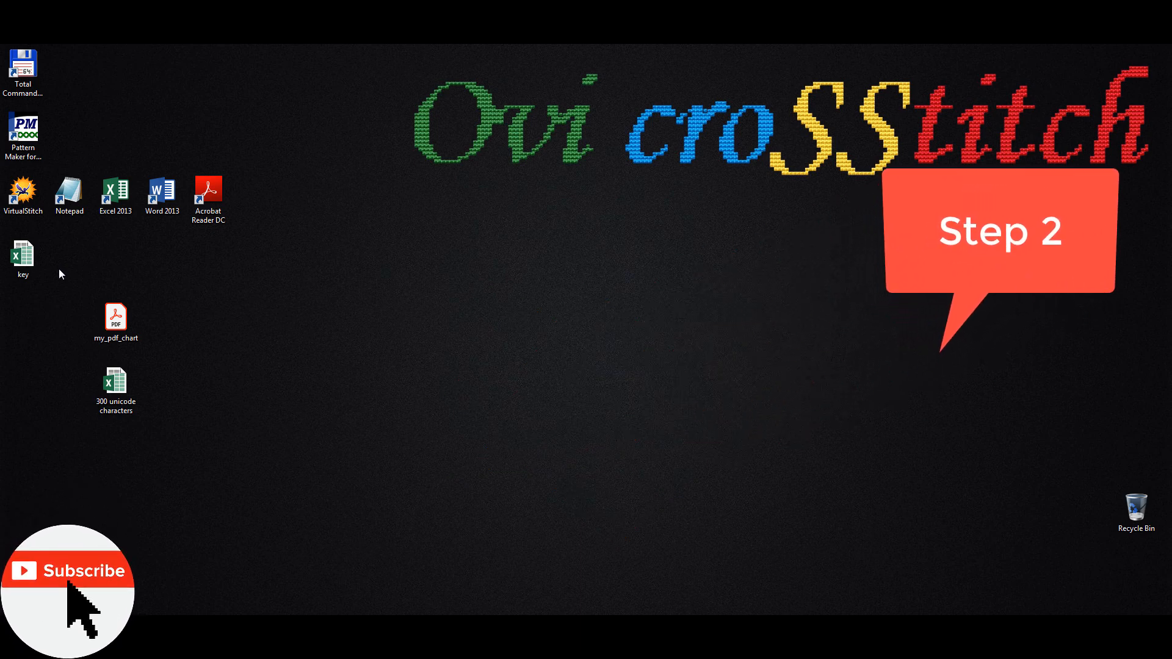
Open the key workbook from the desktop in Excel and enable editing.
double_click(33, 262)
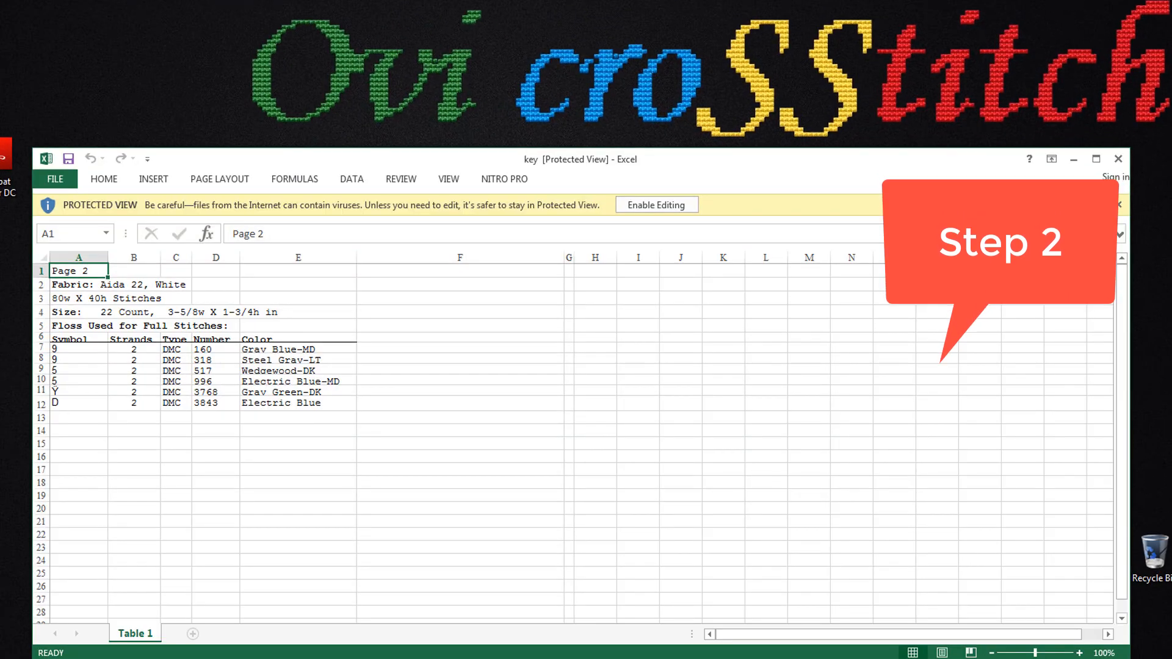
left_click(686, 206)
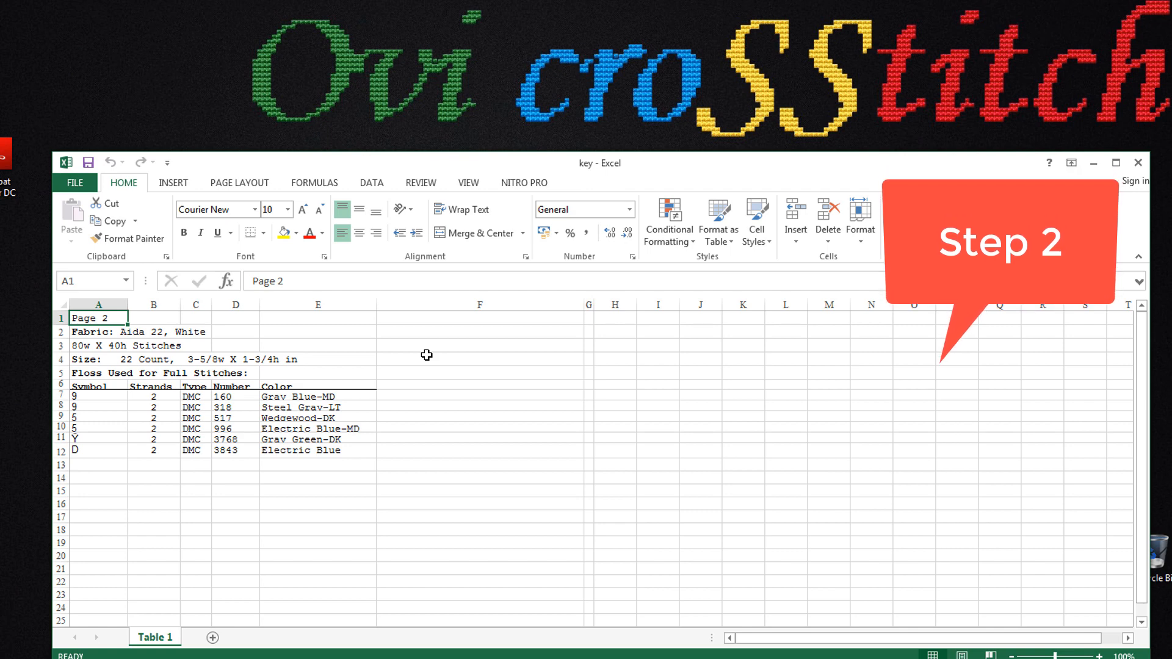
Examine the Symbol, Strands, Type, Number and Color columns of the floss table, including the symbols in A7:A12.
left_click(101, 300)
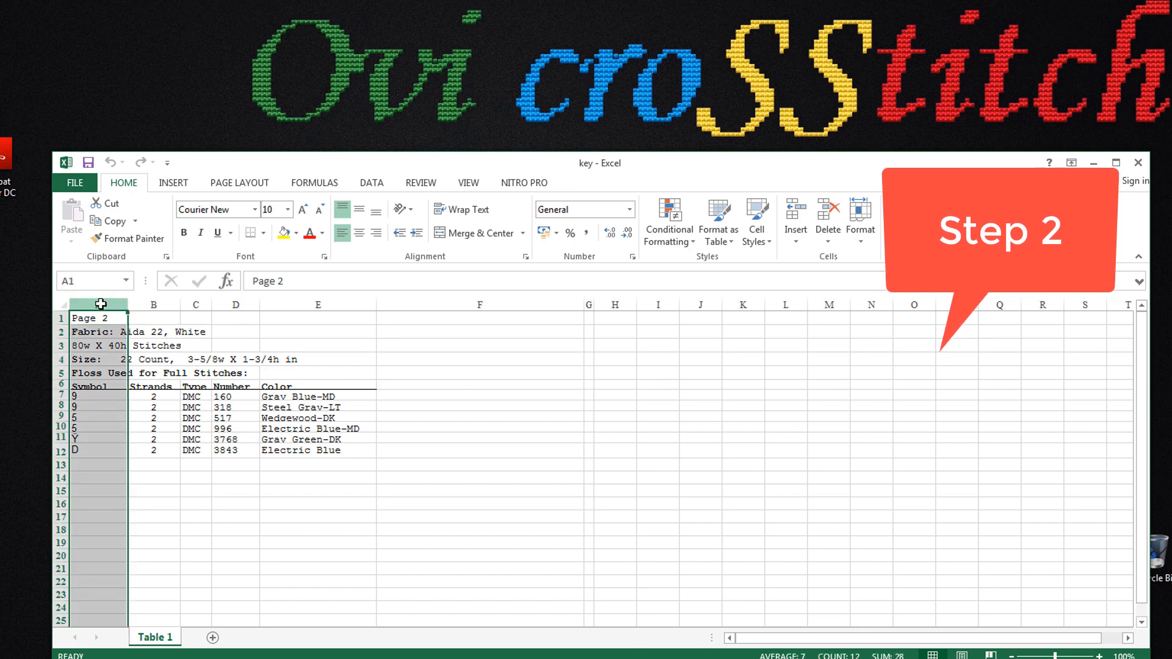
left_click(153, 304)
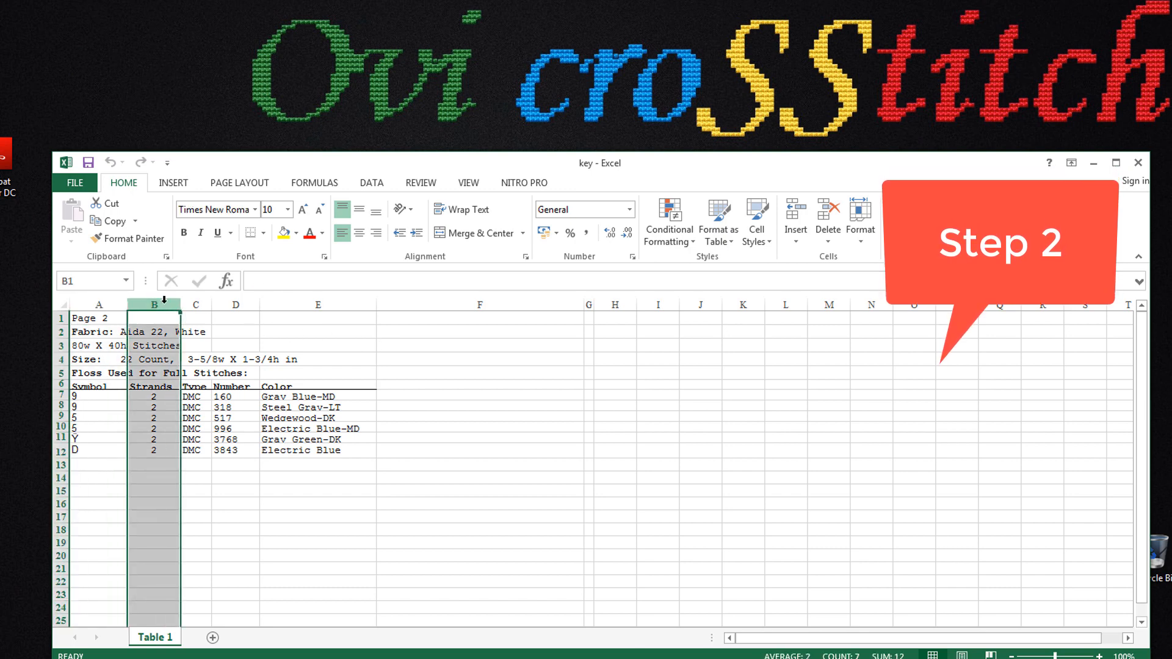
left_click(197, 304)
left_click(236, 303)
left_click(298, 304)
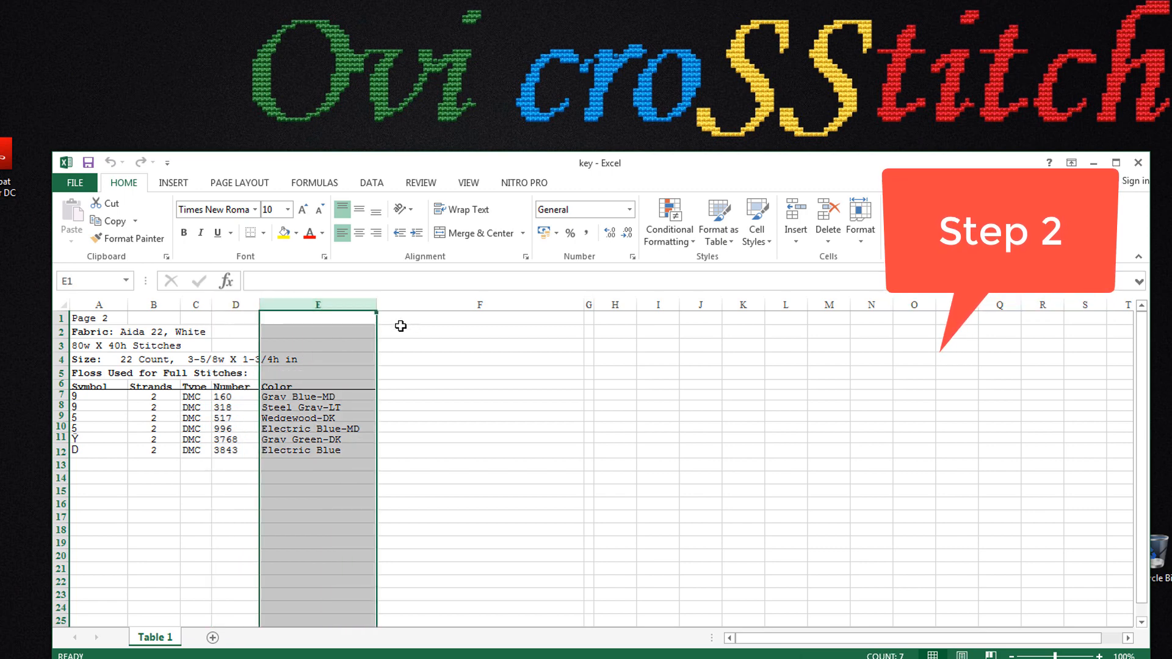
left_click(419, 335)
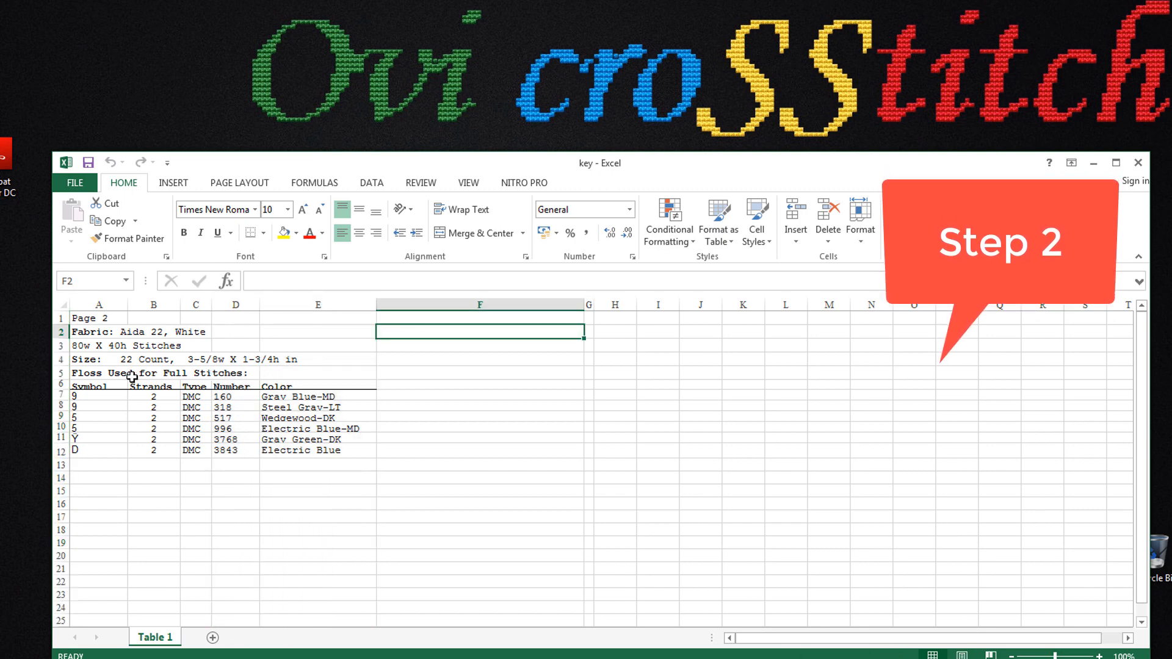
left_click_drag(91, 396, 92, 449)
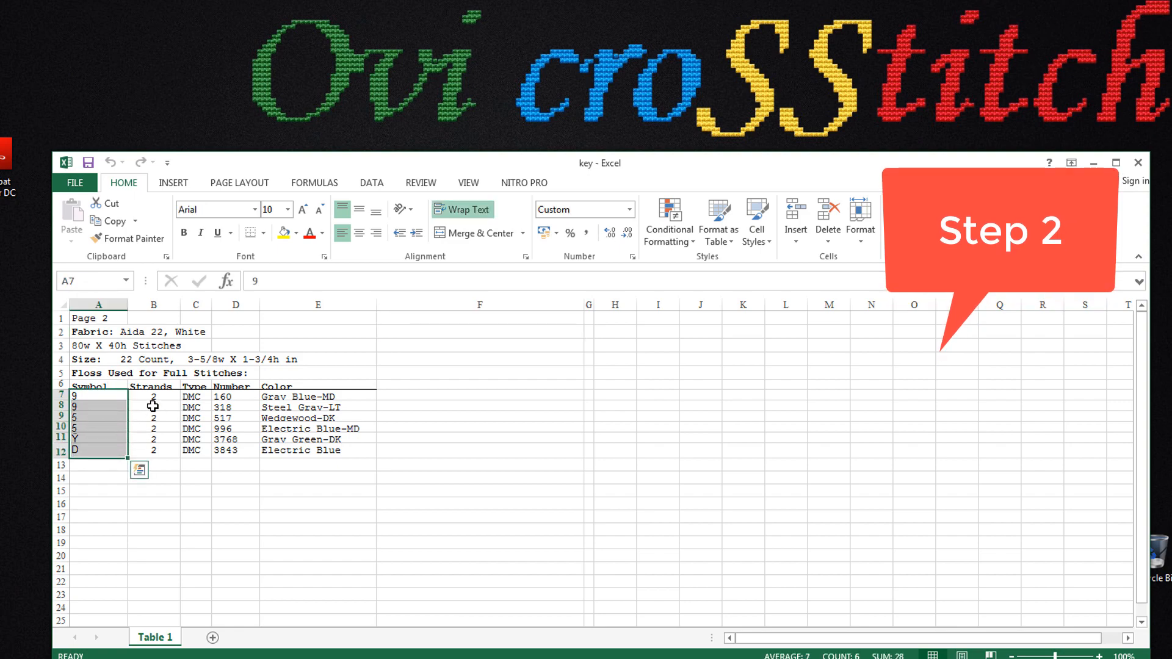
Add a new worksheet and copy the symbols in A7:A12 of Table 1 into it, starting at A1.
left_click(214, 638)
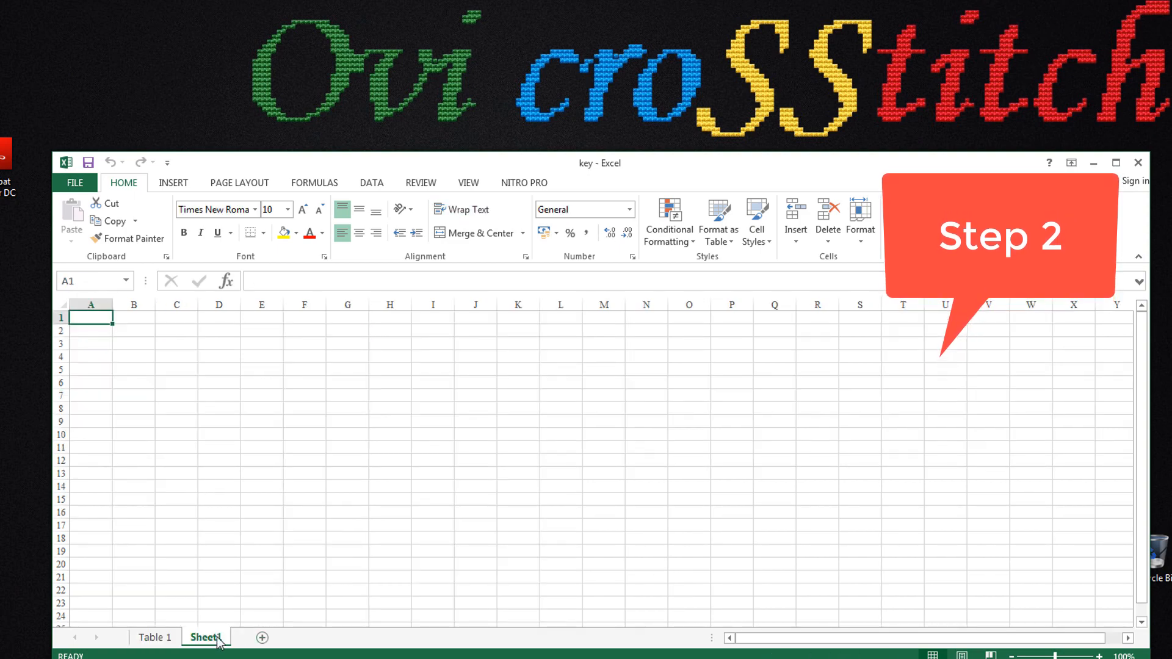
left_click(155, 637)
left_click(92, 400)
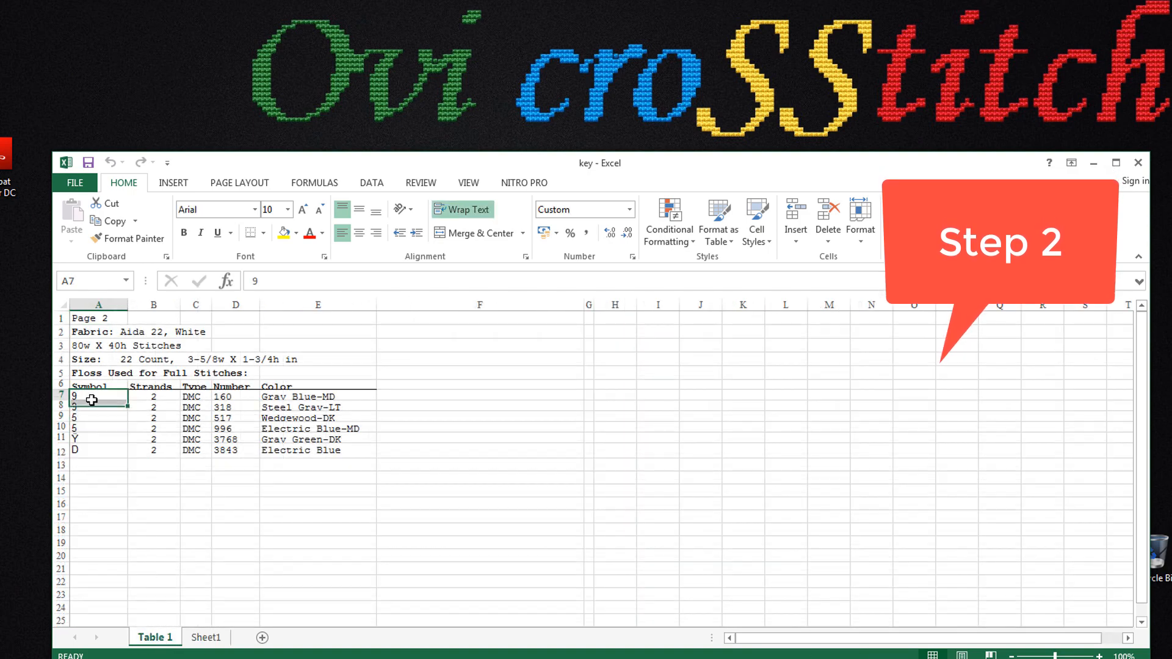
left_click_drag(95, 399, 91, 448)
key("ctrl+c")
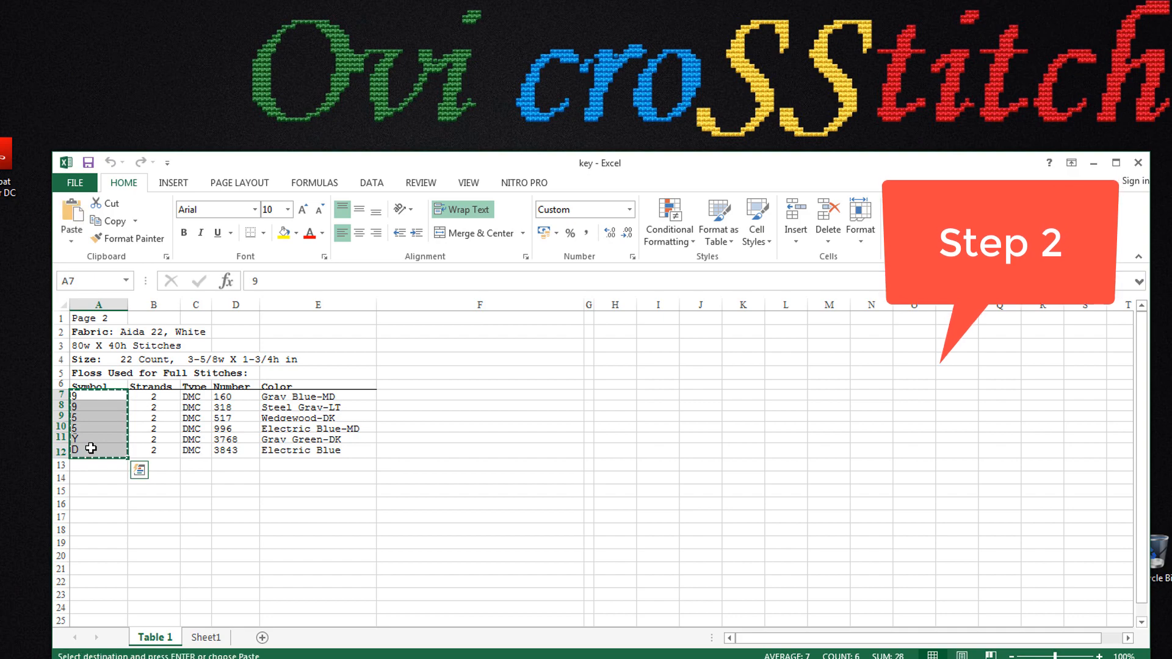
left_click(206, 637)
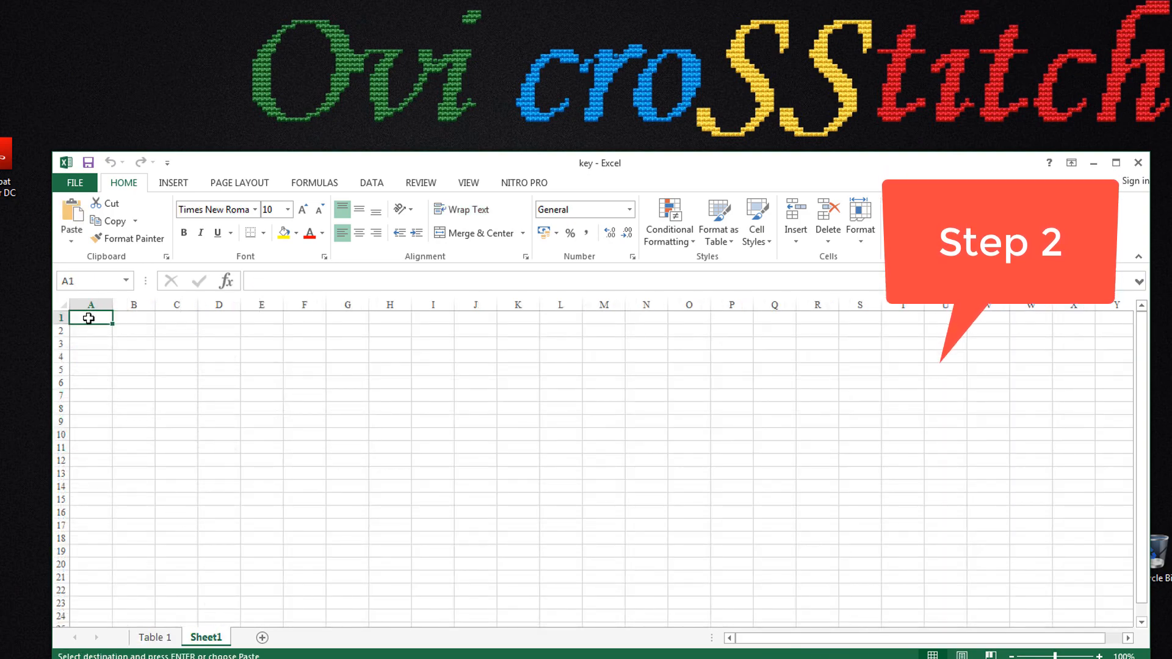
key("ctrl+v")
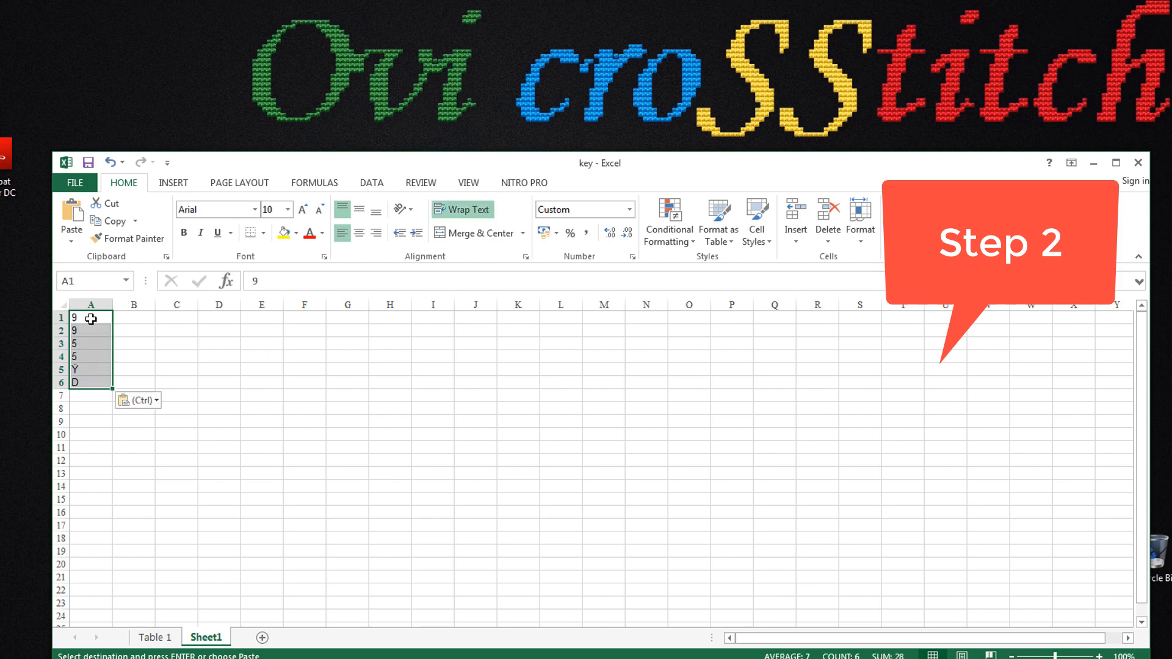
Copy the floss numbers in D7:D12 of Table 1 into Sheet1, starting at B1.
left_click(157, 637)
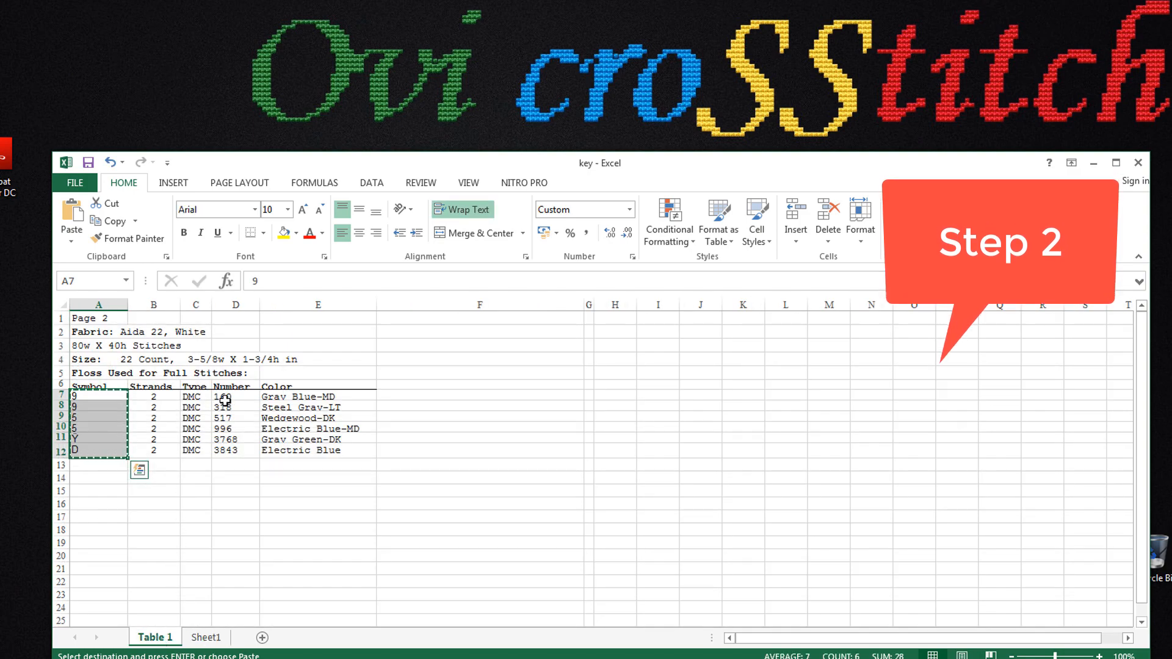
left_click_drag(223, 400, 231, 450)
key("ctrl+c")
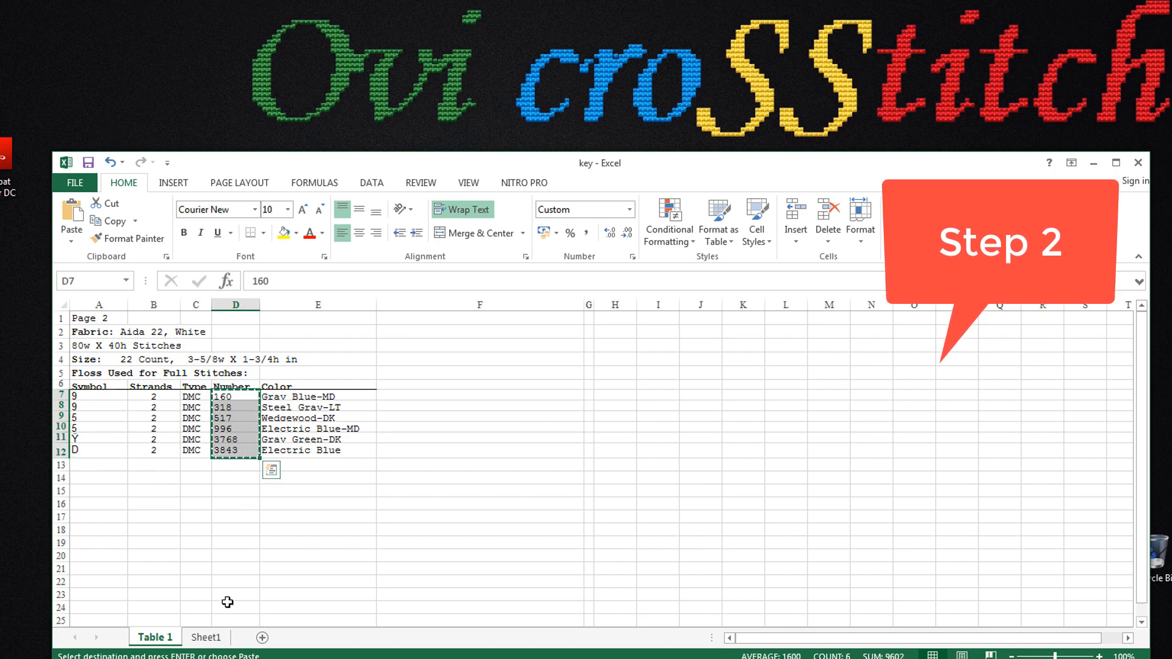
left_click(207, 637)
left_click(146, 318)
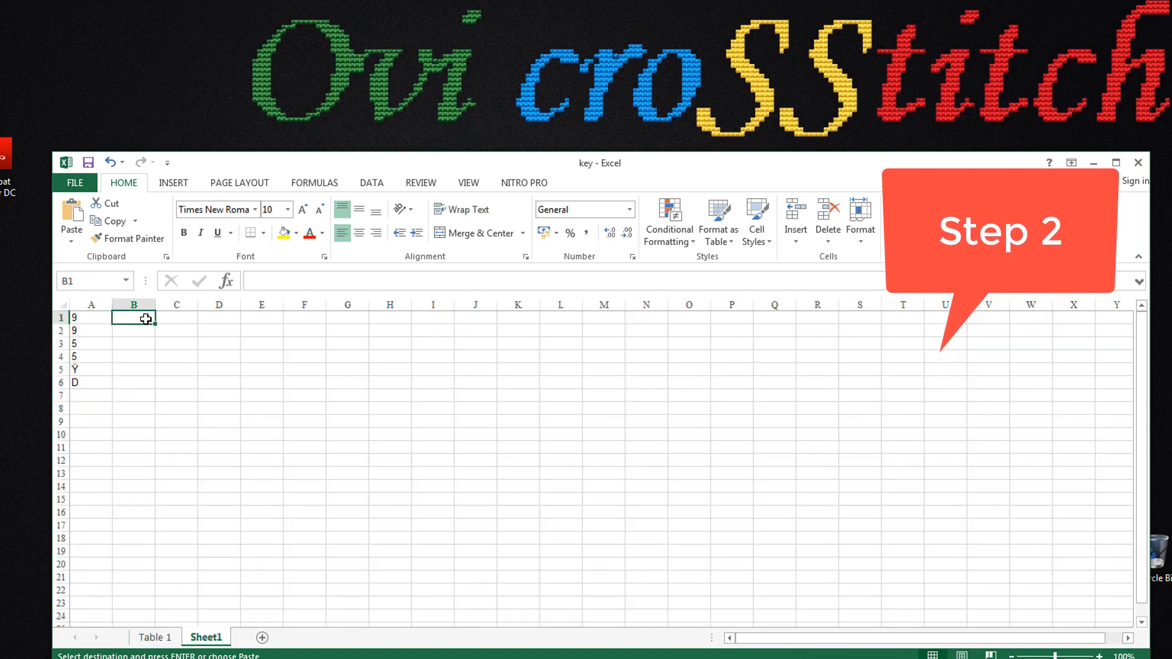
key("ctrl+v")
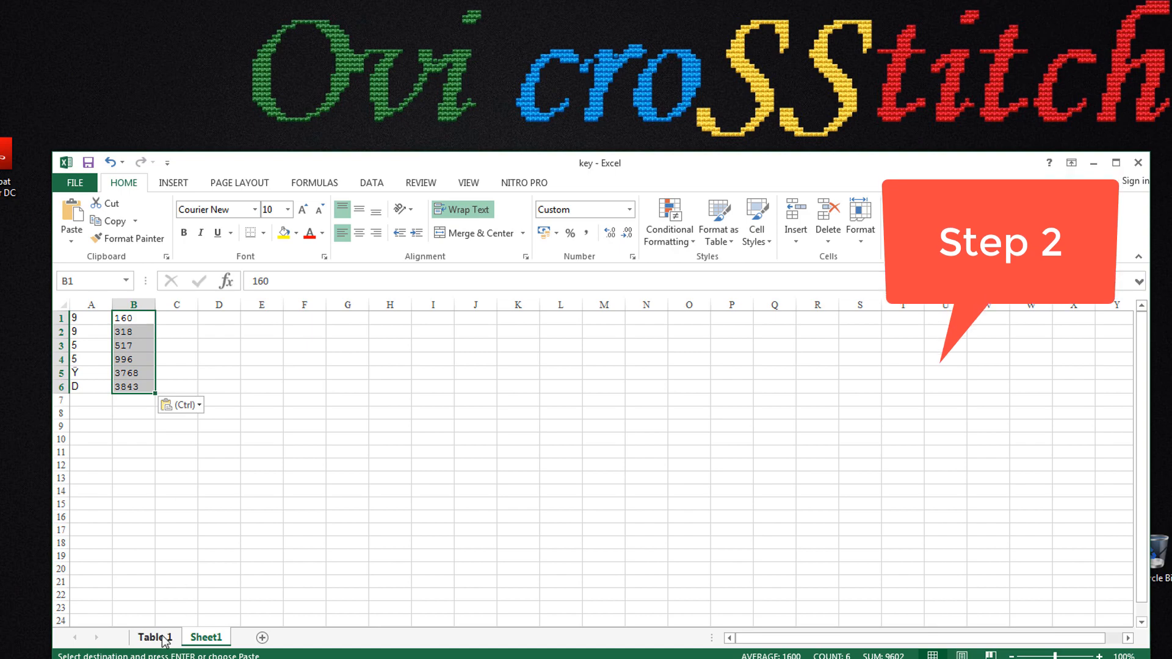
left_click(153, 638)
left_click_drag(302, 397, 333, 453)
left_click(205, 637)
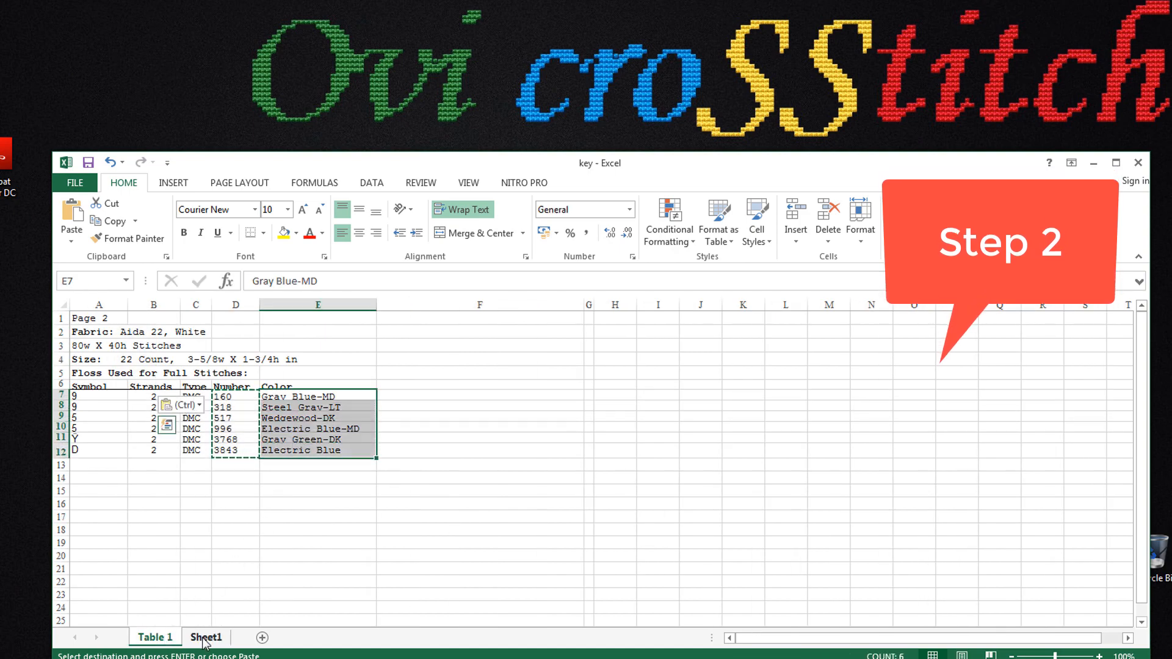
Copy the symbol and number list in A1:B6 of Sheet1 into a new Notepad document.
scroll(194, 465, "up", 8)
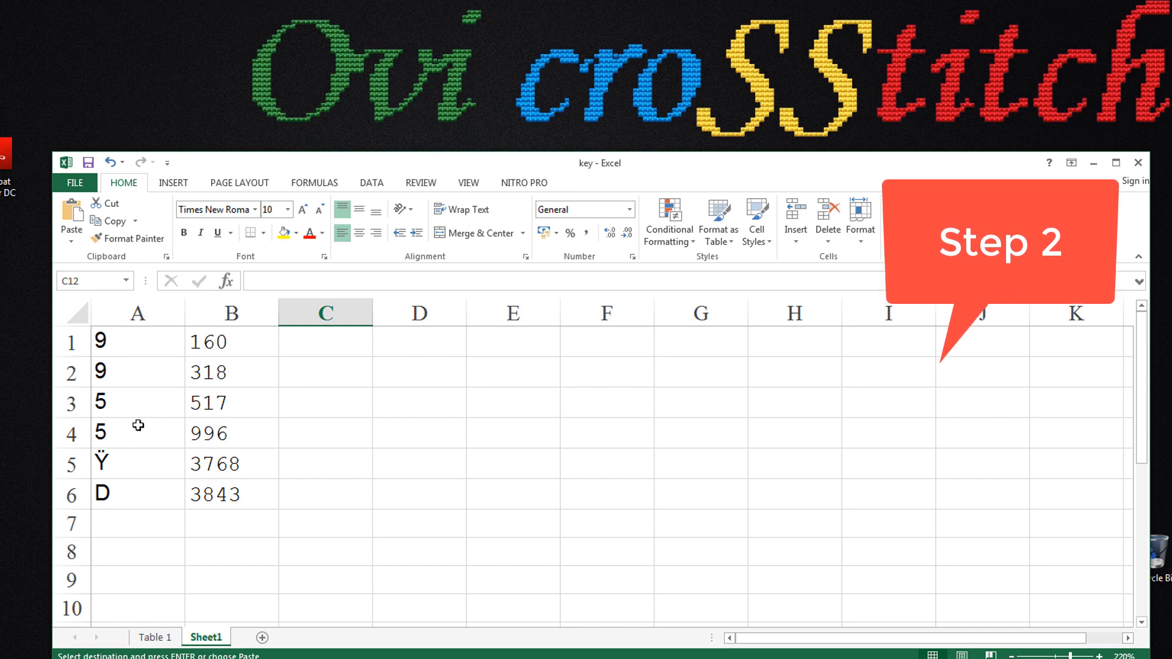
left_click_drag(138, 341, 230, 487)
key("ctrl+c")
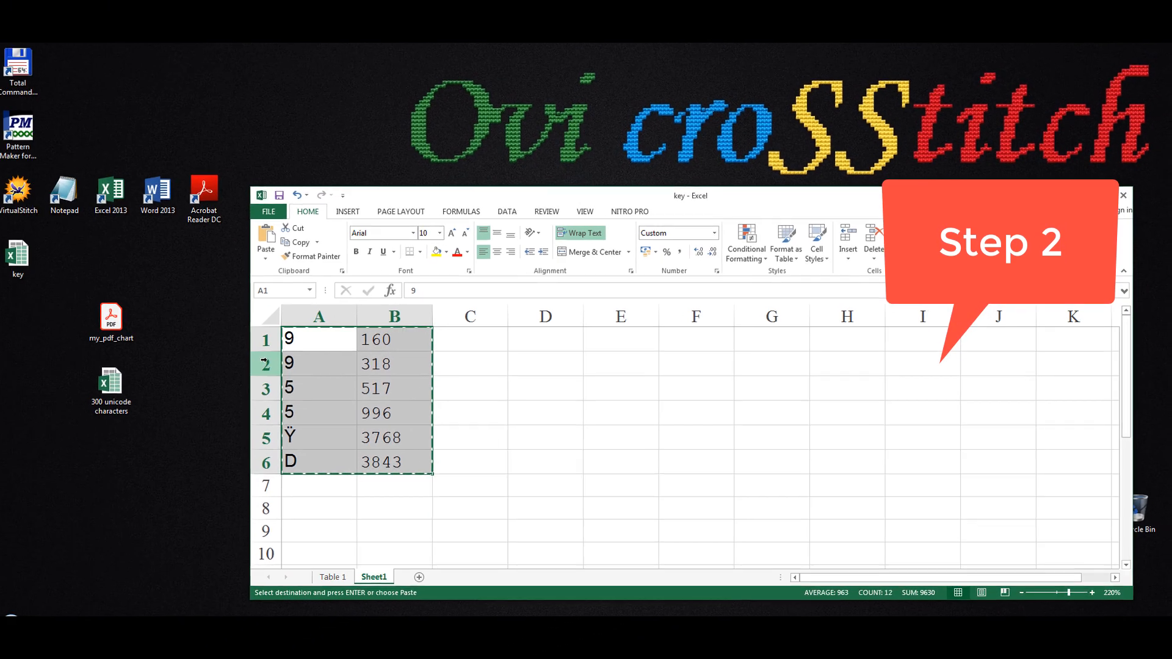
double_click(75, 196)
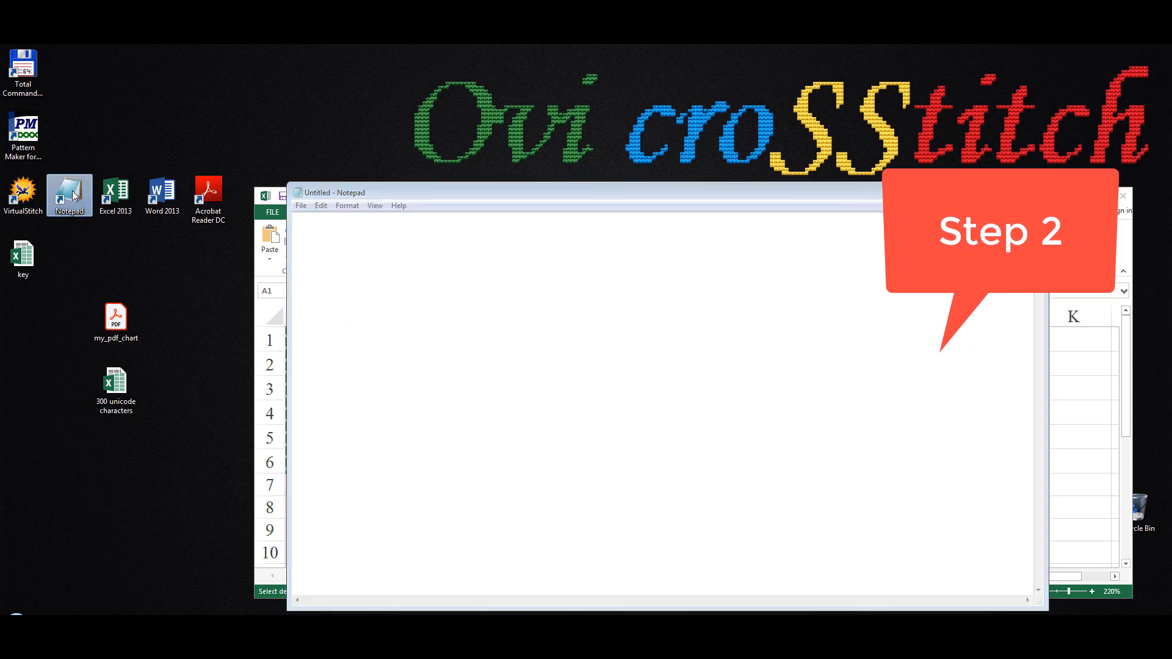
left_click(321, 205)
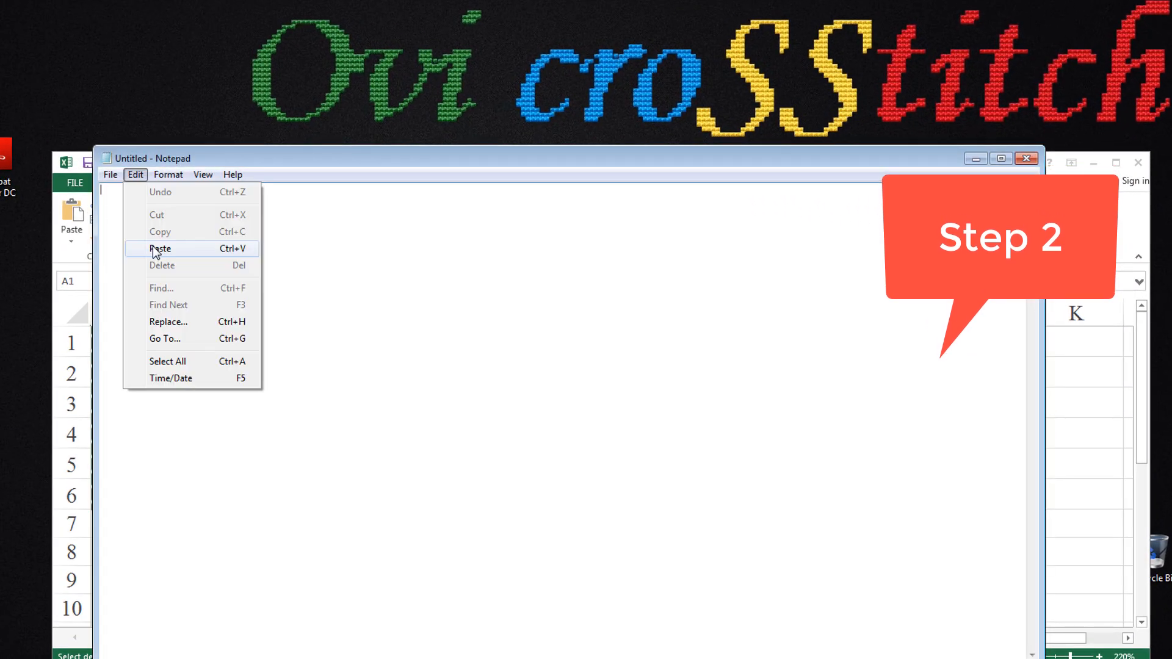
left_click(156, 250)
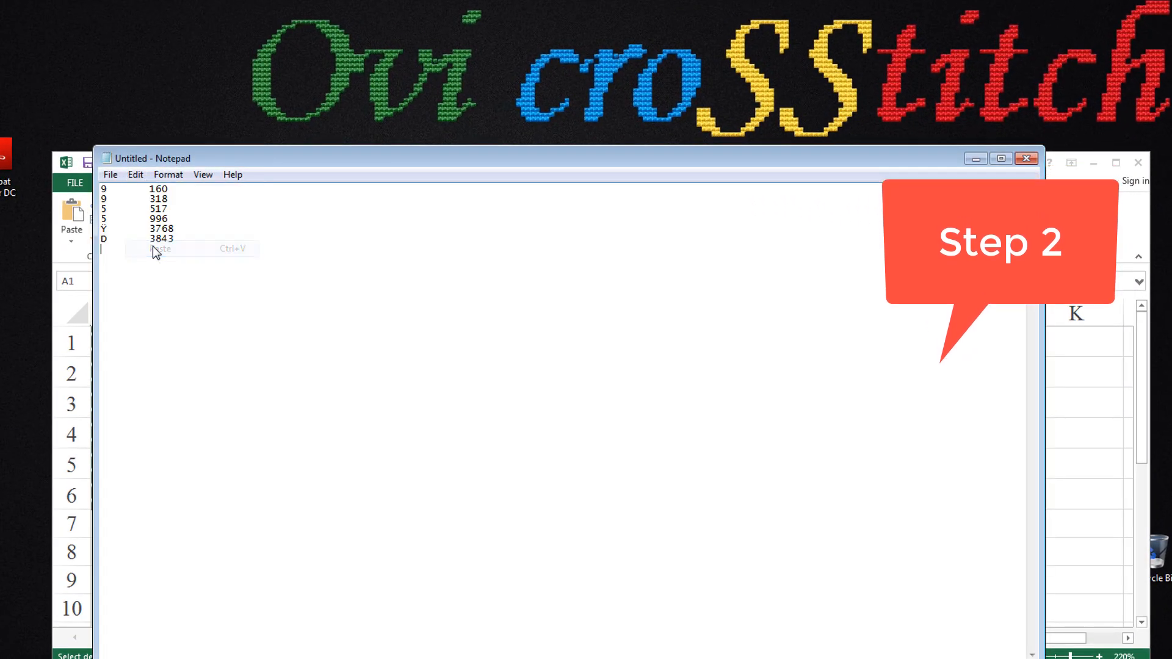
Save the Notepad document to the desktop as key-unsure.txt with Unicode encoding.
key("ctrl+s")
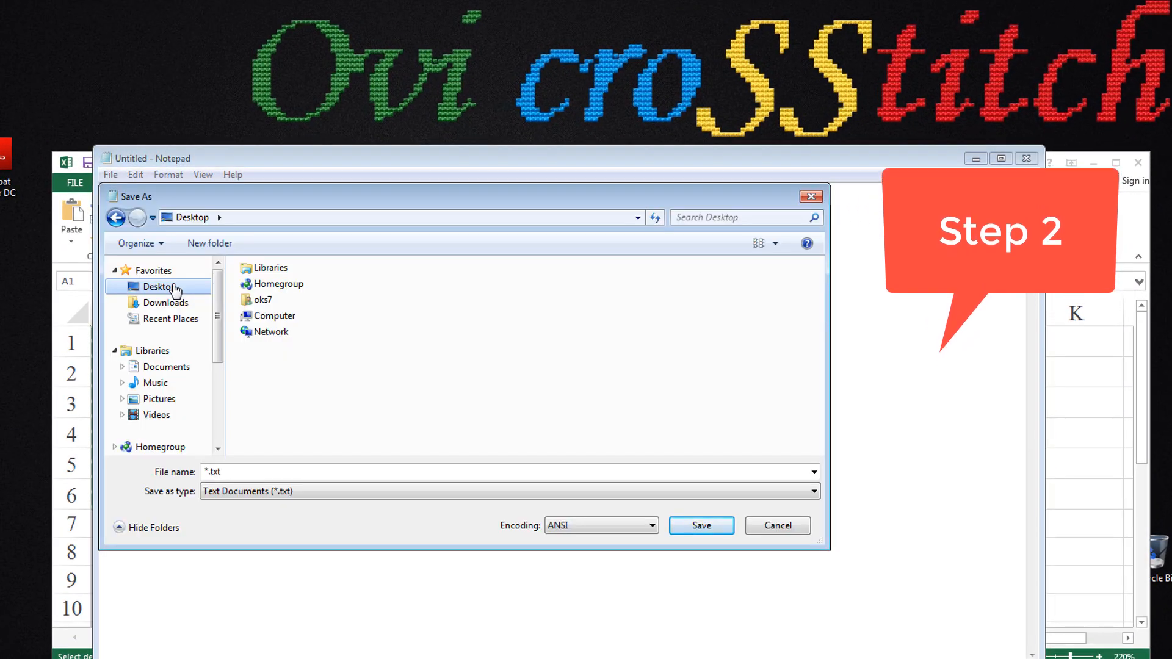
left_click(209, 472)
key("BackSpace")
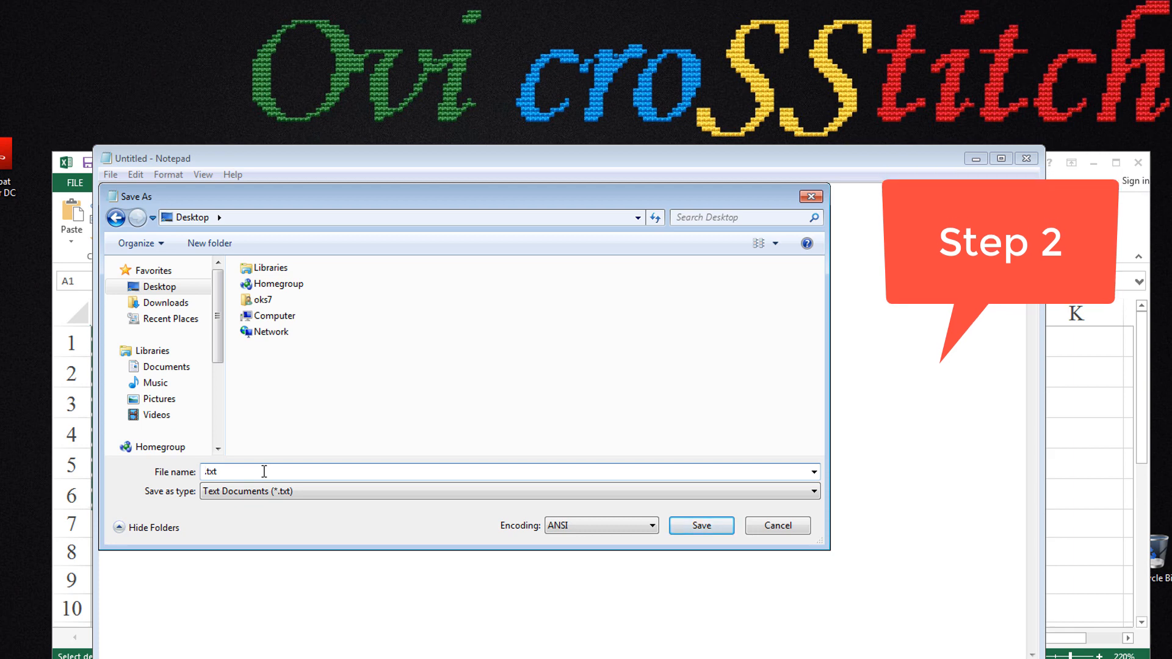
type("key")
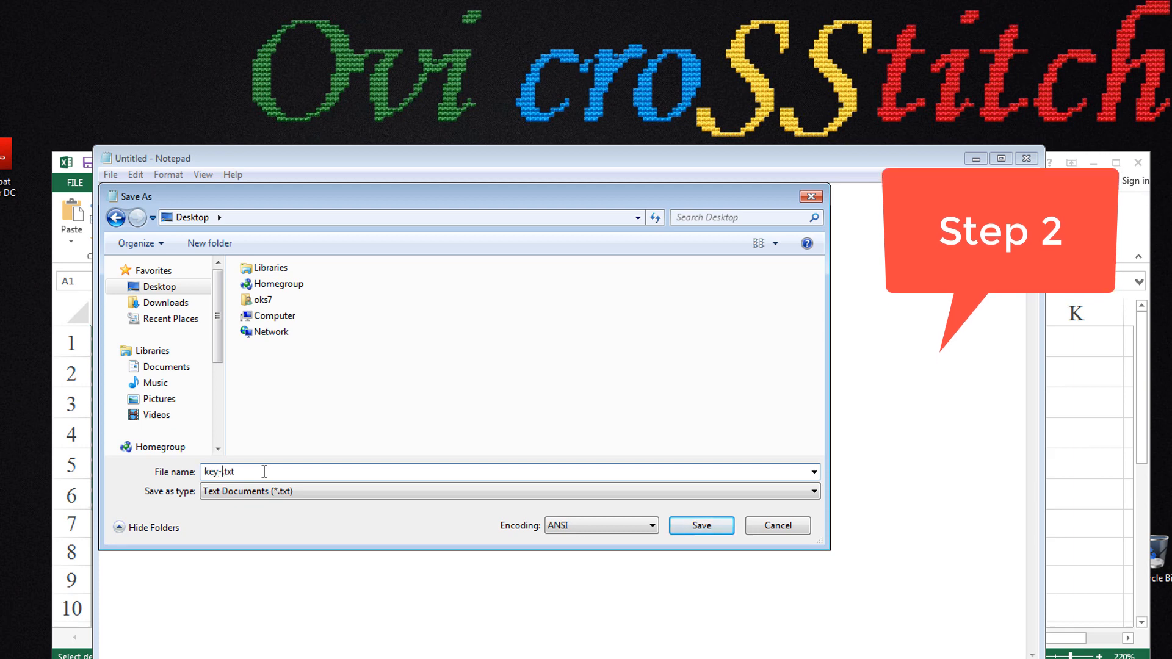
type("-unsure")
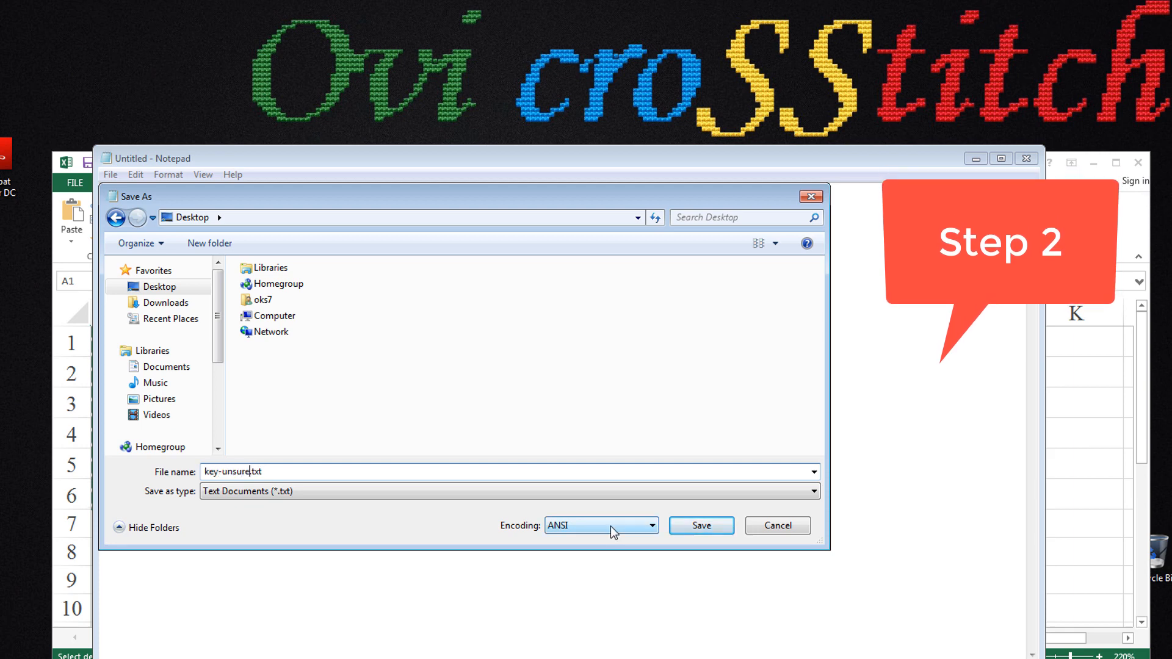
left_click(610, 526)
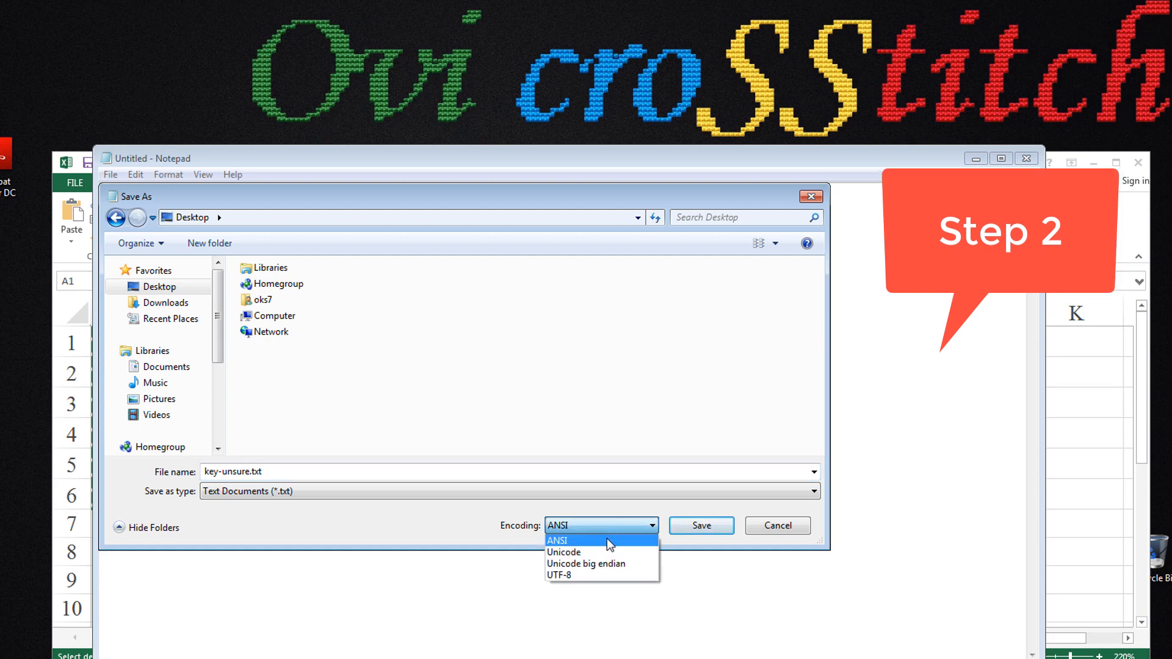
left_click(607, 550)
left_click(702, 526)
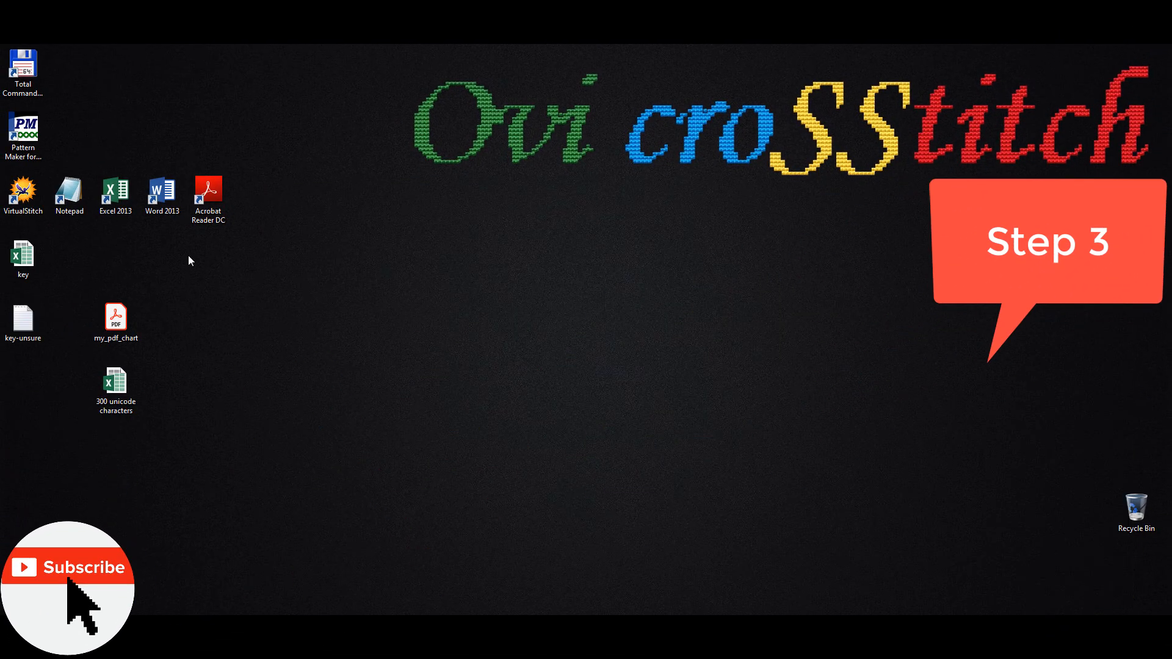
Start Virtual Stitch and load the key-unsure text file as the palette.
double_click(31, 196)
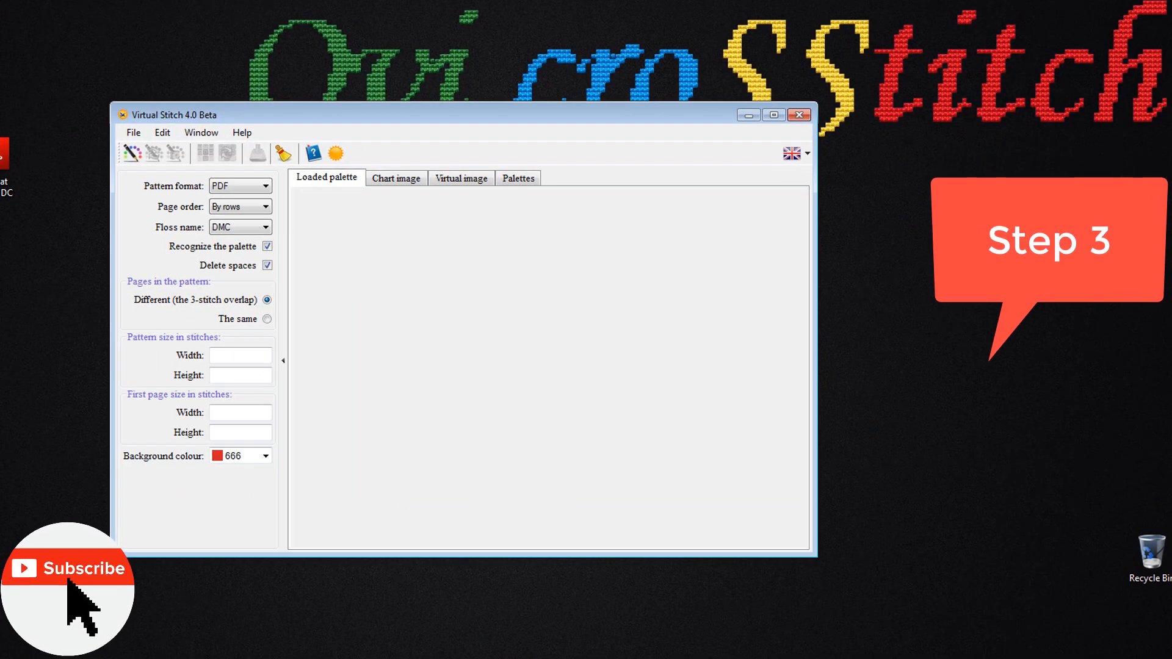
left_click(130, 153)
left_click(294, 289)
double_click(294, 289)
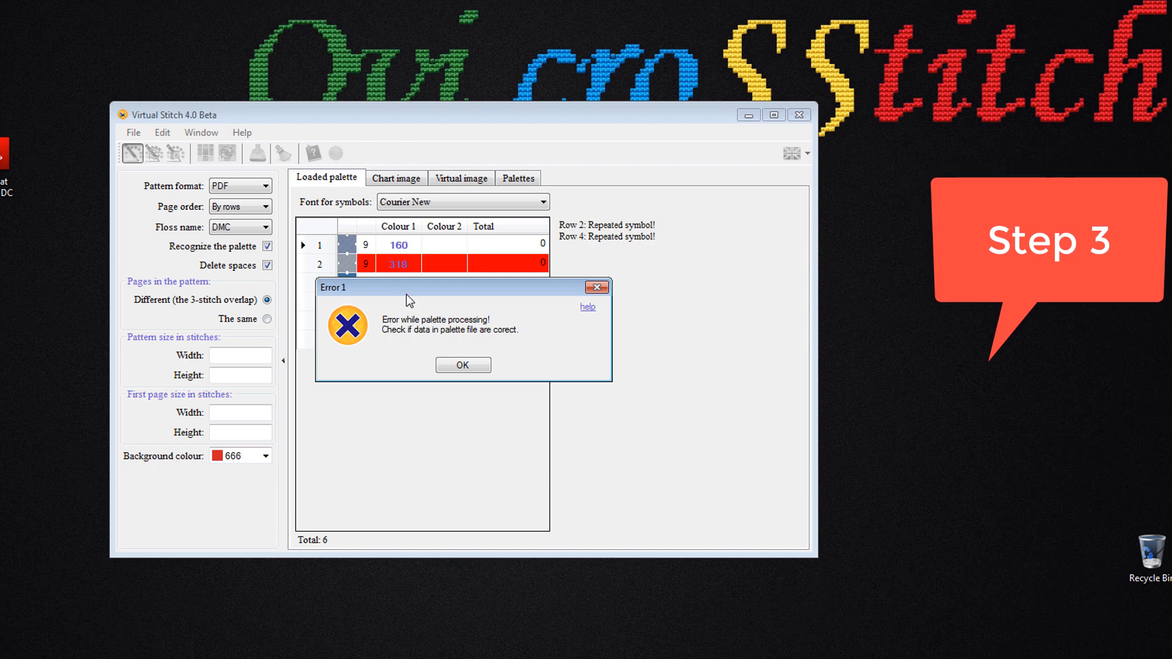
Dismiss the palette error and inspect rows 2 and 4 of the loaded palette for repeated symbols.
left_click_drag(424, 288, 411, 365)
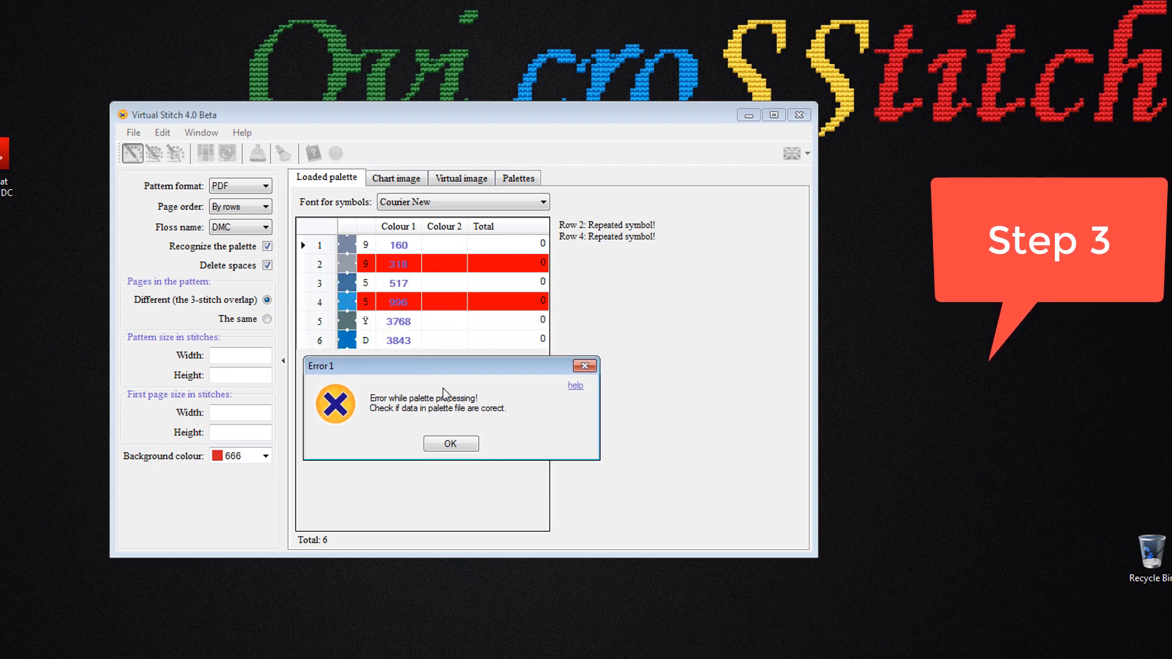
left_click(455, 443)
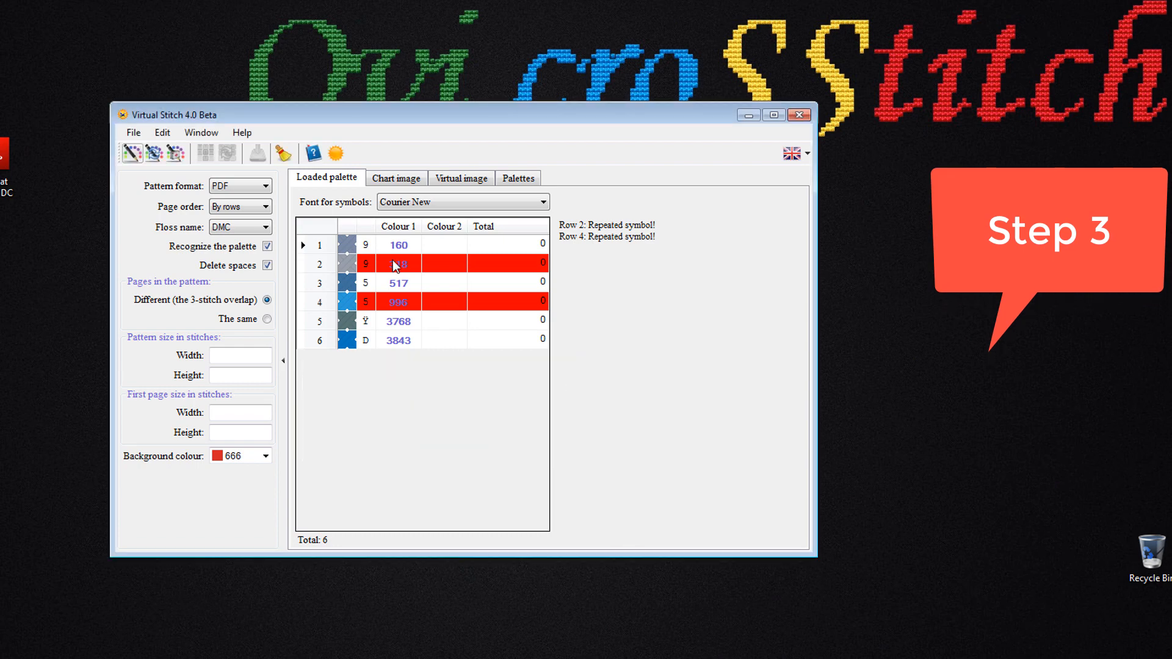
left_click(396, 303)
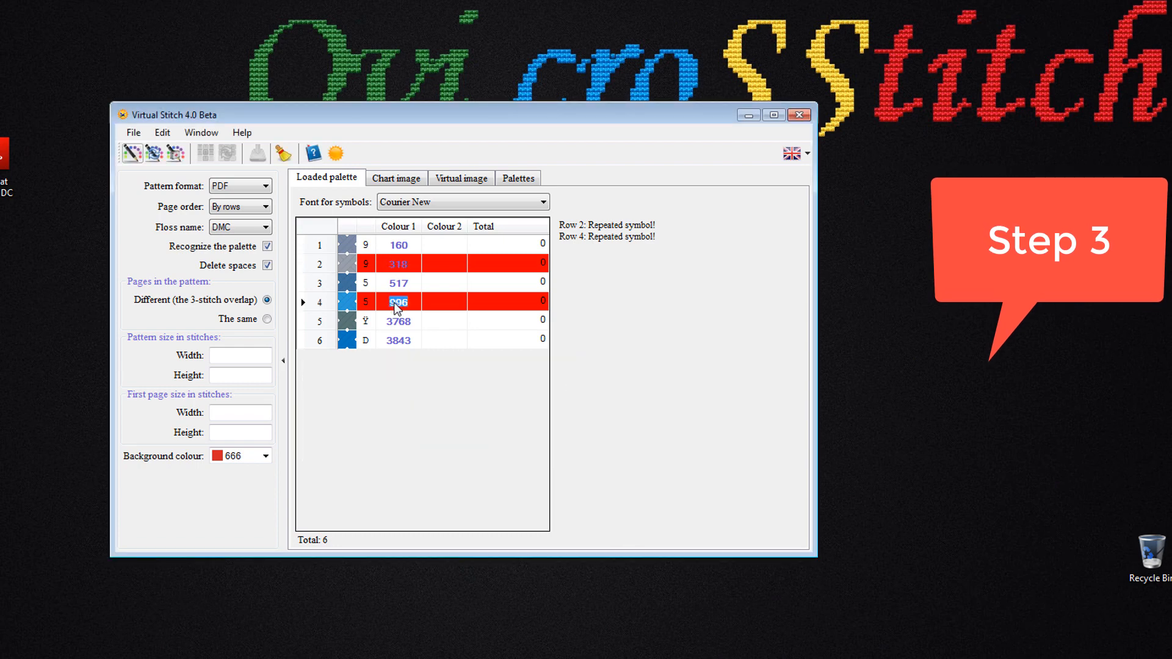
left_click(514, 302)
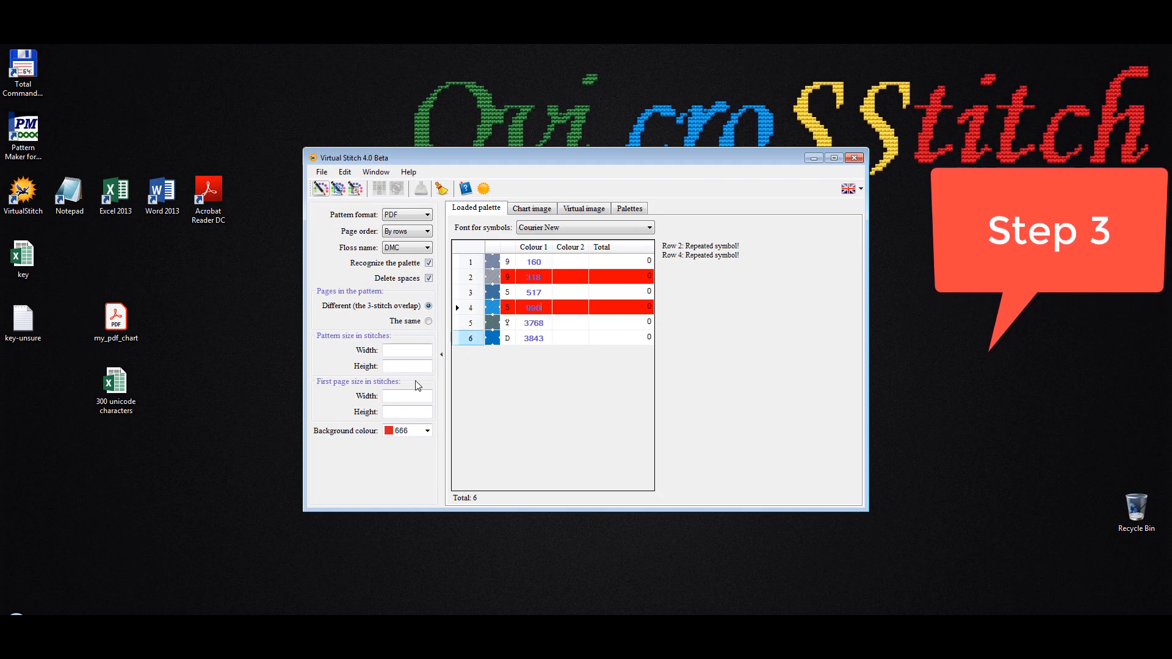
Put a screenshot of the loaded palette into Paint, save it to the desktop as note.png, and close Virtual Stitch.
key("super")
type("pain")
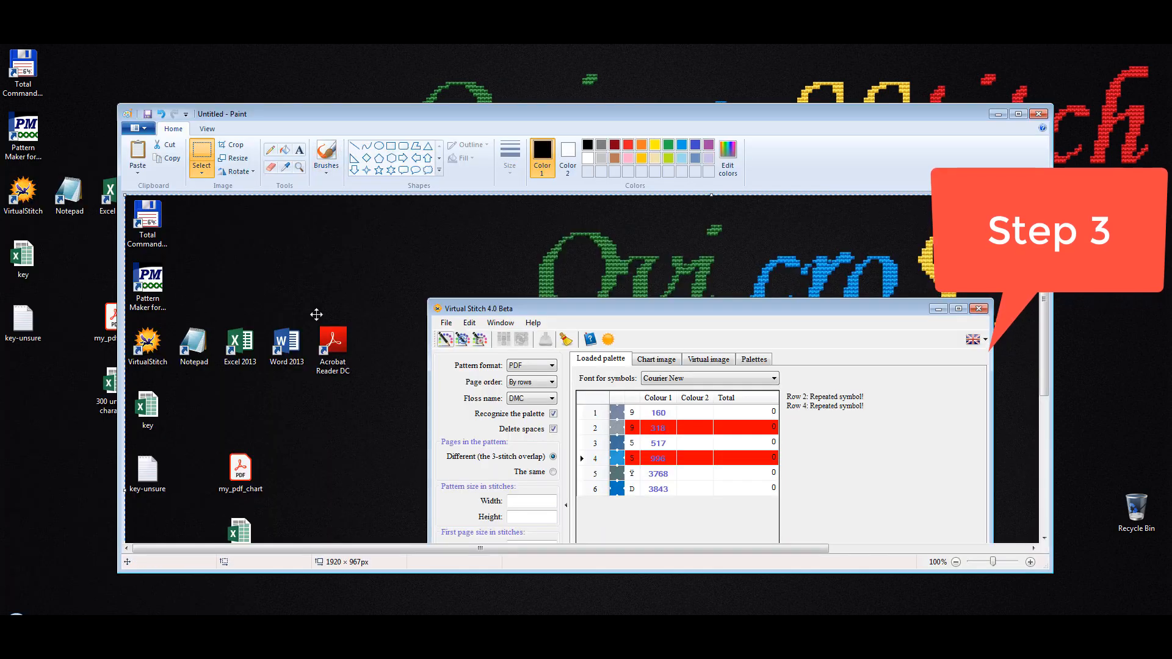
left_click(147, 114)
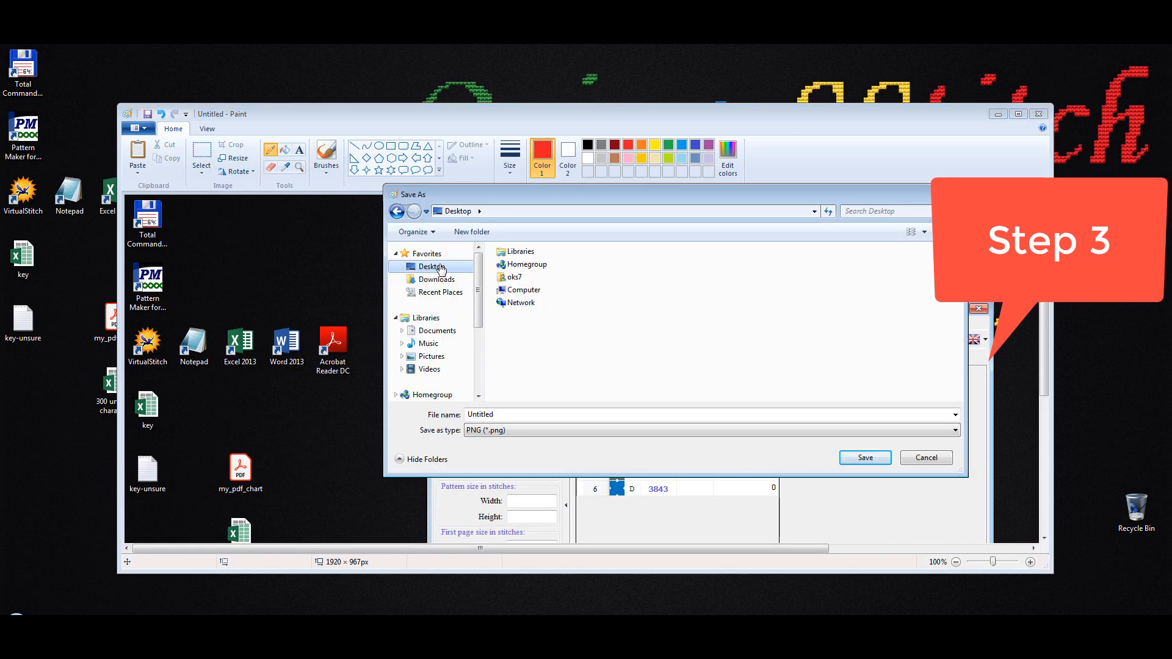
double_click(497, 411)
type("noe")
key("BackSpace")
type("te")
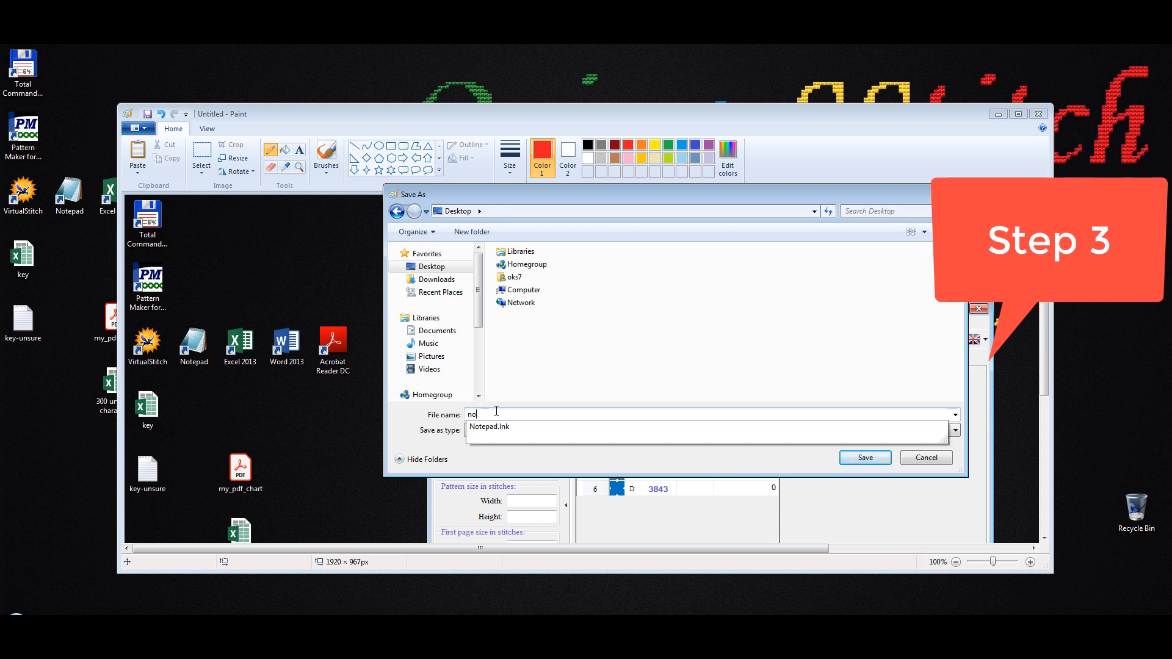
left_click(600, 395)
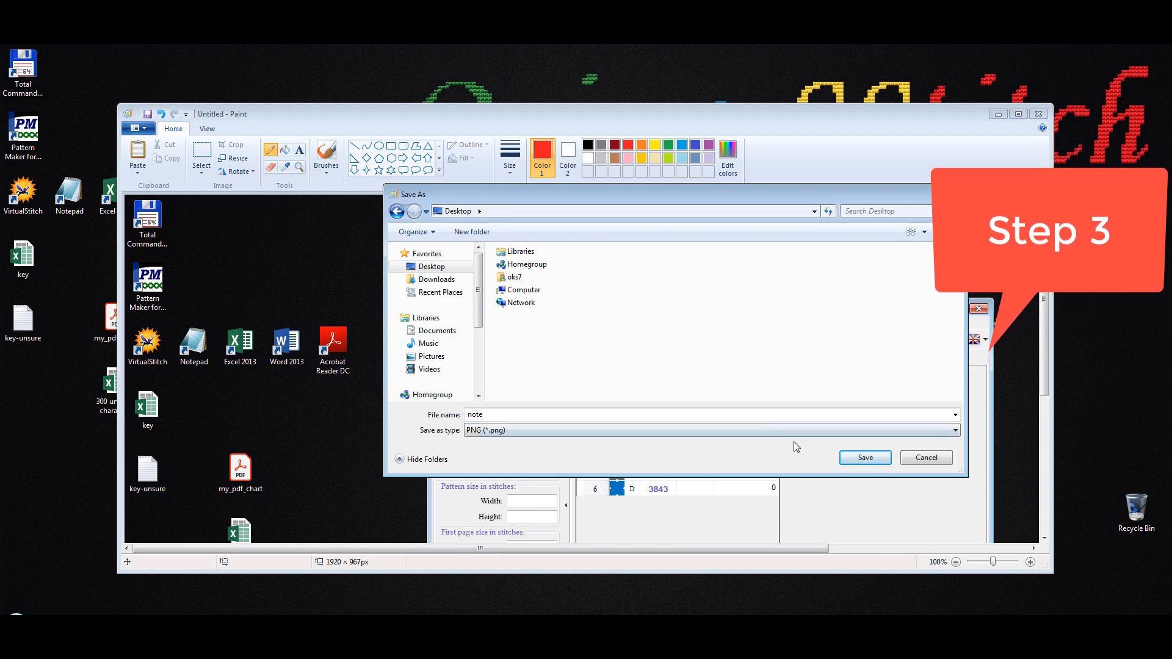
left_click(865, 457)
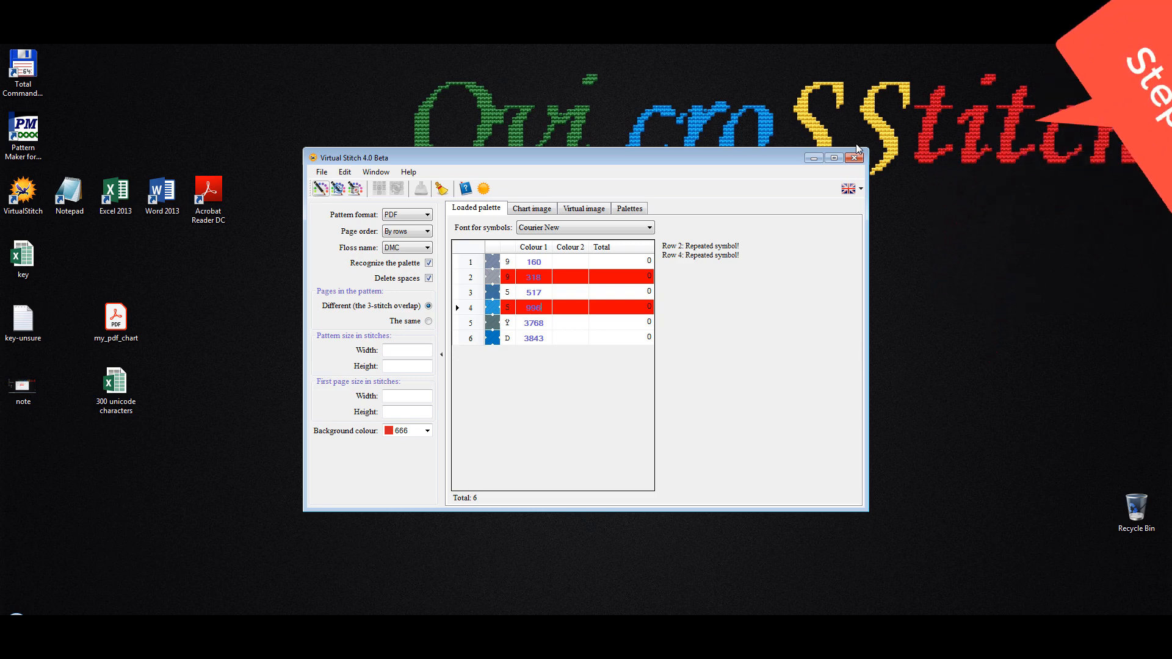
left_click(854, 158)
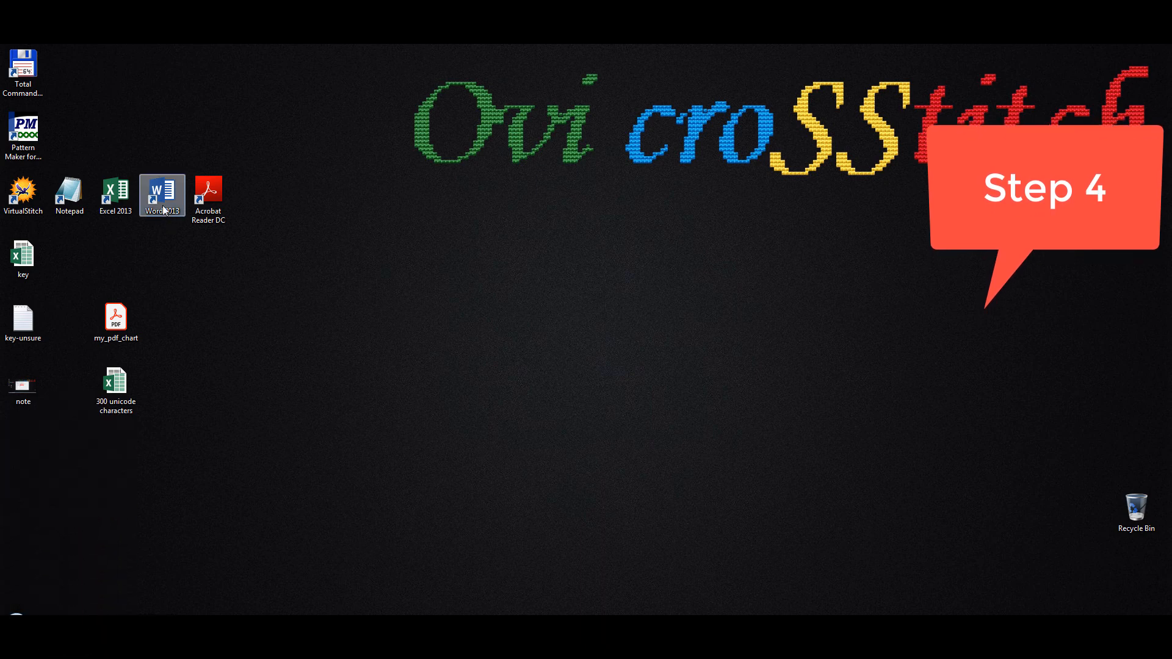
Create a blank Word document and make sure the AutoCorrect capitalization, Caps Lock correction and Replace text as you type options are off.
double_click(163, 210)
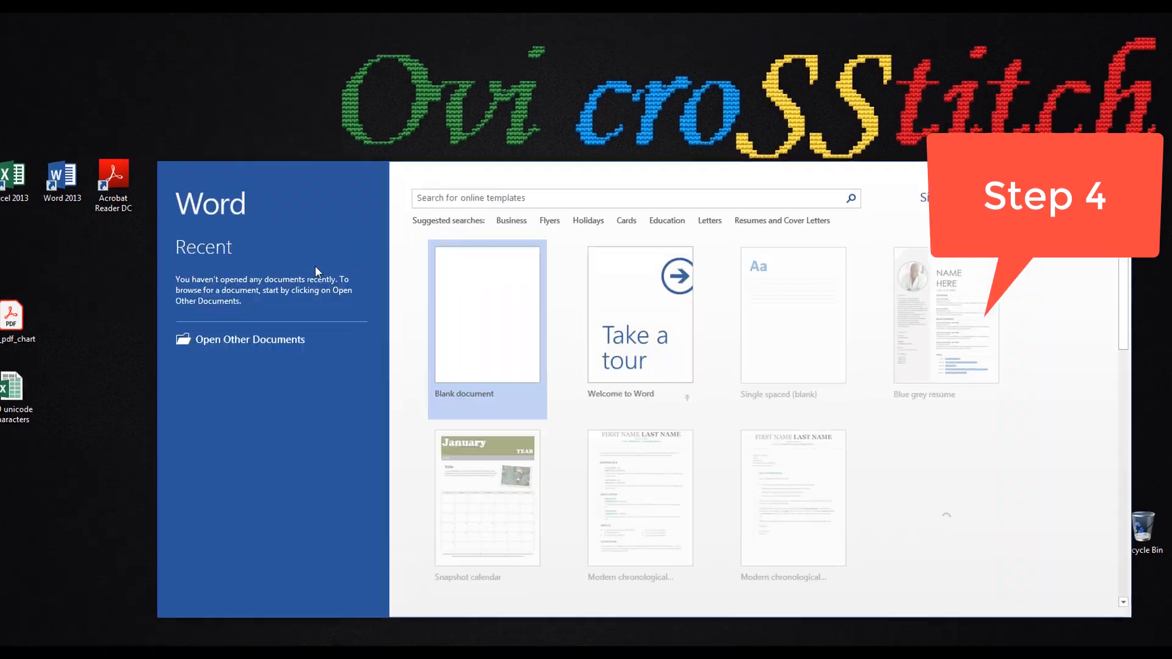
left_click(405, 293)
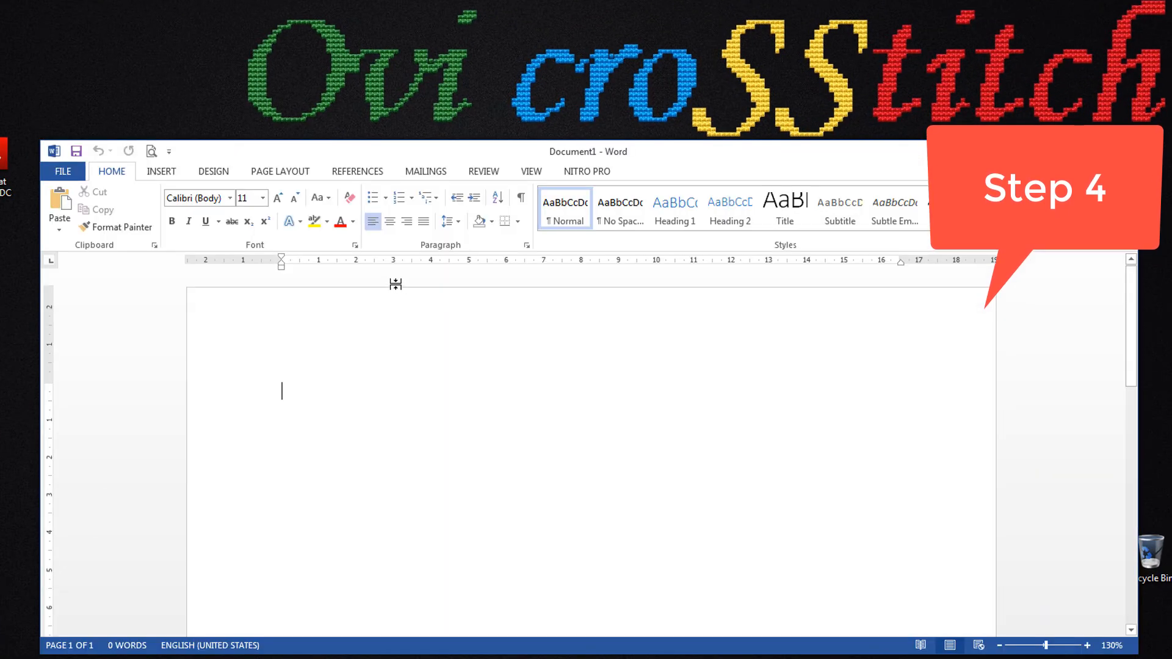
left_click(48, 202)
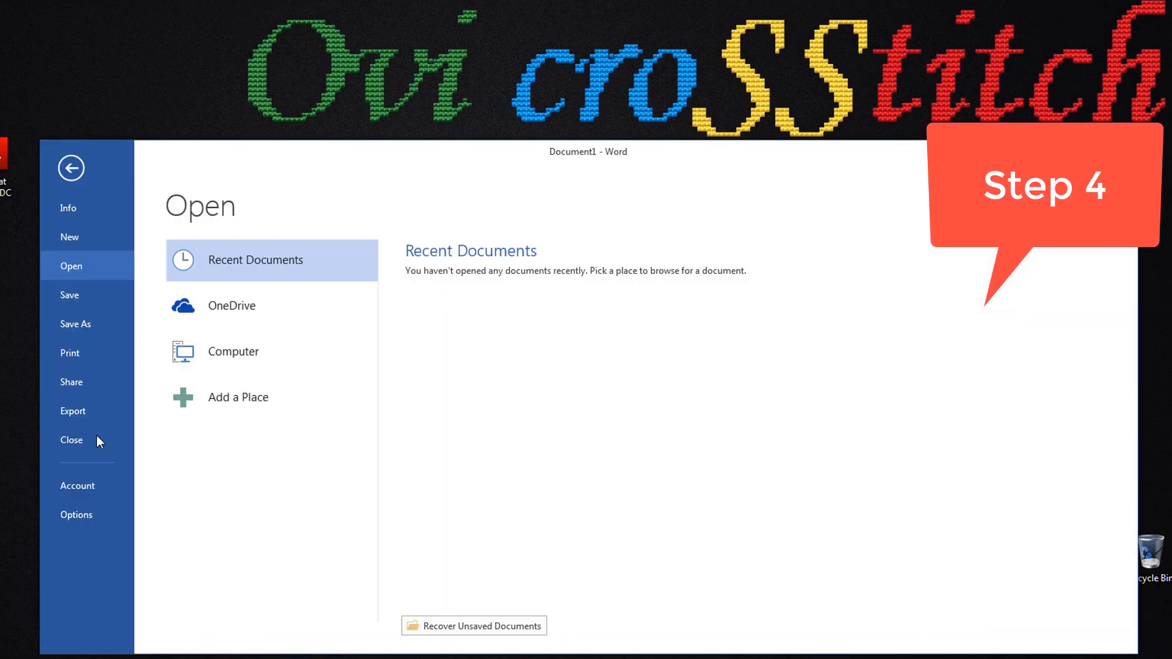
left_click(102, 514)
left_click(222, 148)
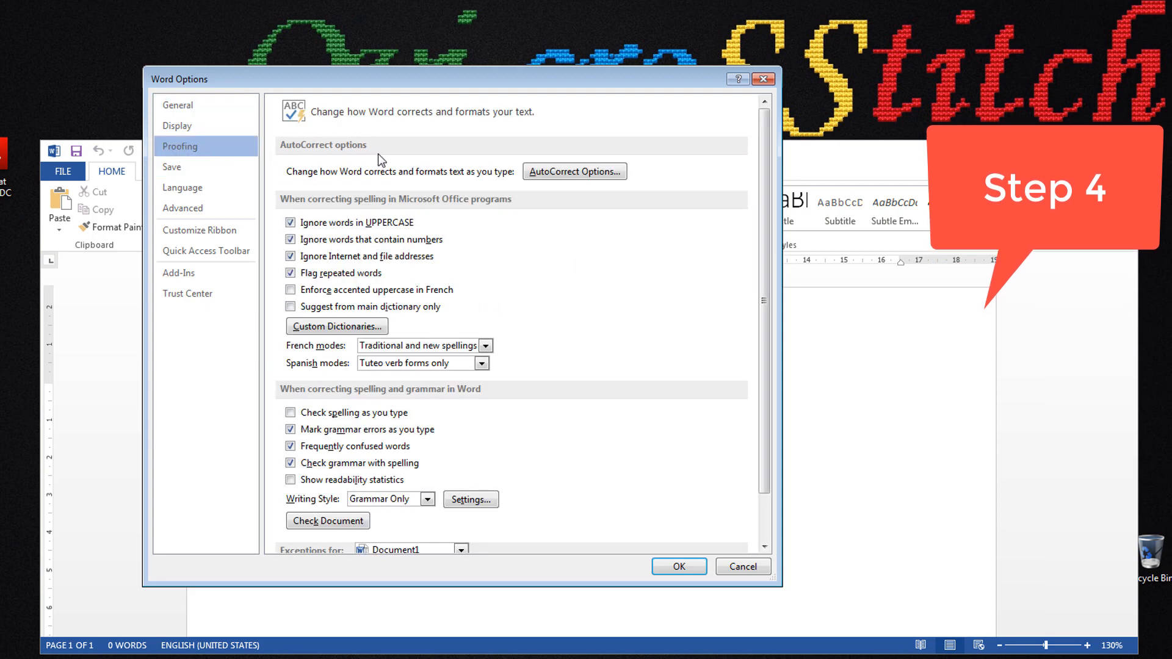
left_click(622, 172)
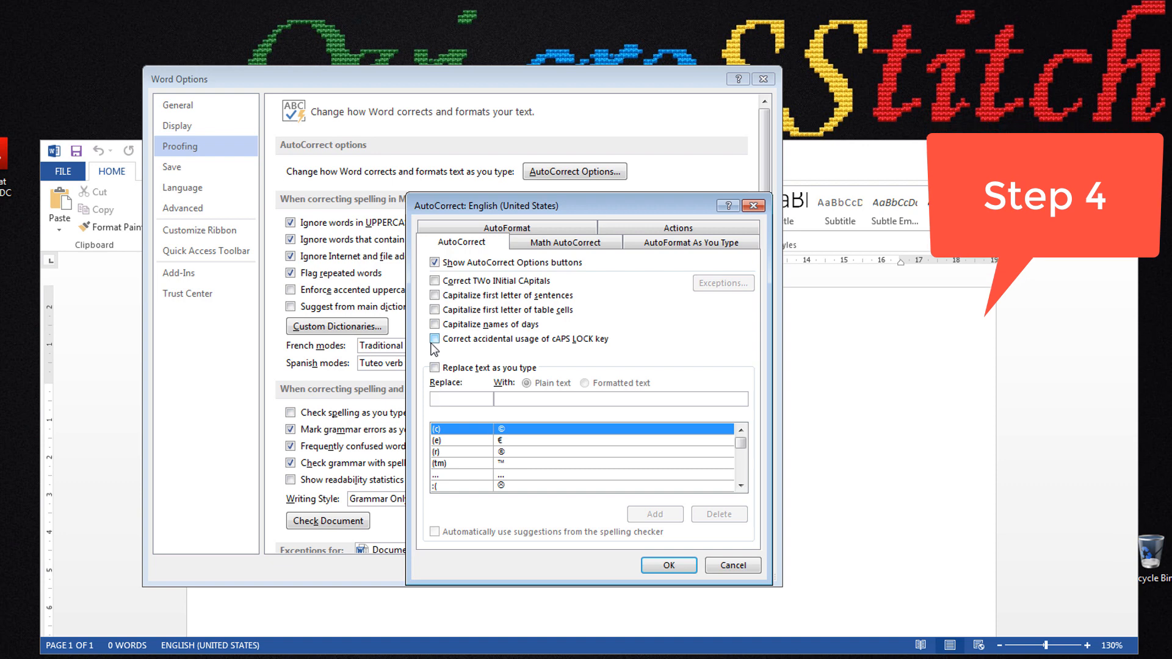
left_click(671, 565)
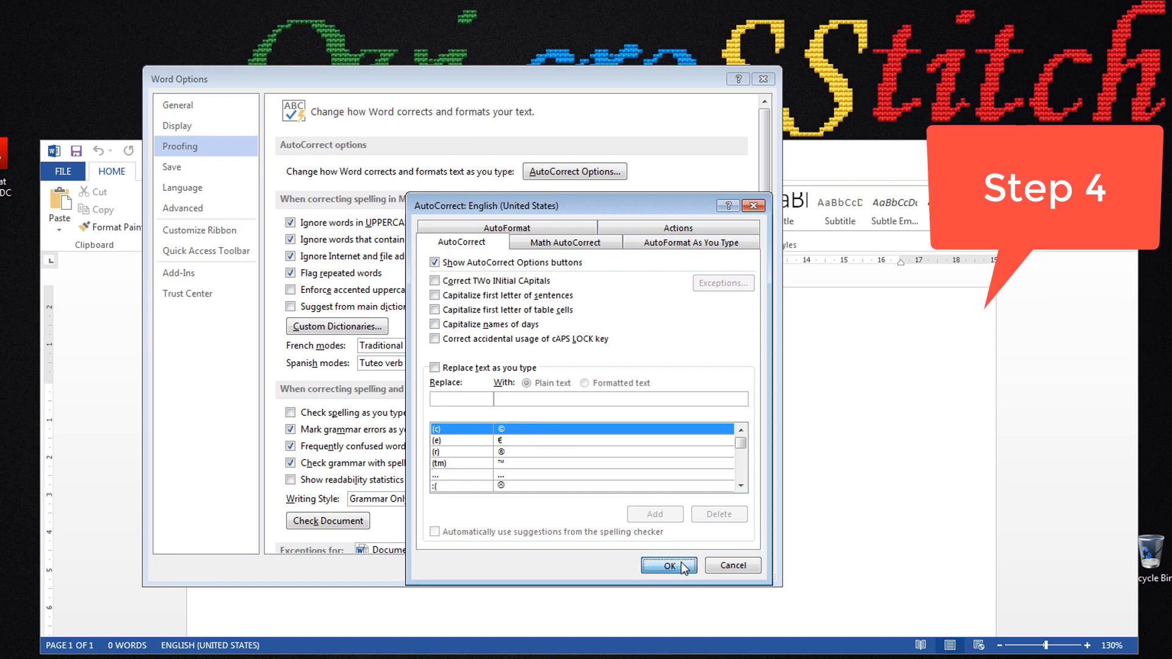
left_click(692, 565)
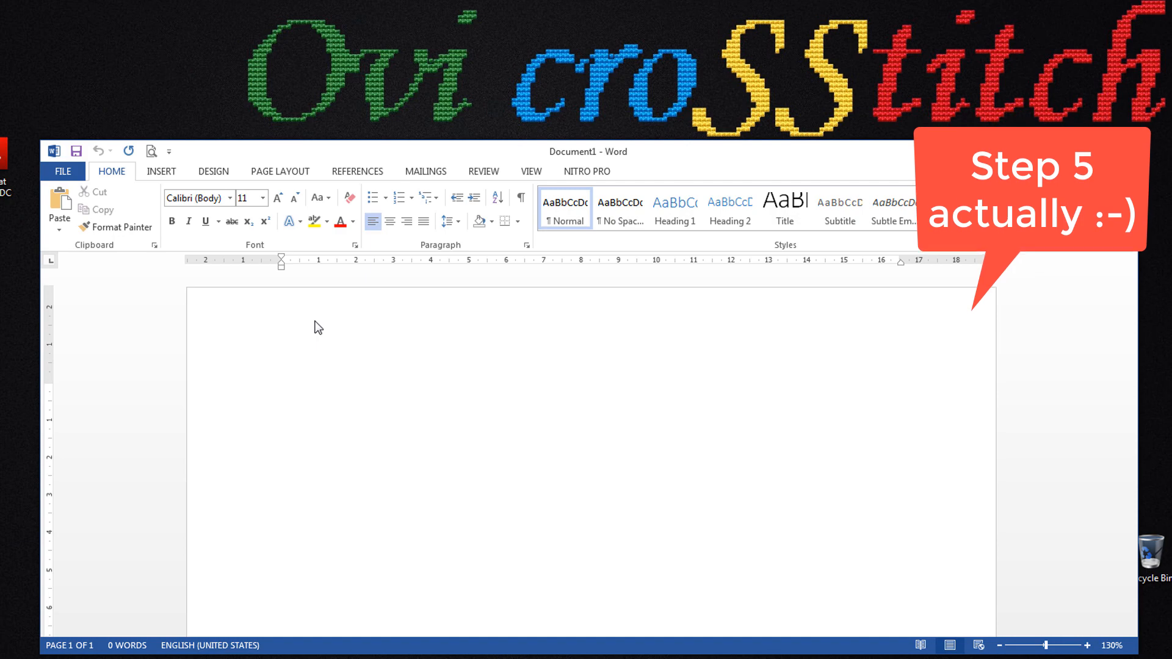
Examine the cross stitch symbol fonts available in Word, including CrossStitch2, CrossStitch3 and CrossStitch5.
left_click(229, 198)
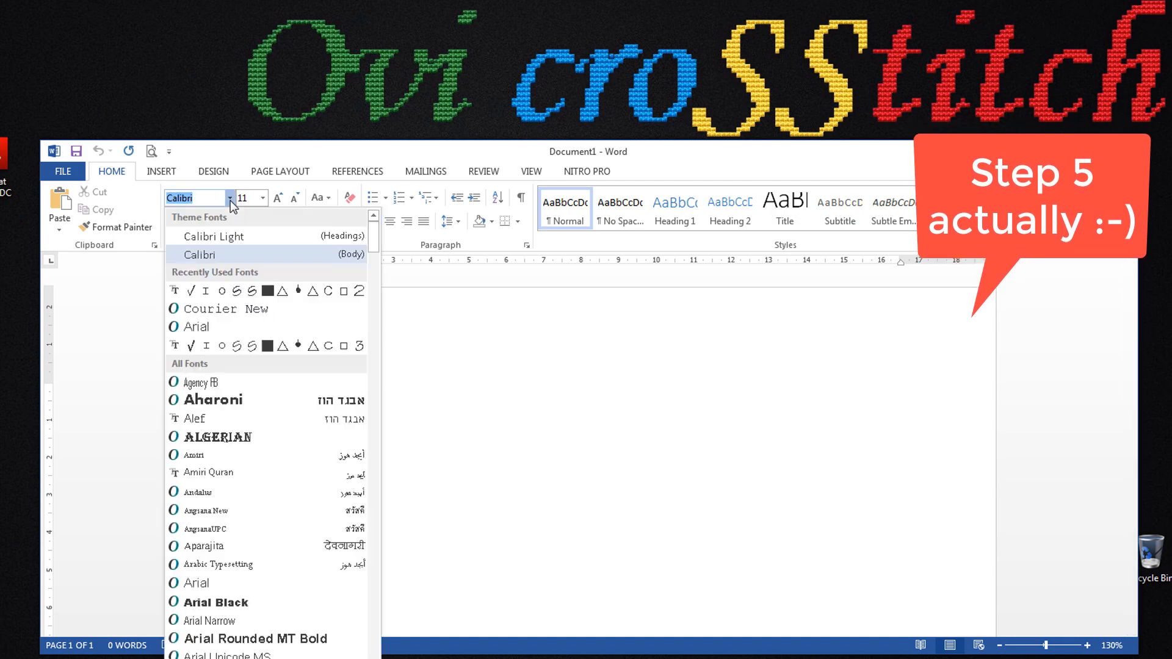
scroll(277, 420, "down", 20)
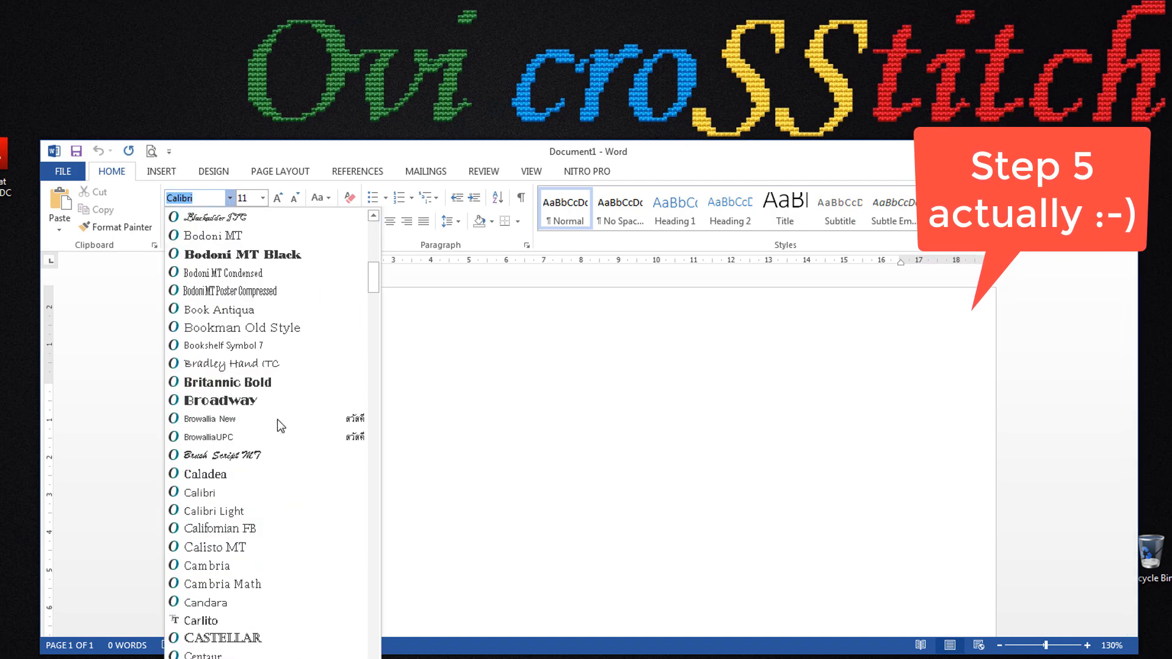
scroll(277, 419, "down", 10)
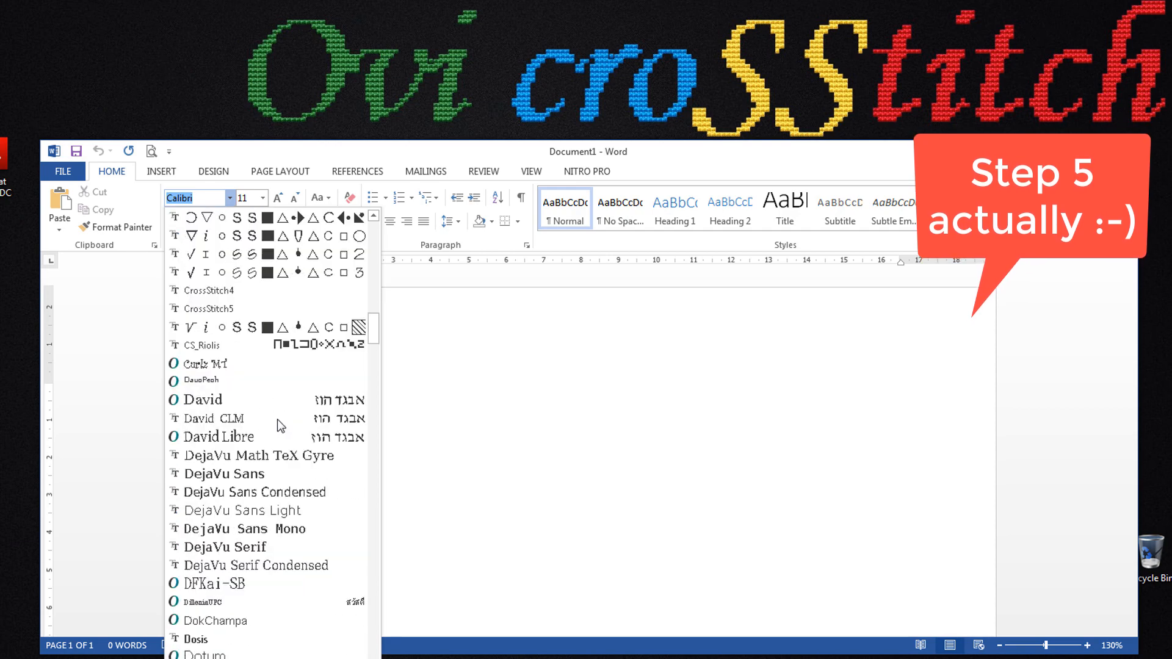
scroll(277, 419, "up", 5)
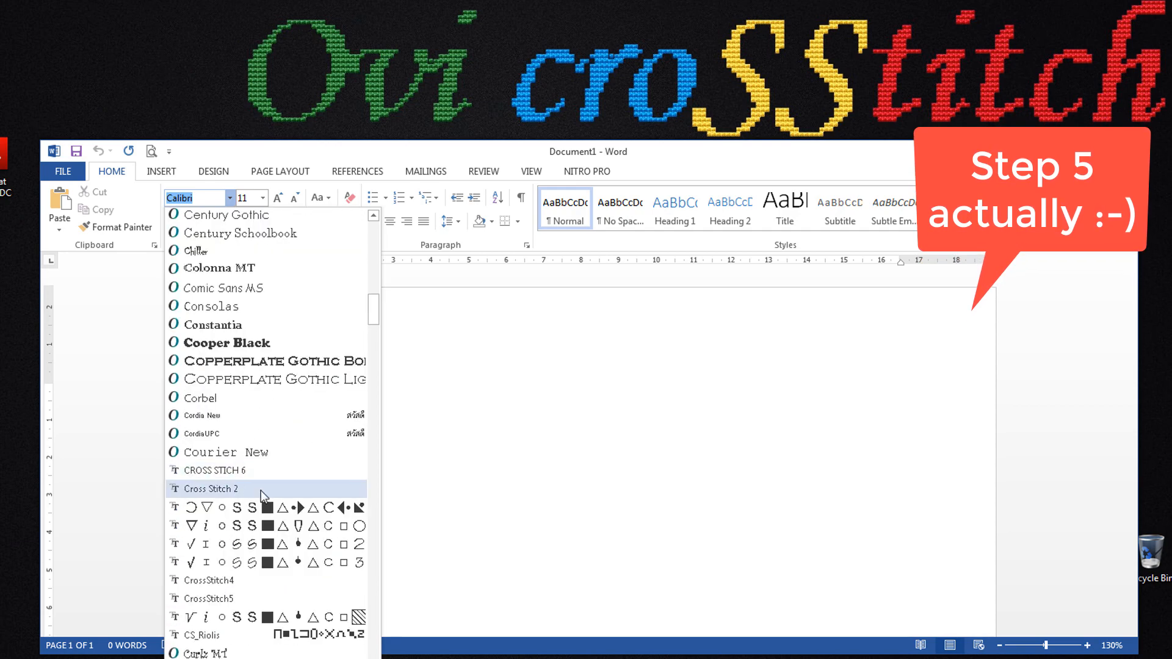
left_click(255, 591)
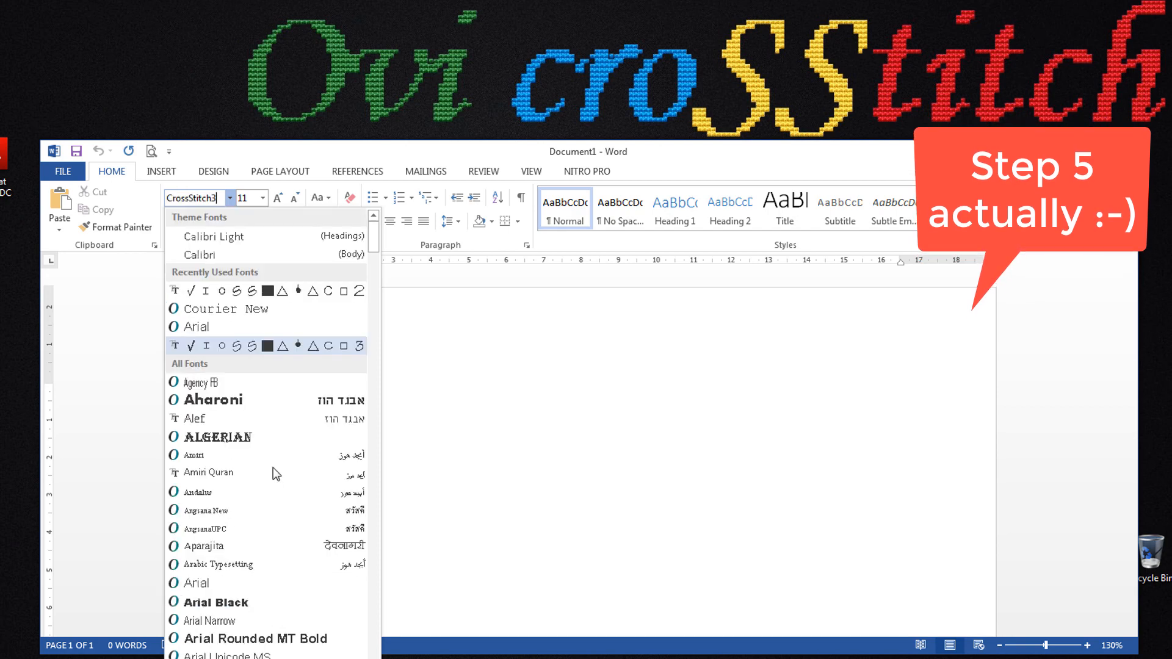
key("BackSpace")
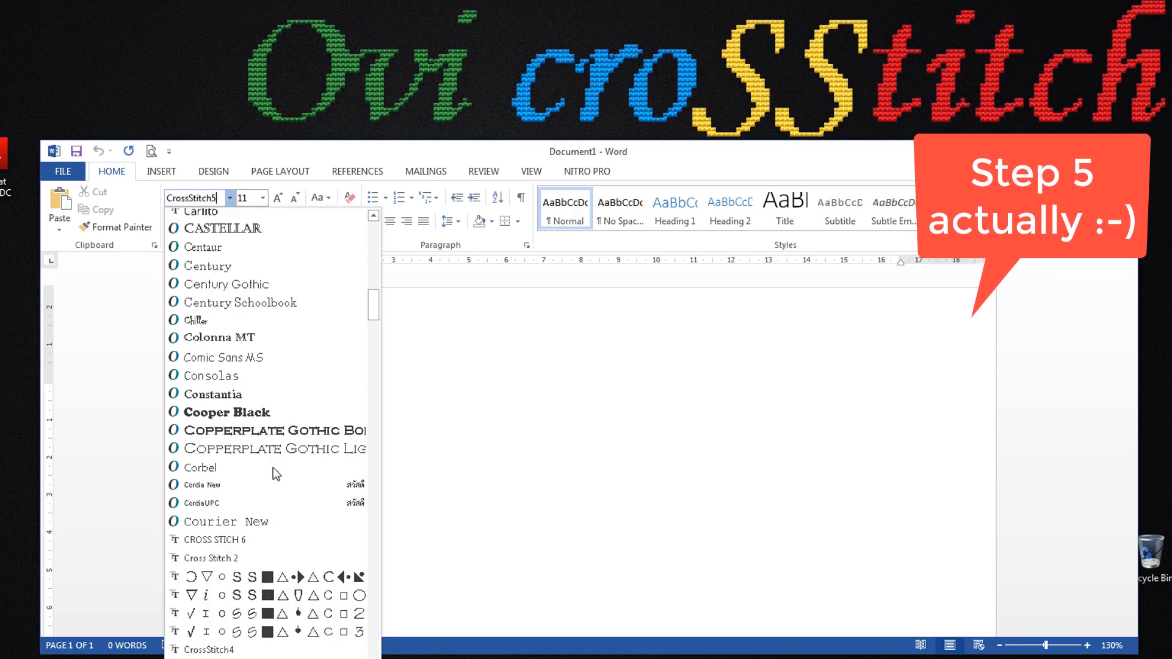
type("2")
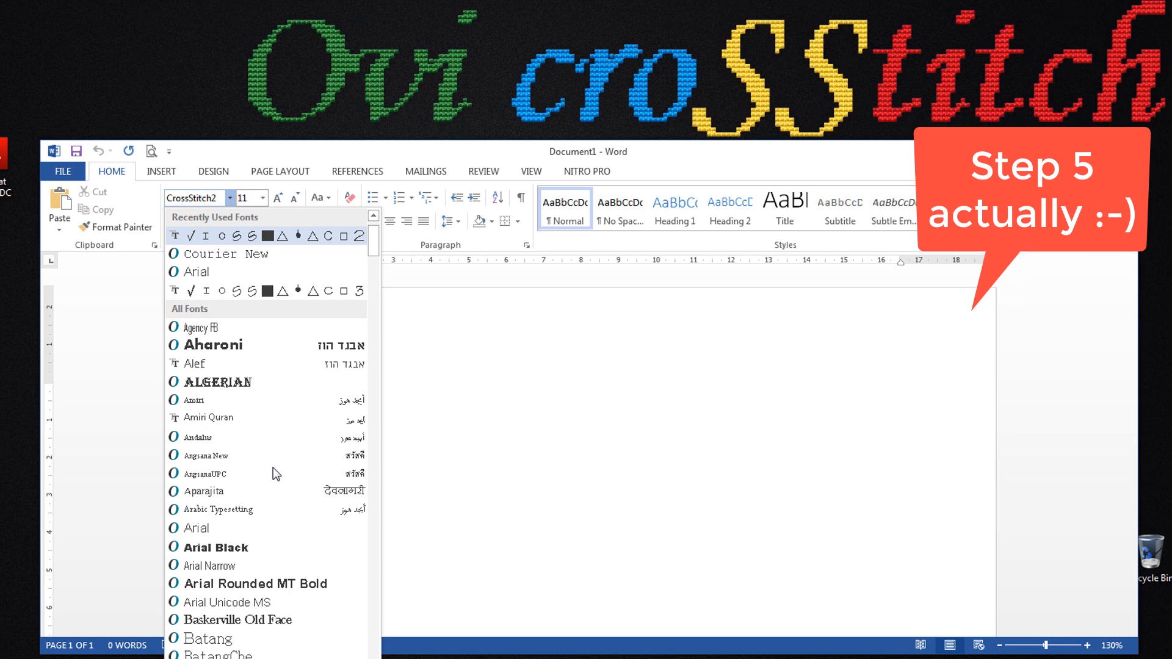
key("BackSpace")
type("3")
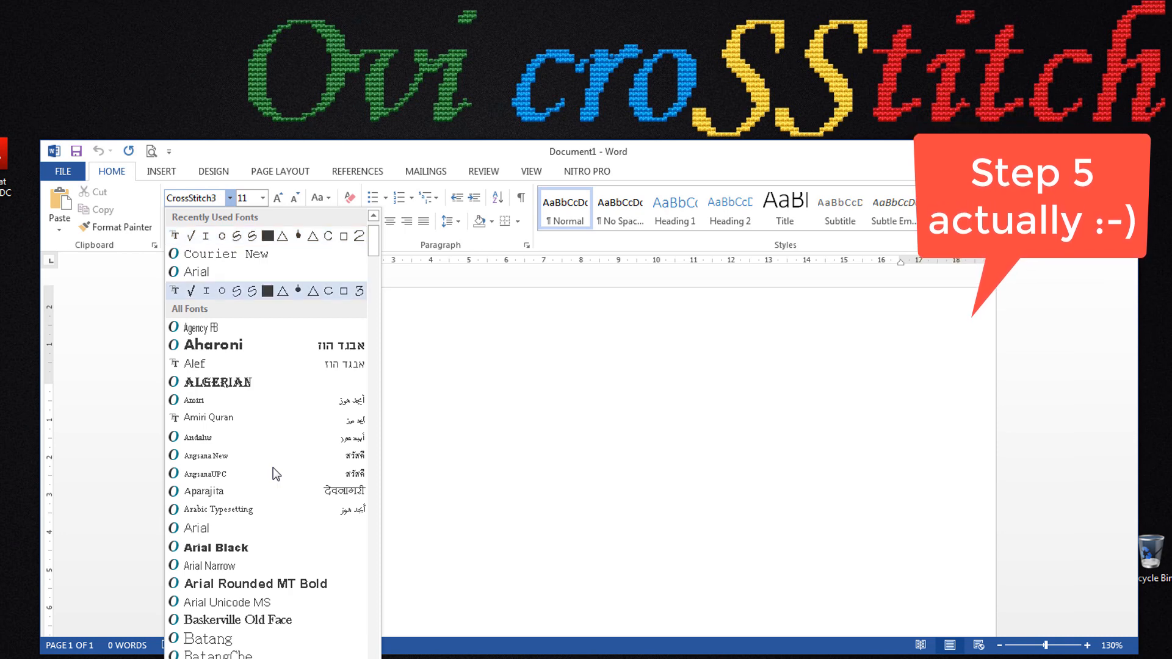
key("Escape")
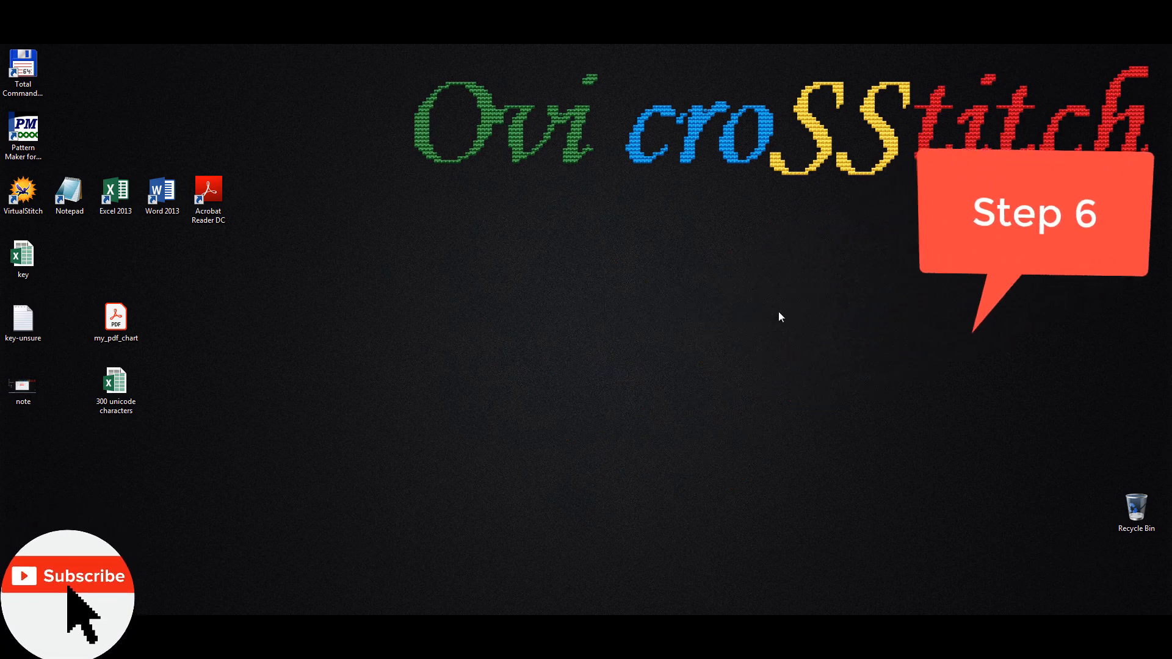
Open the 300 unicode characters workbook from the desktop in Excel.
left_click(125, 383)
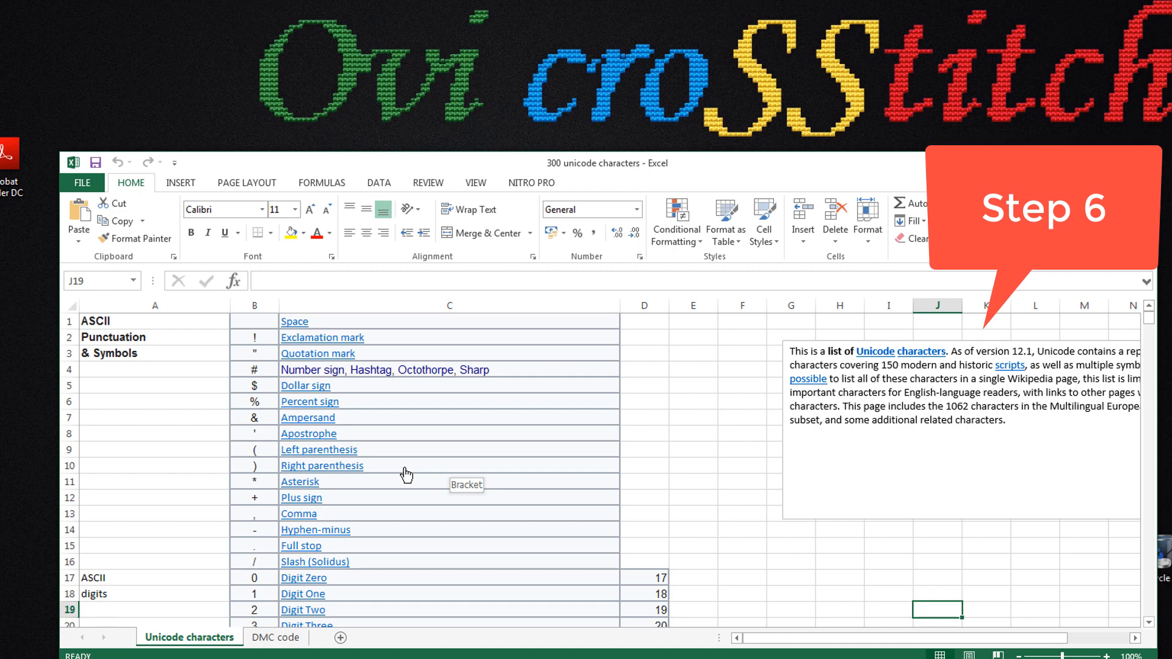
Copy the Latin Capital Letter C with hook character from cell B326 of the Unicode characters sheet.
scroll(407, 475, "down", 20)
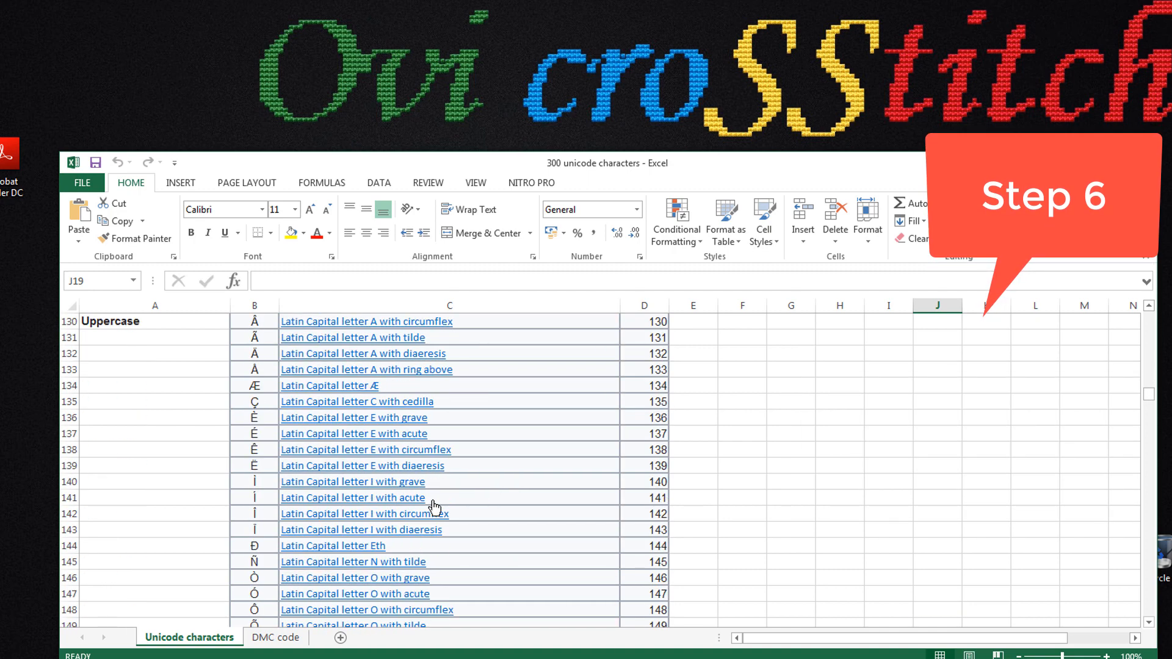
left_click(254, 481)
double_click(263, 281)
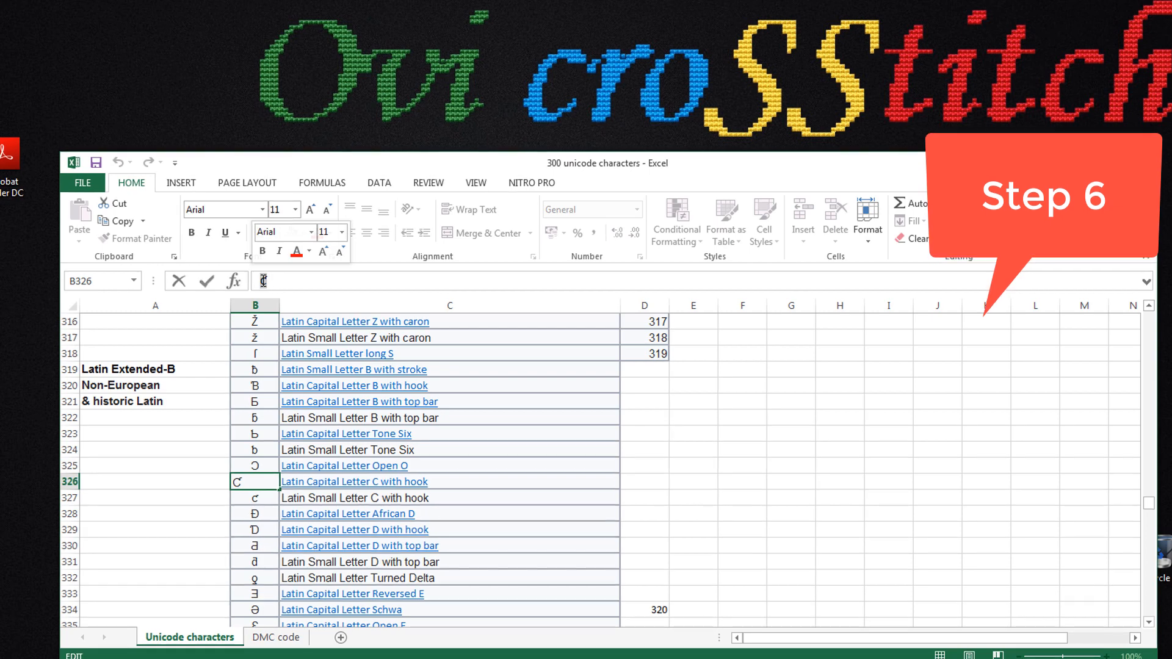
right_click(263, 281)
left_click(297, 306)
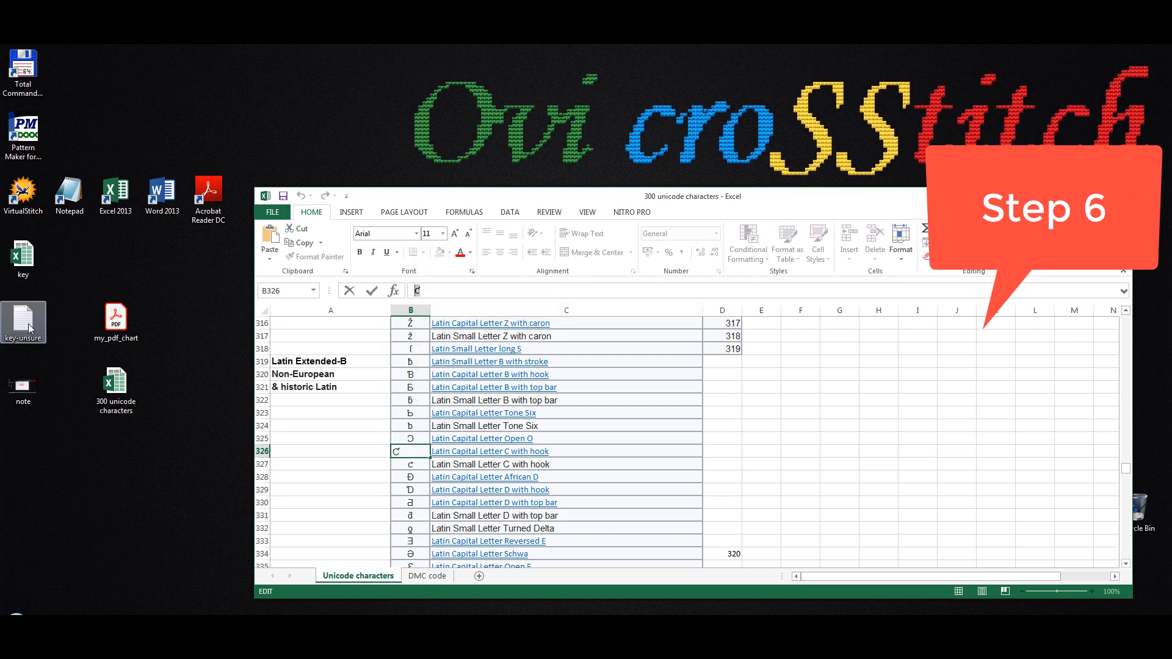
Open the key-unsure text file from the desktop in Notepad and add a line pairing the copied character with floss number 310.
double_click(24, 324)
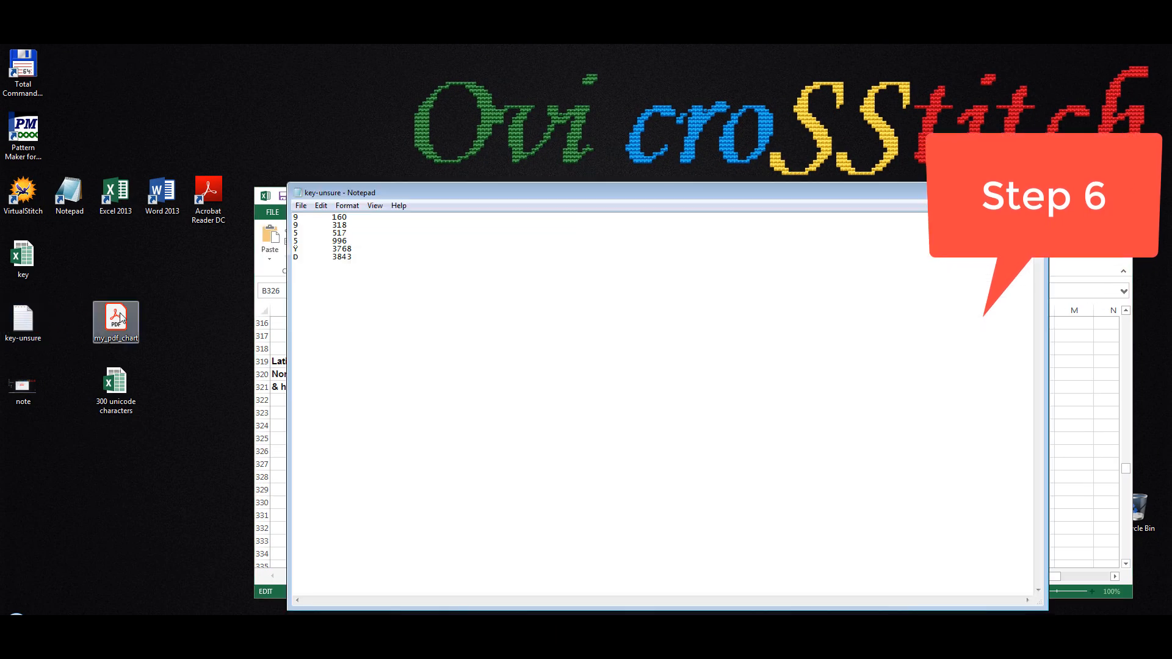
left_click(353, 259)
key("Return")
key("ctrl+v")
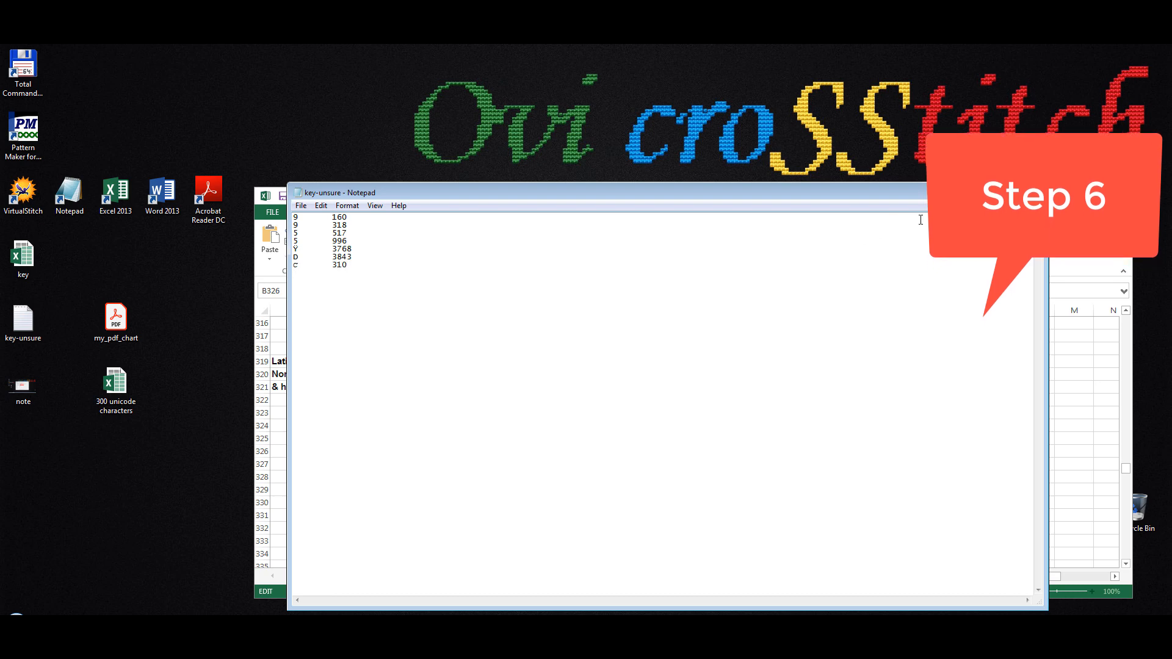
Copy the Latin Capital Letter D with top bar character from cell B330 in Excel and add it to key-unsure with floss number 301.
left_click(989, 189)
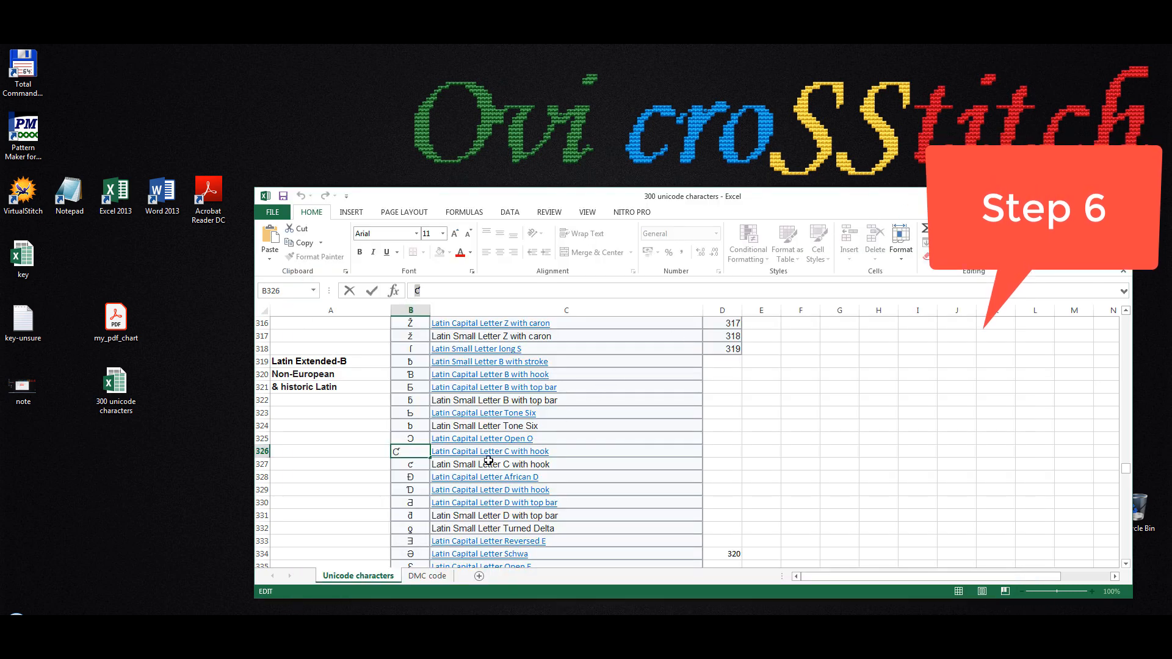
left_click(420, 477)
left_click(416, 501)
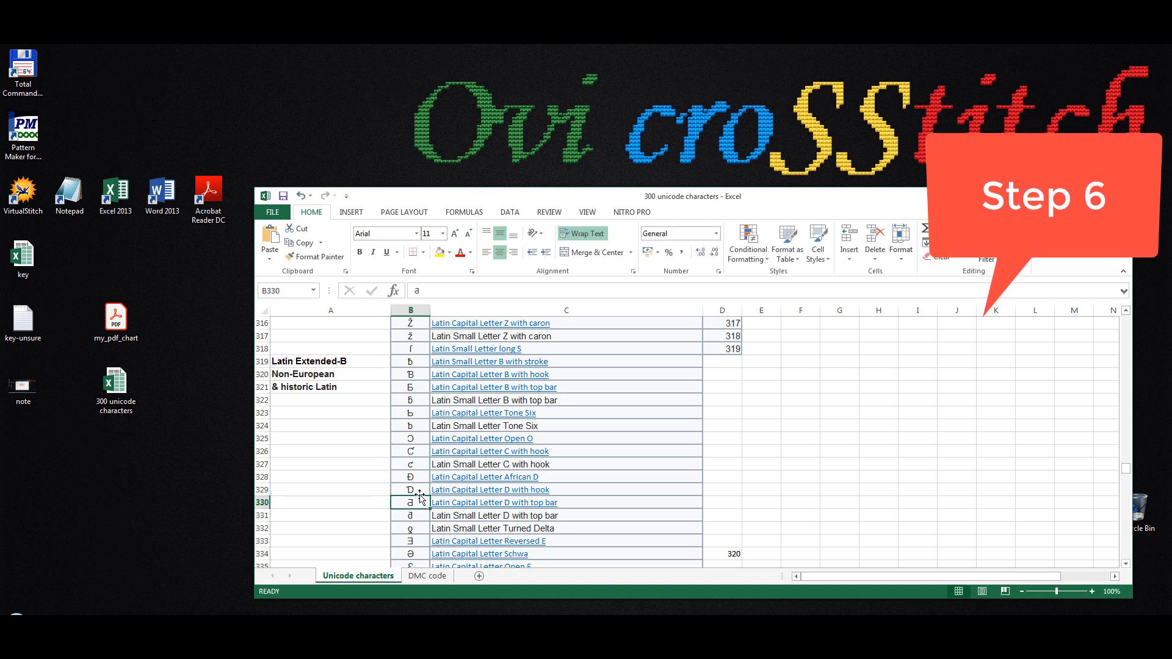
left_click(415, 291)
right_click(416, 290)
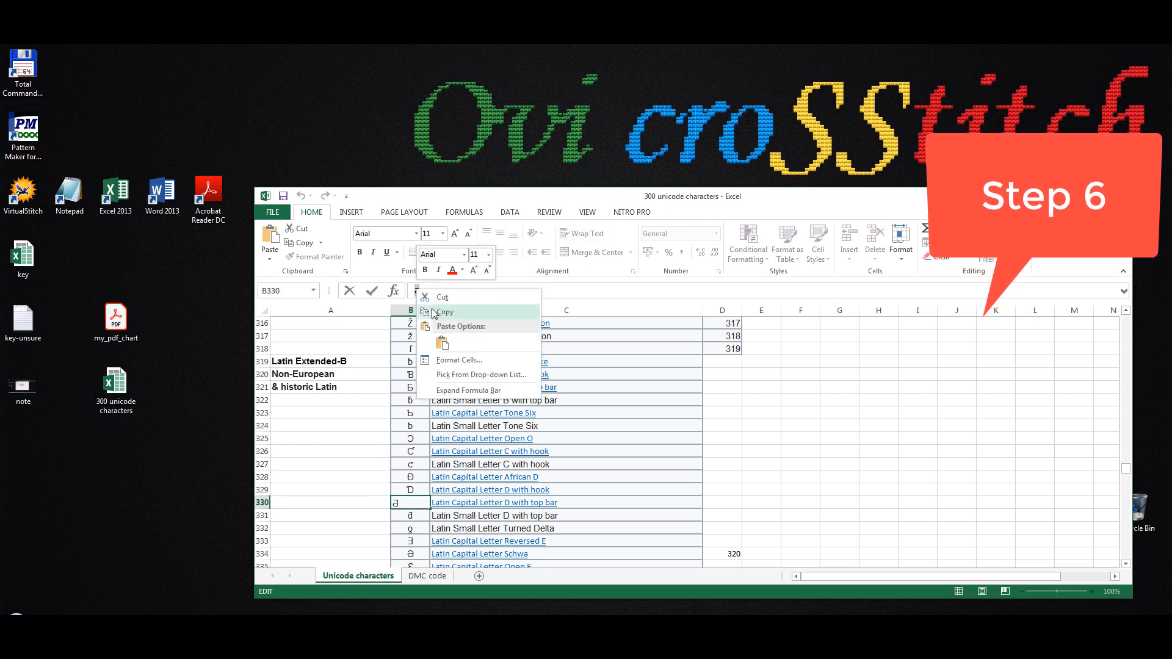
left_click(433, 310)
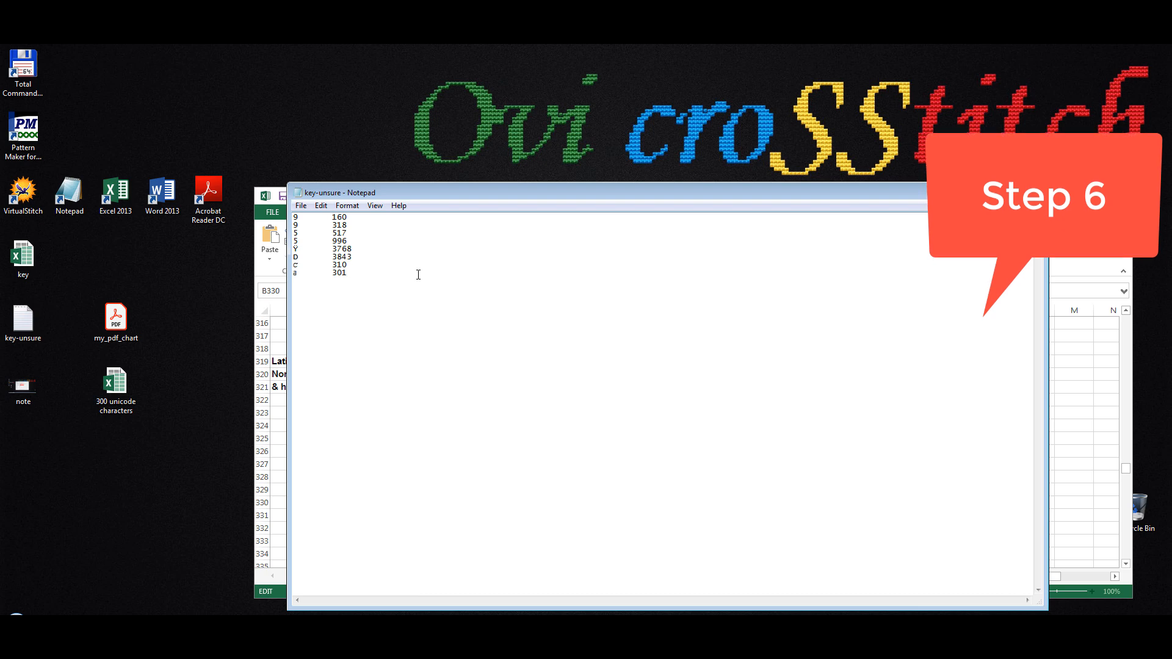
left_click_drag(294, 264, 363, 273)
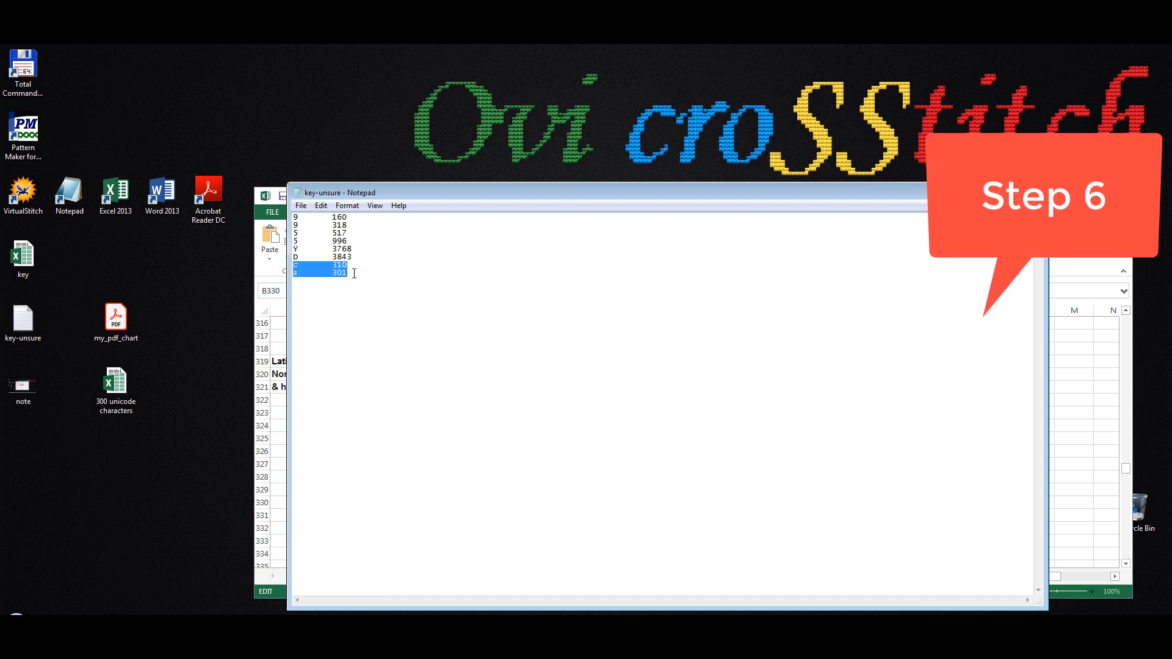
left_click(355, 273)
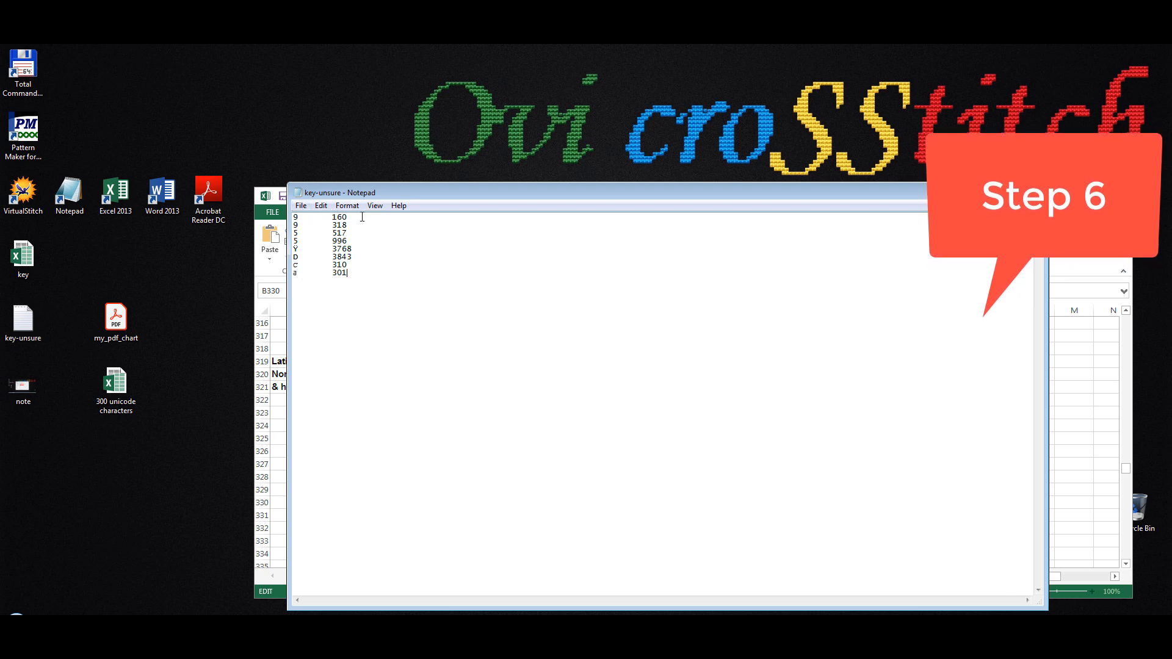
left_click_drag(298, 265, 293, 274)
left_click(368, 259)
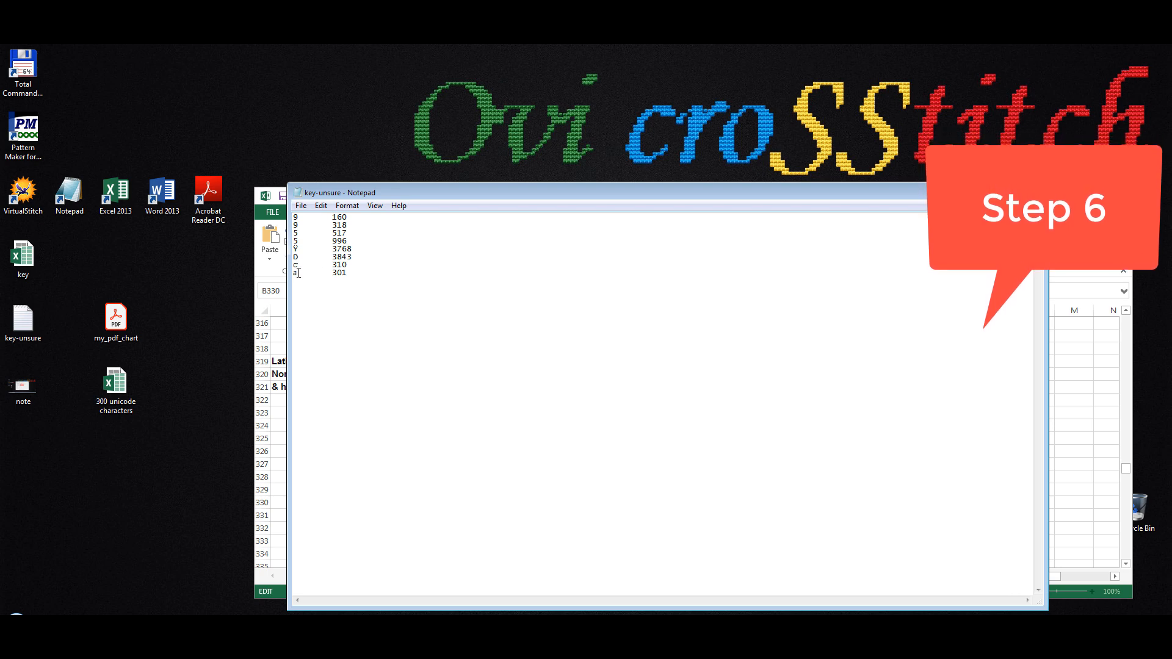
Save a copy of the text file on the desktop as key-try with Unicode encoding.
left_click(301, 206)
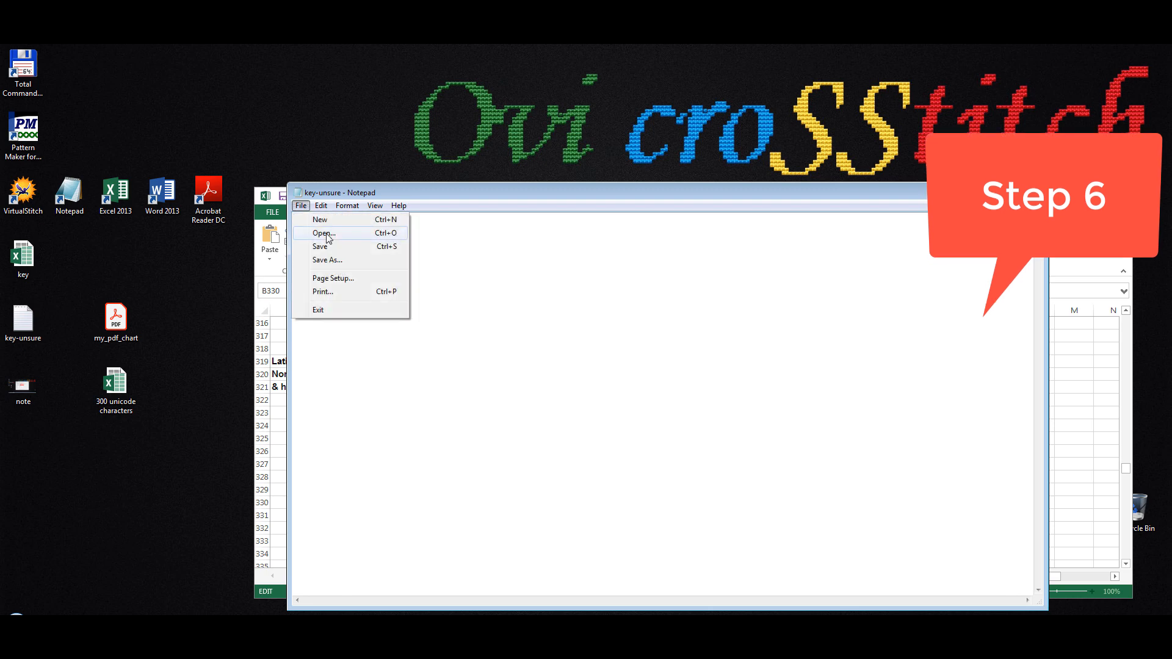
left_click(352, 260)
key("End")
key("BackSpace")
key("BackSpace")
key("BackSpace")
key("BackSpace")
key("BackSpace")
key("BackSpace")
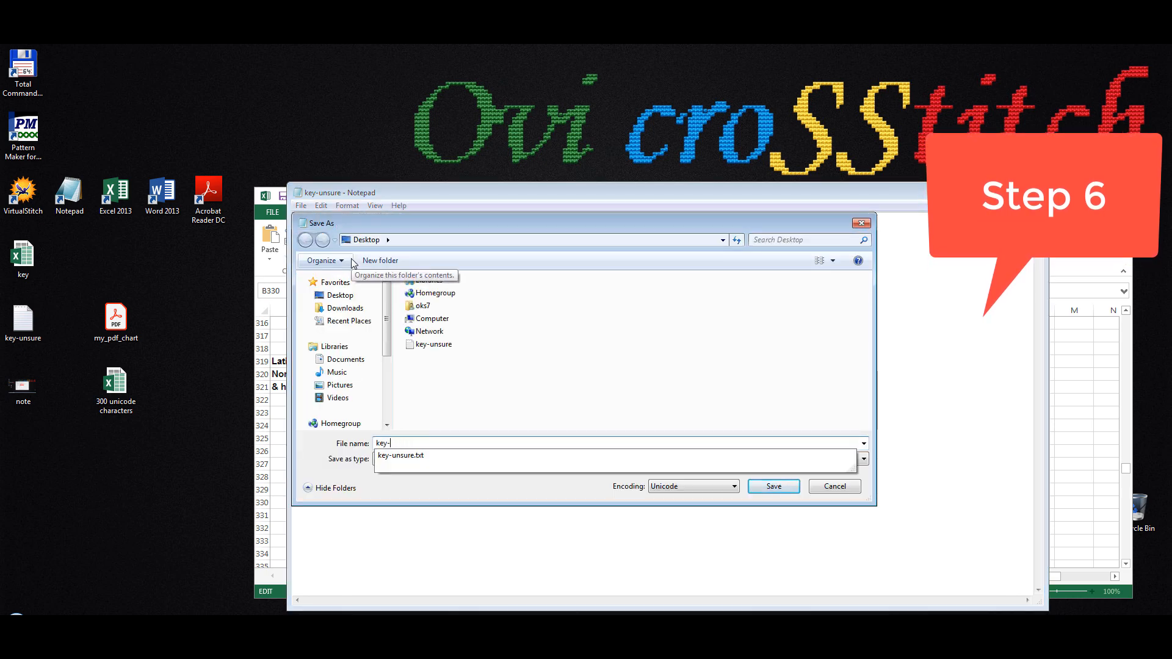
type("try")
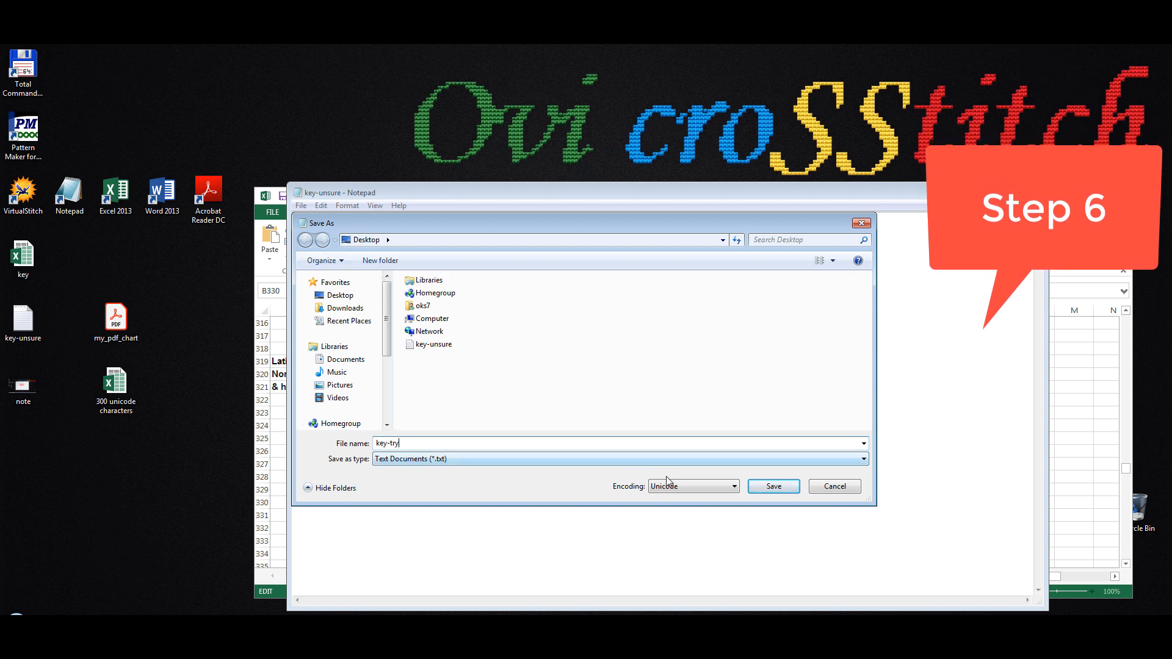
left_click(779, 488)
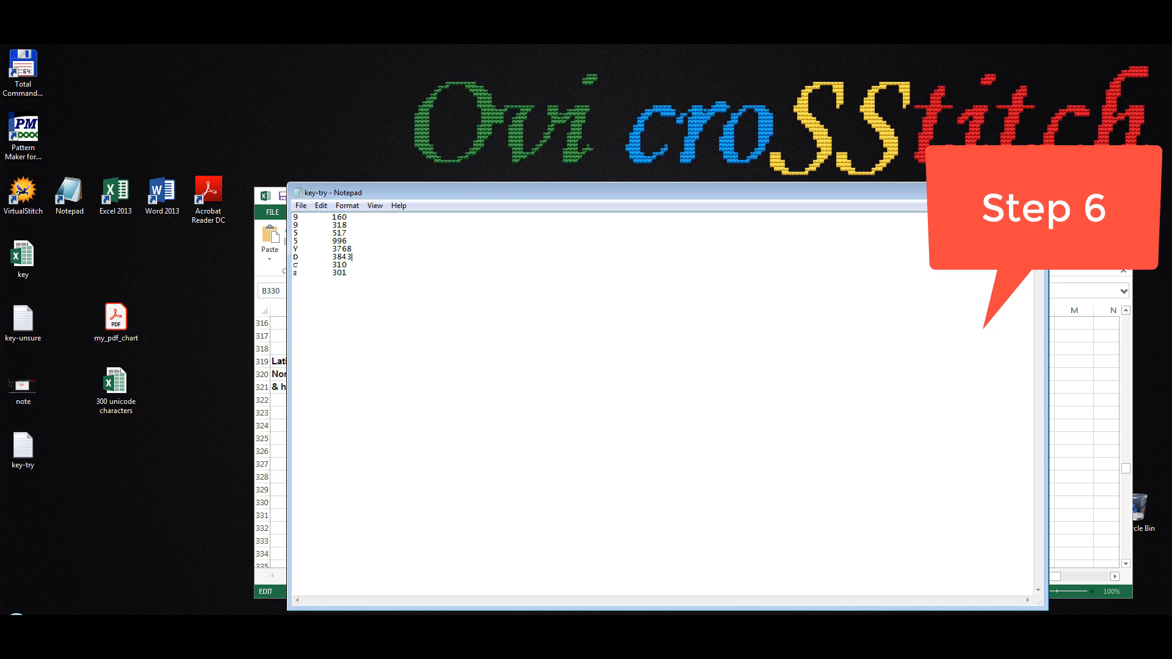
Close the text file and load the key-try palette into Virtual Stitch to test it.
left_click(1030, 188)
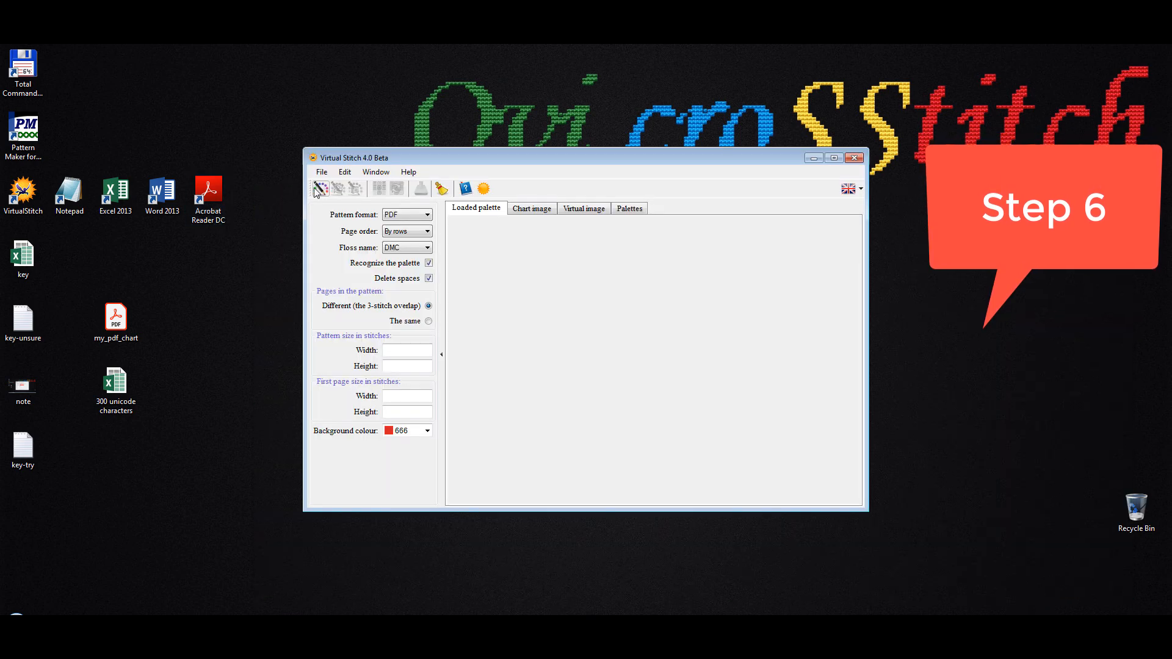
left_click(320, 188)
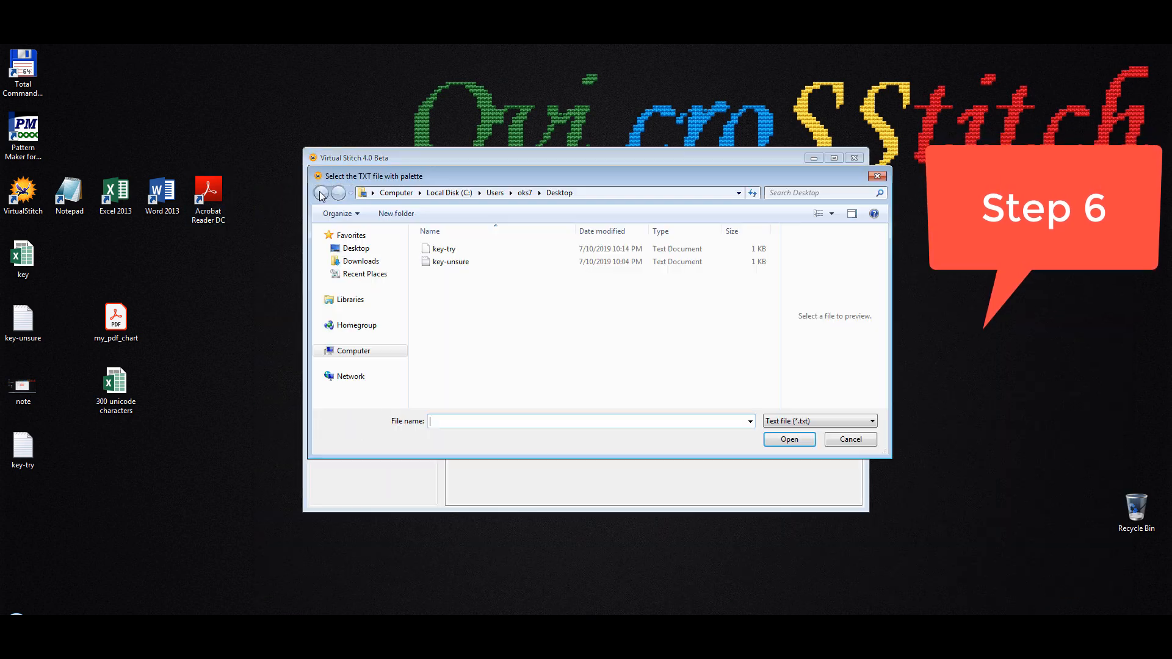
left_click(440, 248)
double_click(440, 249)
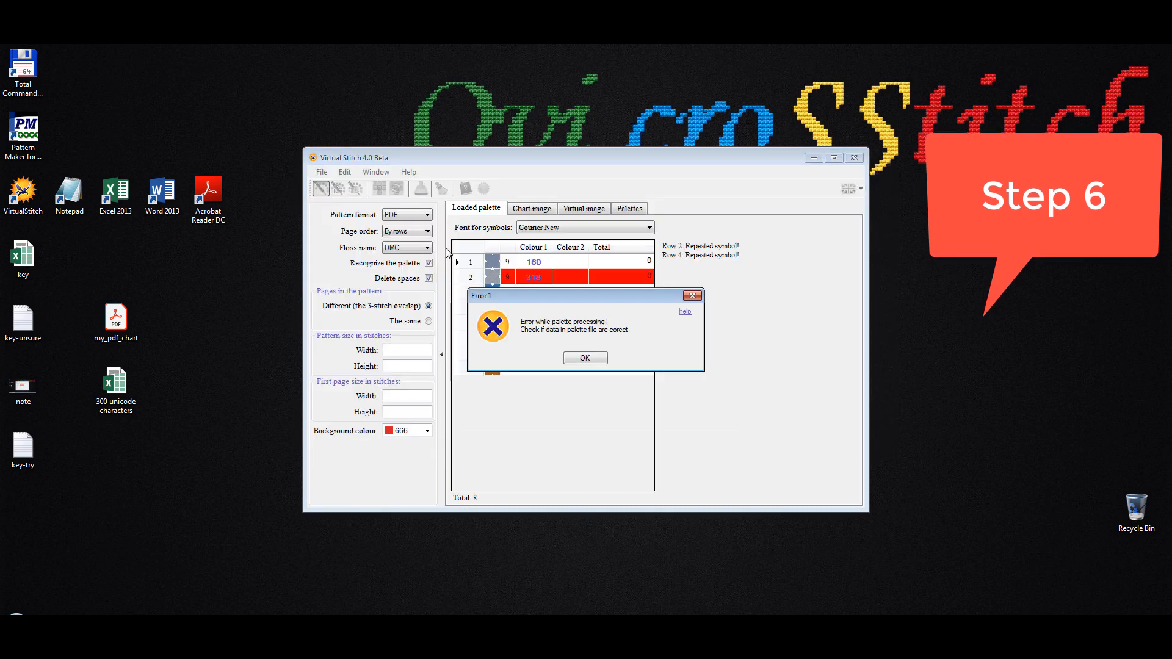
left_click(591, 359)
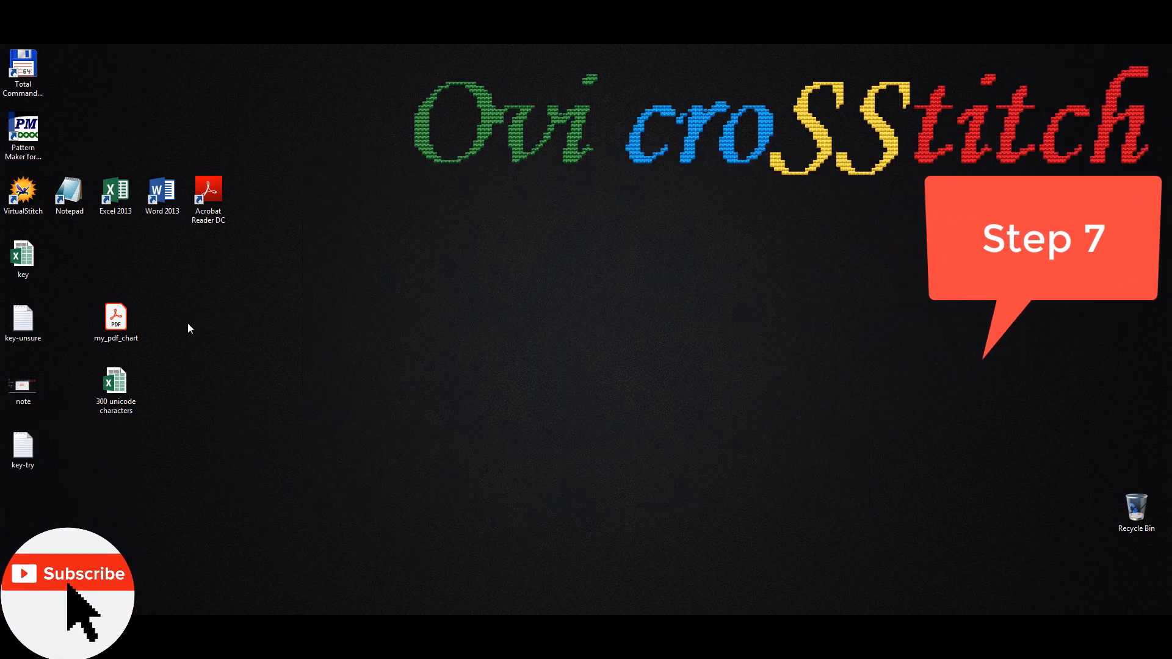
Open my_pdf_chart in Adobe Acrobat Reader DC and create a blank Word document.
right_click(123, 326)
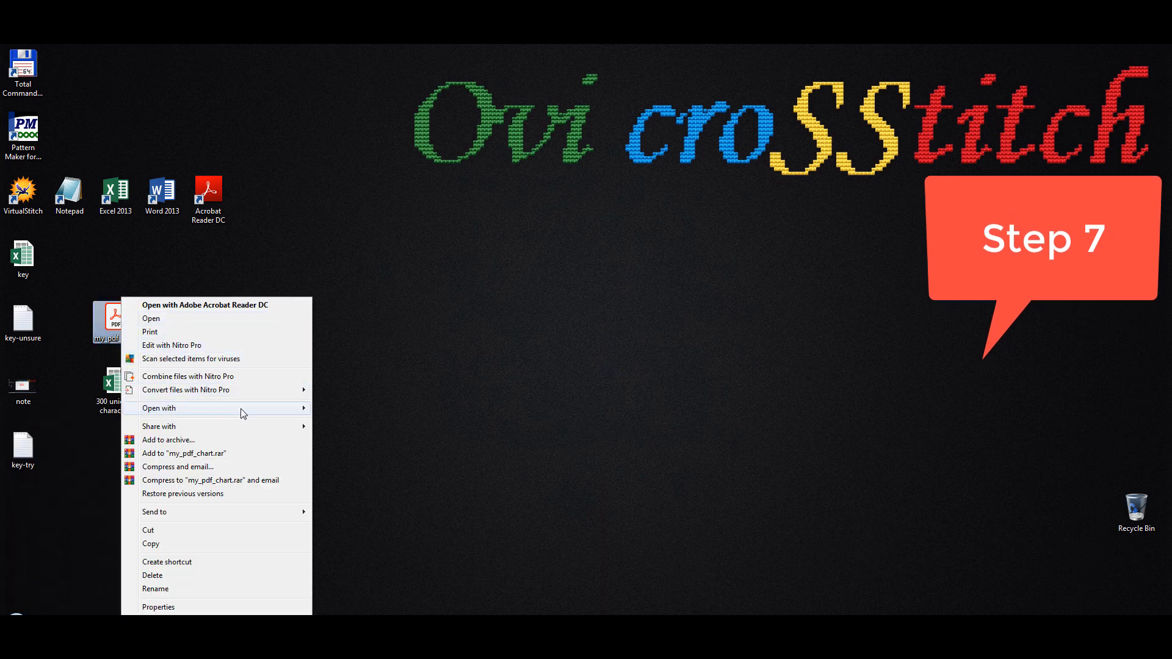
mouse_move(301, 415)
left_click(428, 408)
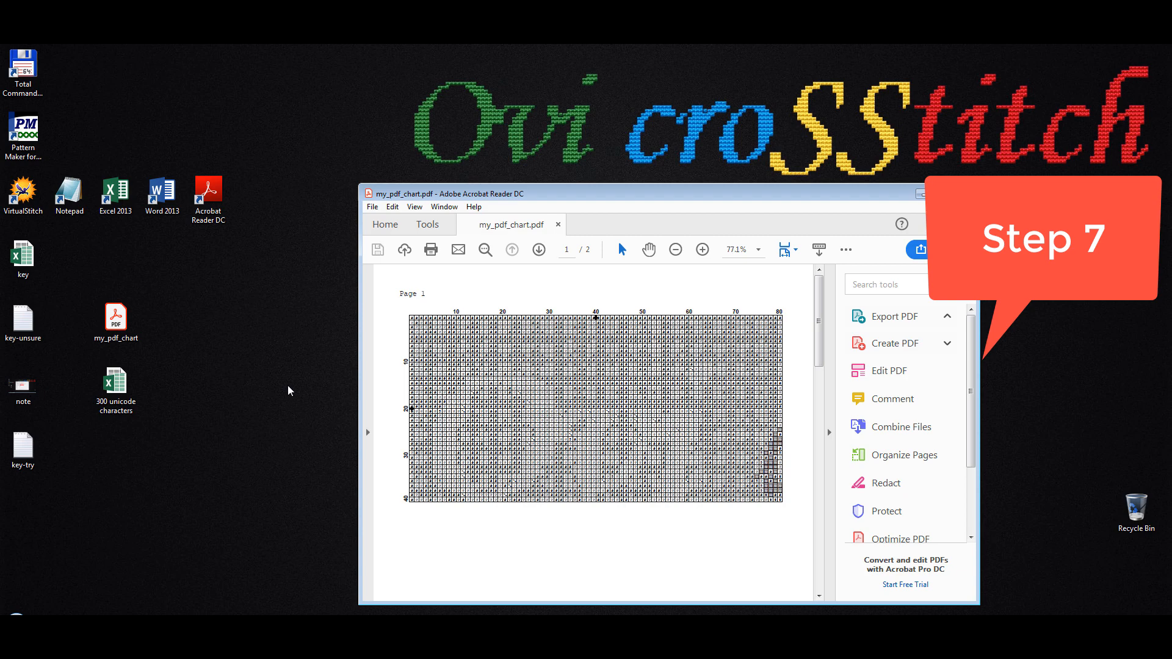
double_click(162, 195)
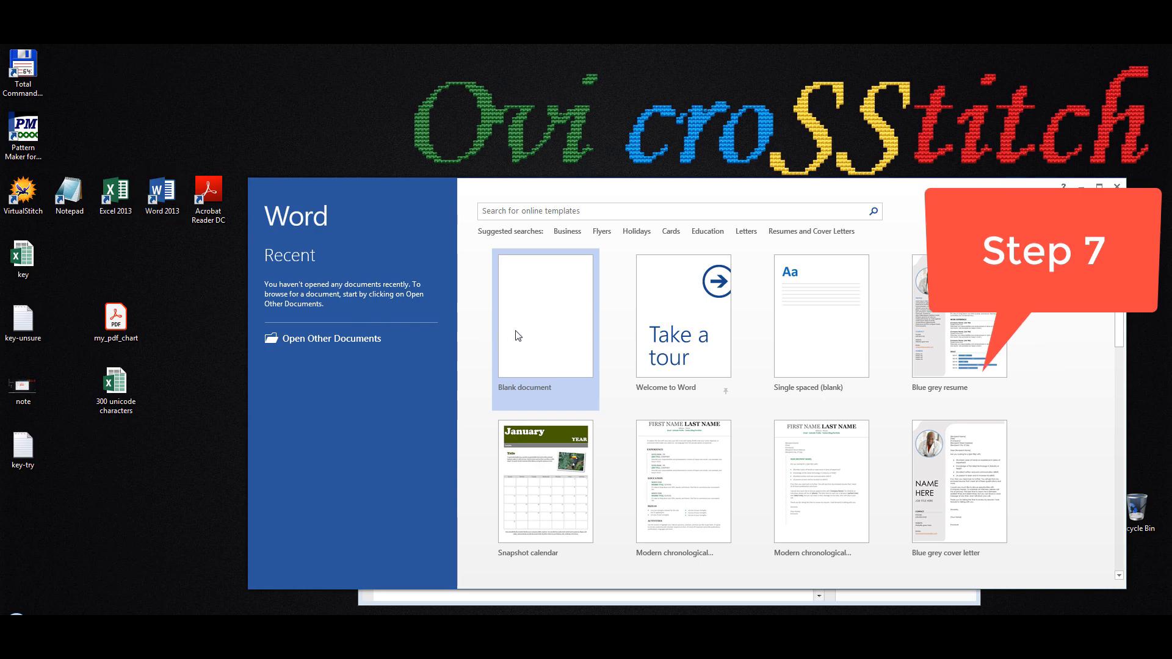
left_click(537, 333)
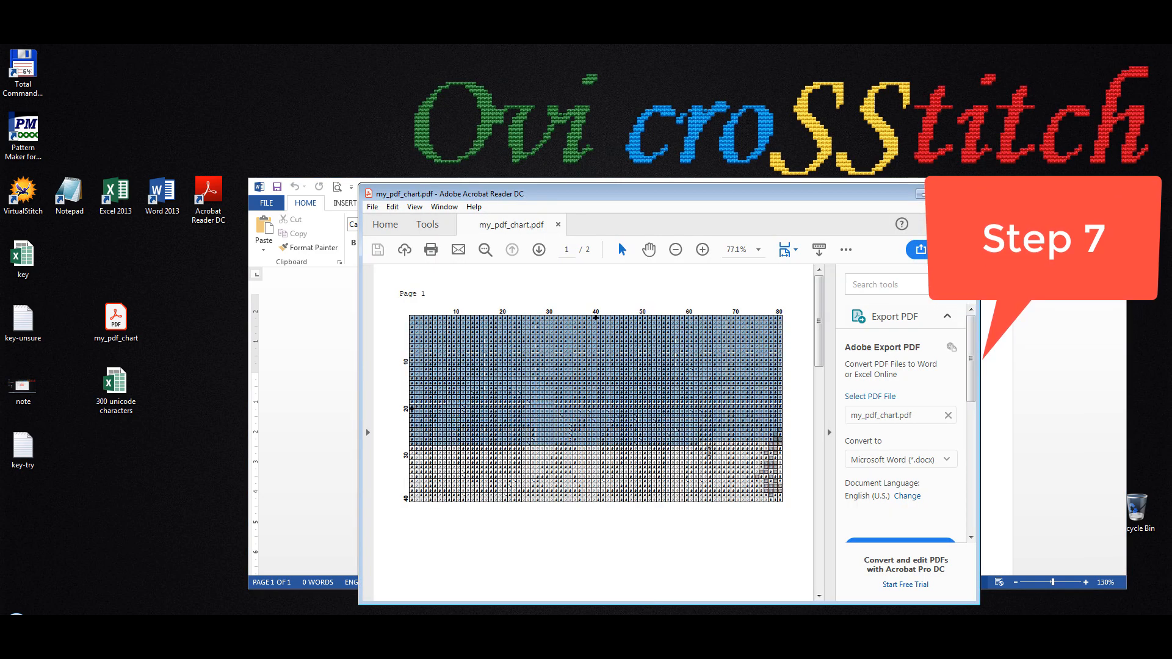
Copy all symbols of the page 1 chart from the PDF into the Word document and narrow the left and top page margins.
right_click(701, 425)
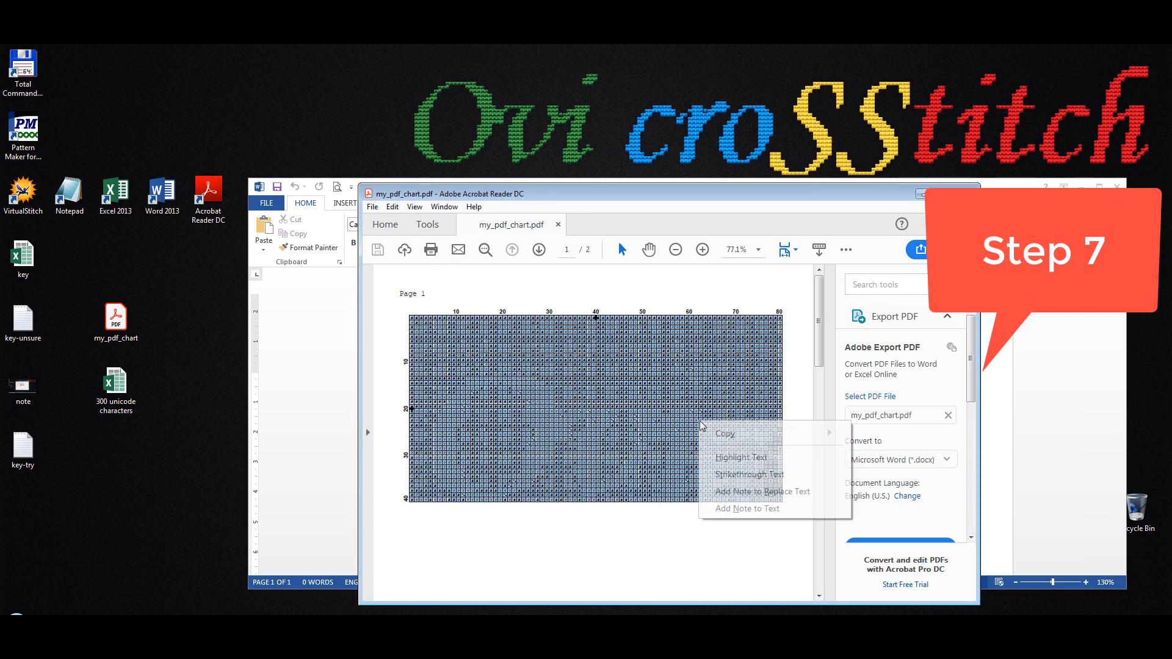
left_click(727, 435)
left_click(341, 367)
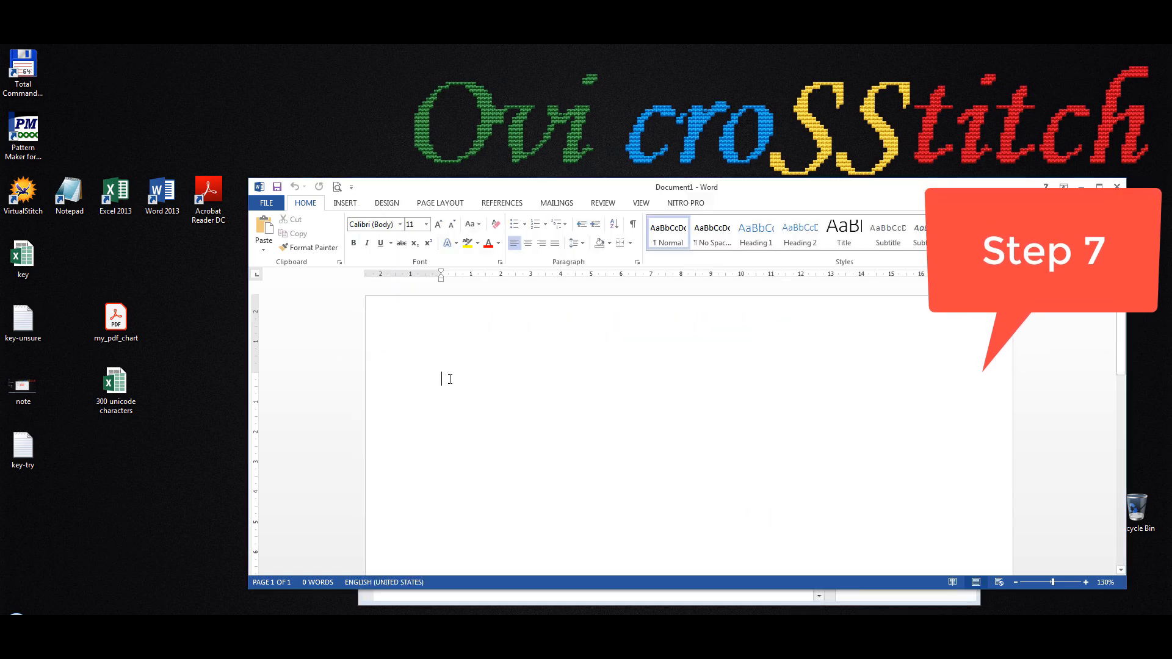
key("ctrl+v")
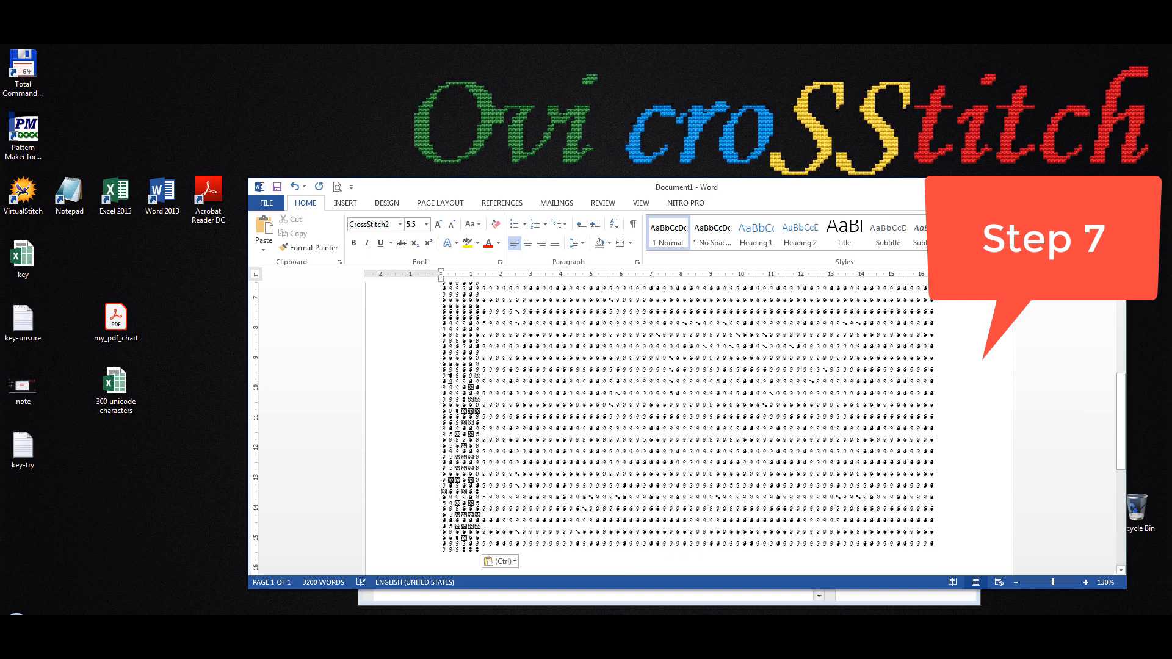
scroll(594, 372, "up", 10)
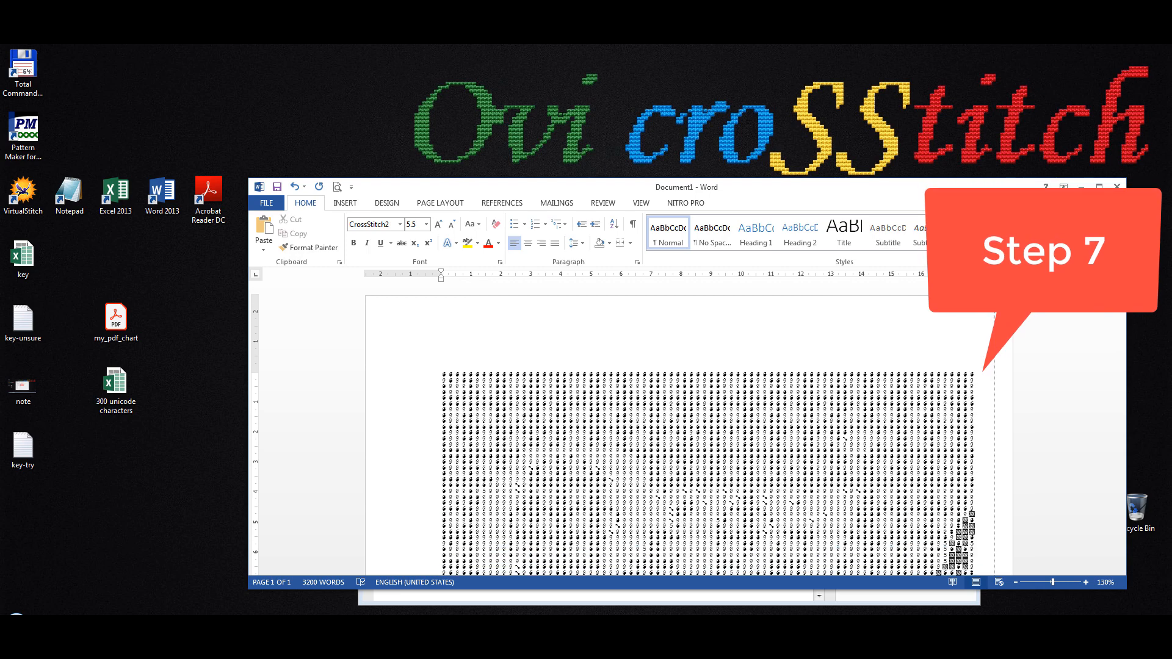
left_click_drag(440, 273, 395, 273)
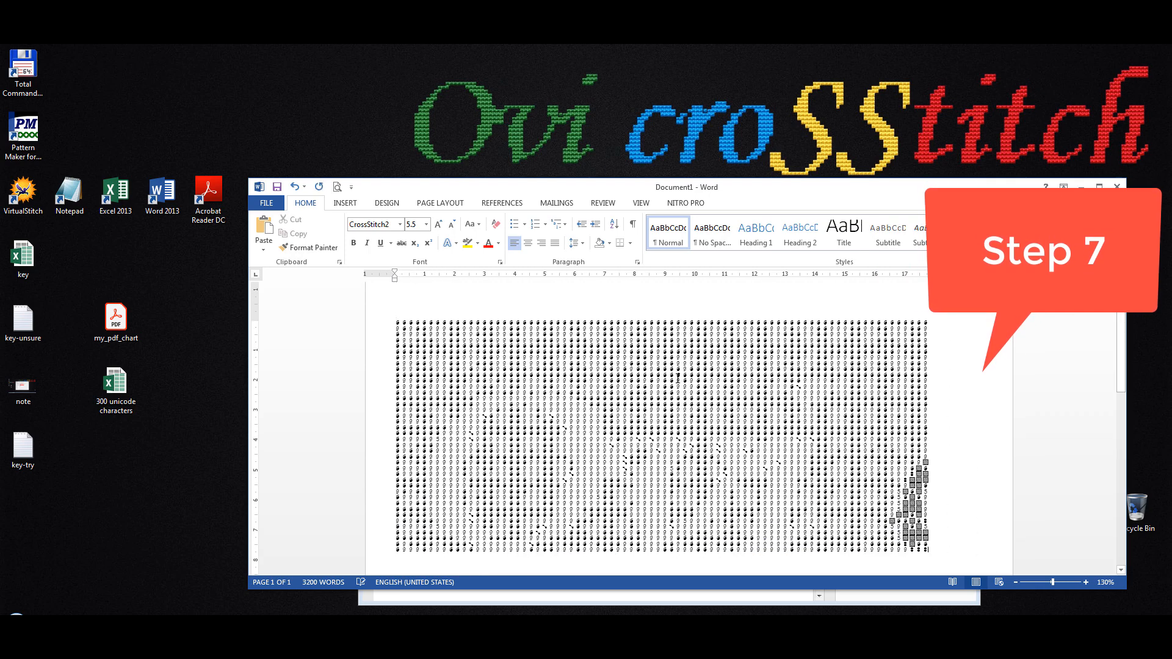
scroll(952, 481, "down", 2)
Paste four more copies of the chart symbols one below another under the first block in the Word document.
left_click(950, 486)
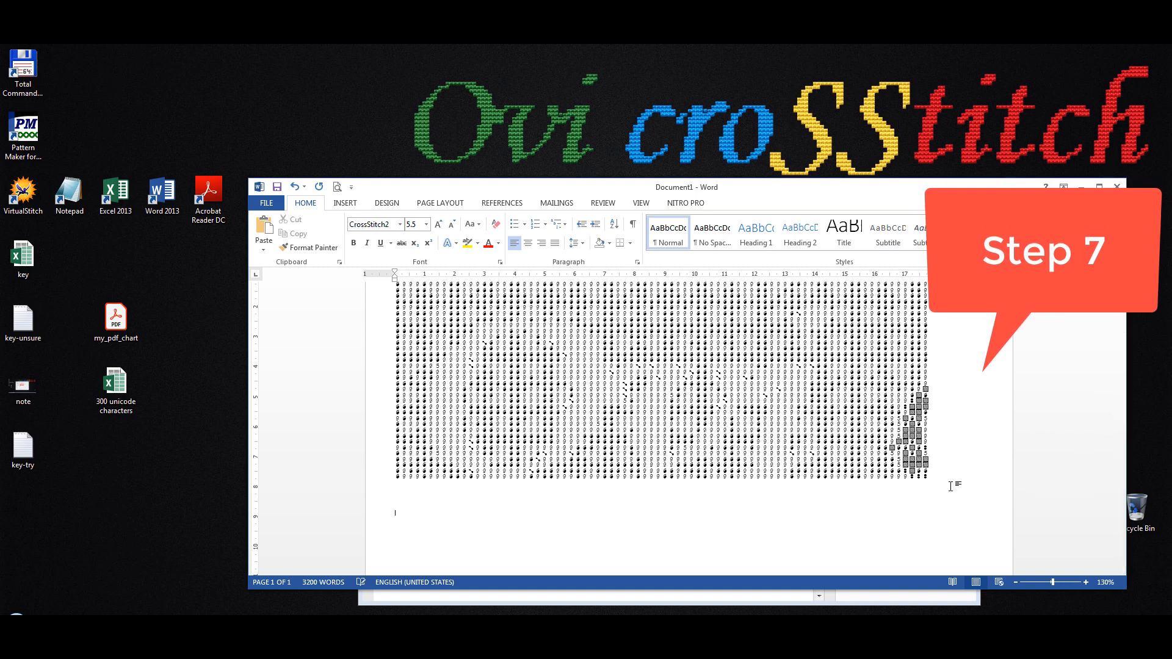
key("ctrl+v")
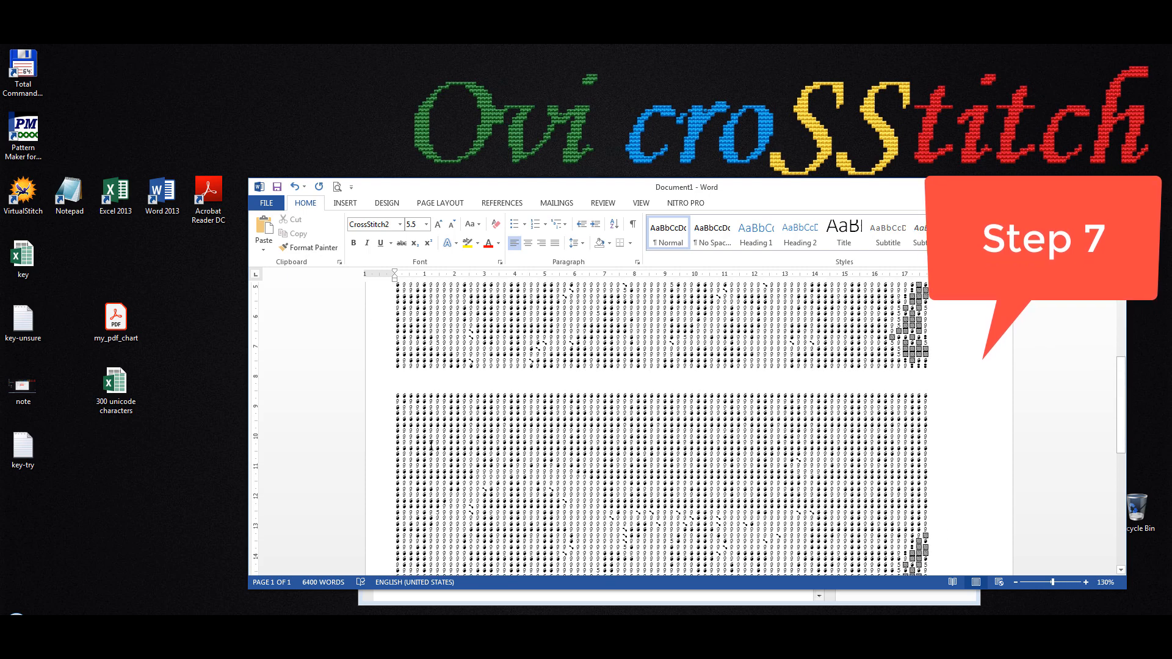
scroll(455, 445, "down", 5)
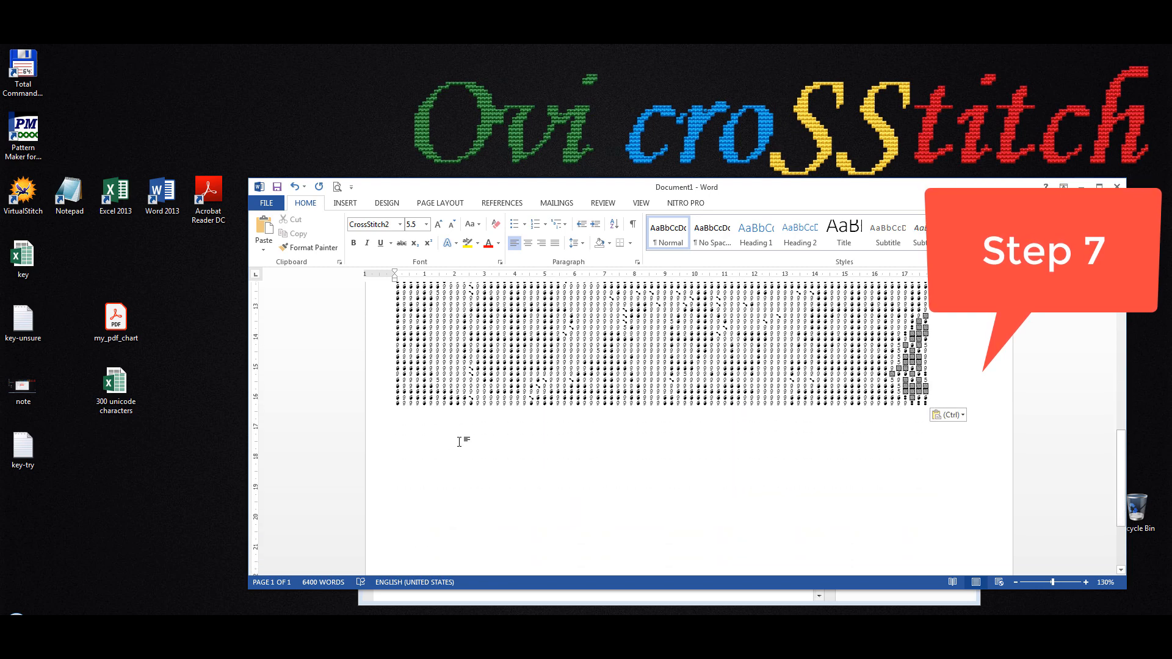
key("ctrl+v")
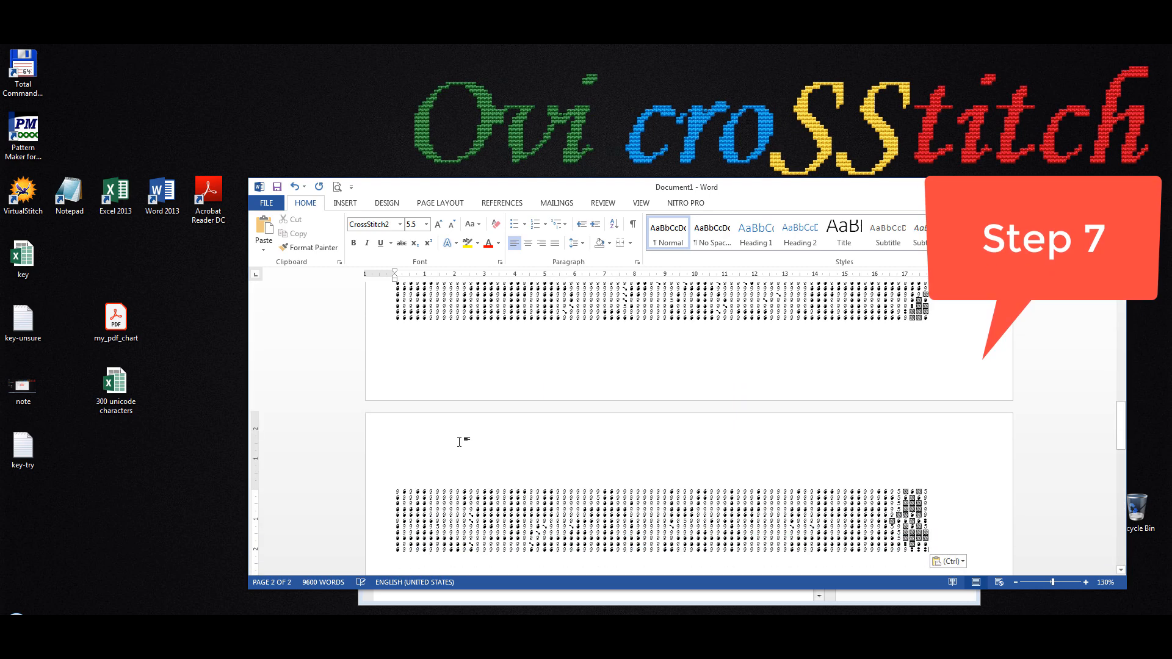
key("ctrl+v")
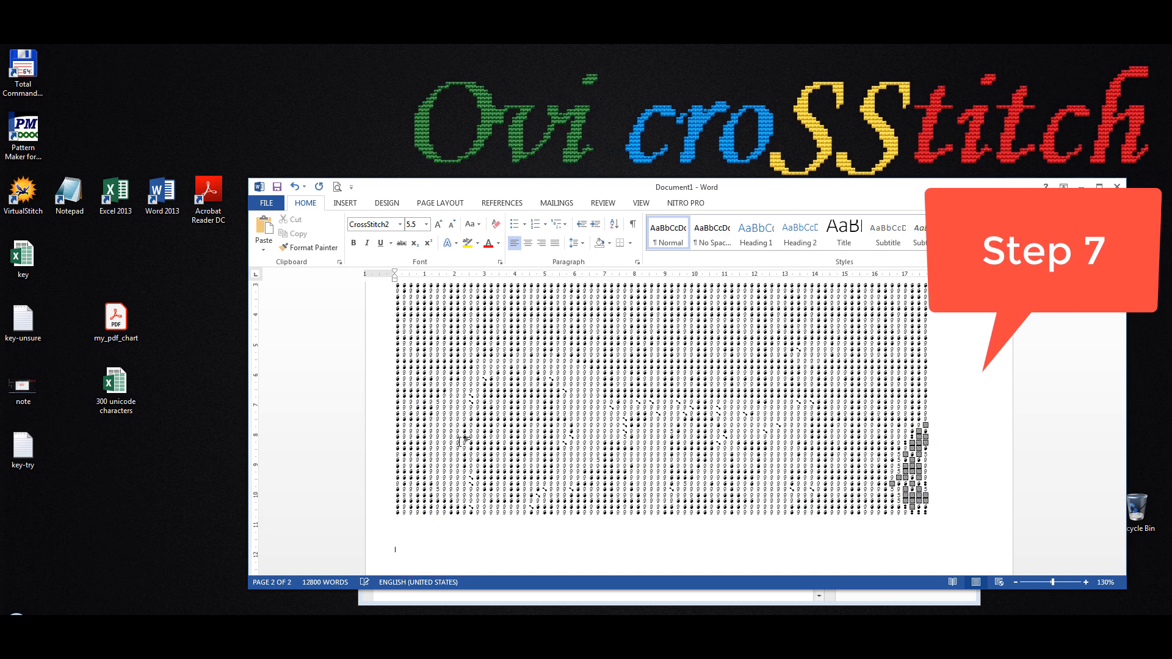
key("ctrl+v")
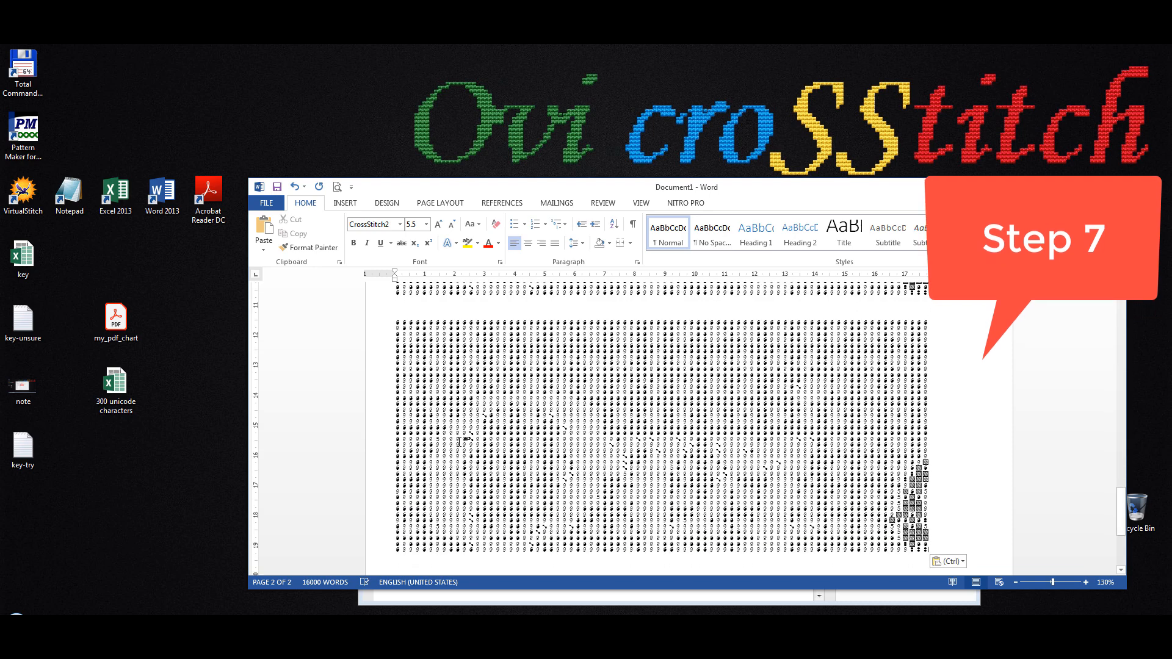
Undo the four extra pastes so only the first block of chart symbols is left in the Word document.
key("ctrl+z")
key("ctrl+z")
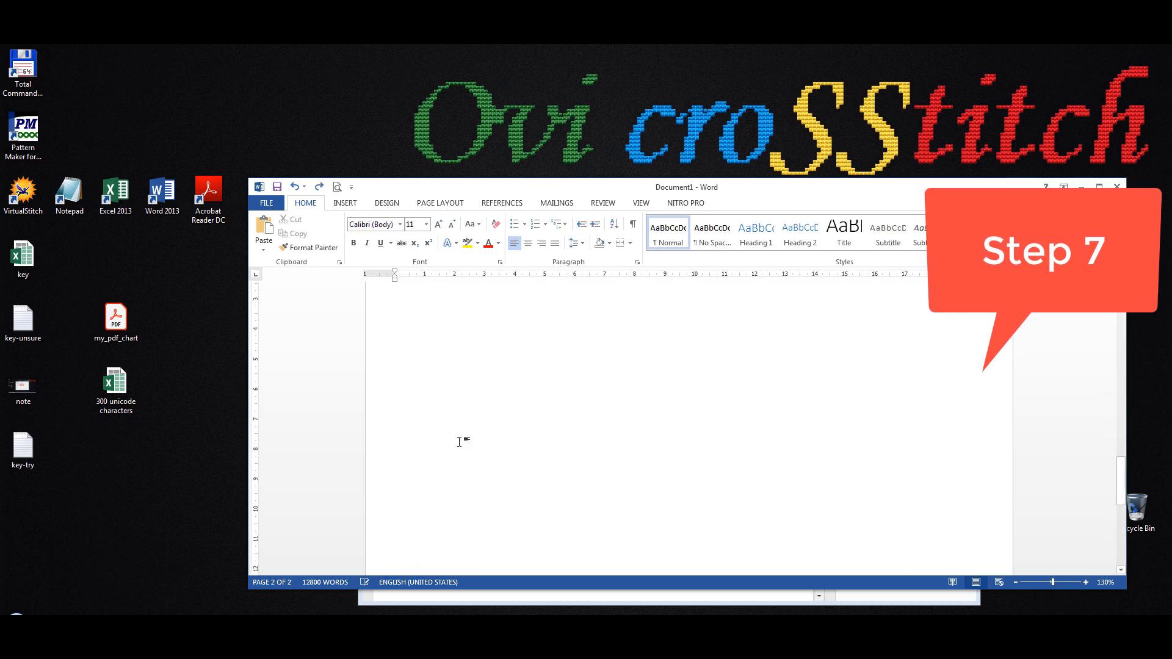
key("ctrl+z")
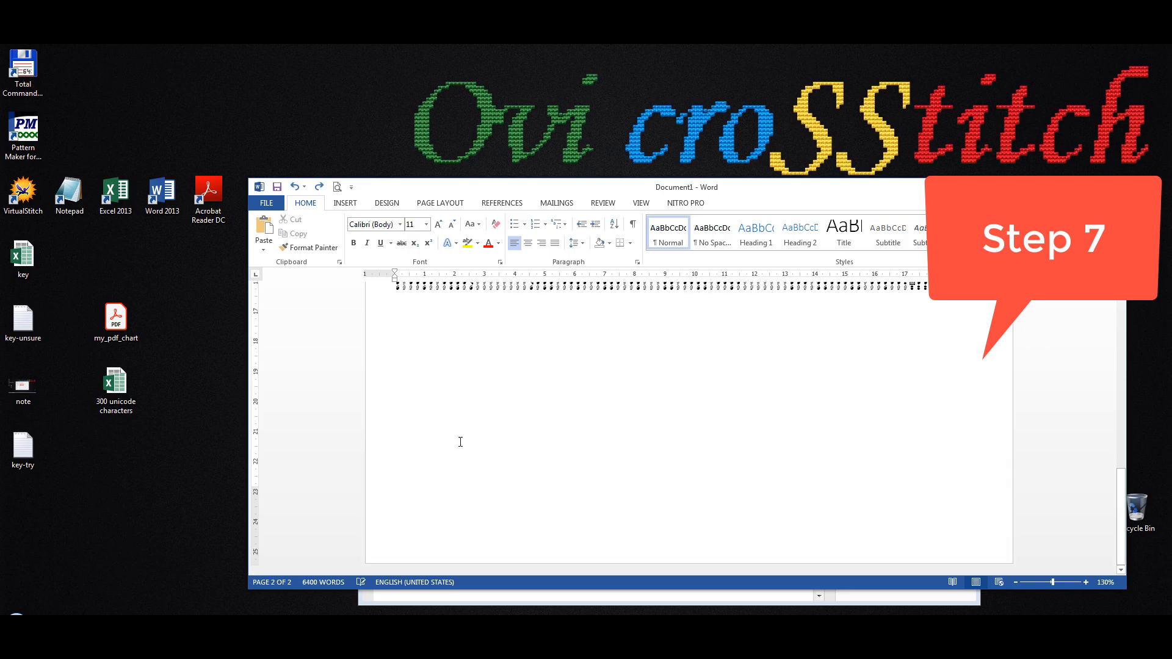
key("ctrl+z")
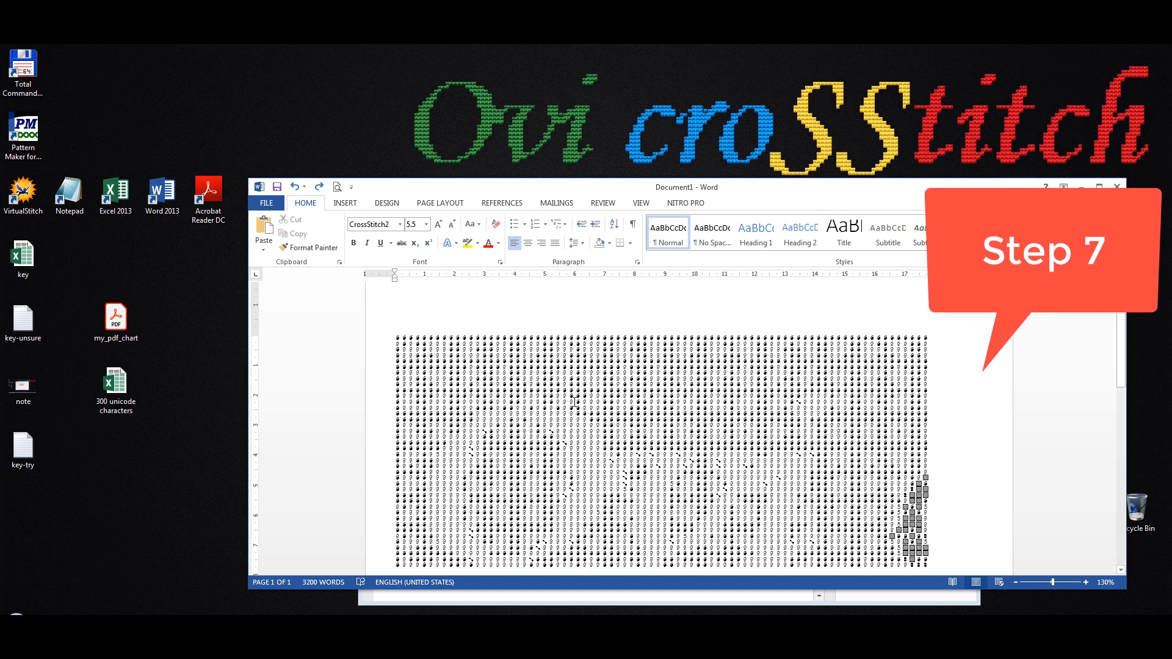
Insert a paragraph break at the end of three of the upper chart rows to separate the symbols into blocks.
left_click(936, 339)
key("Return")
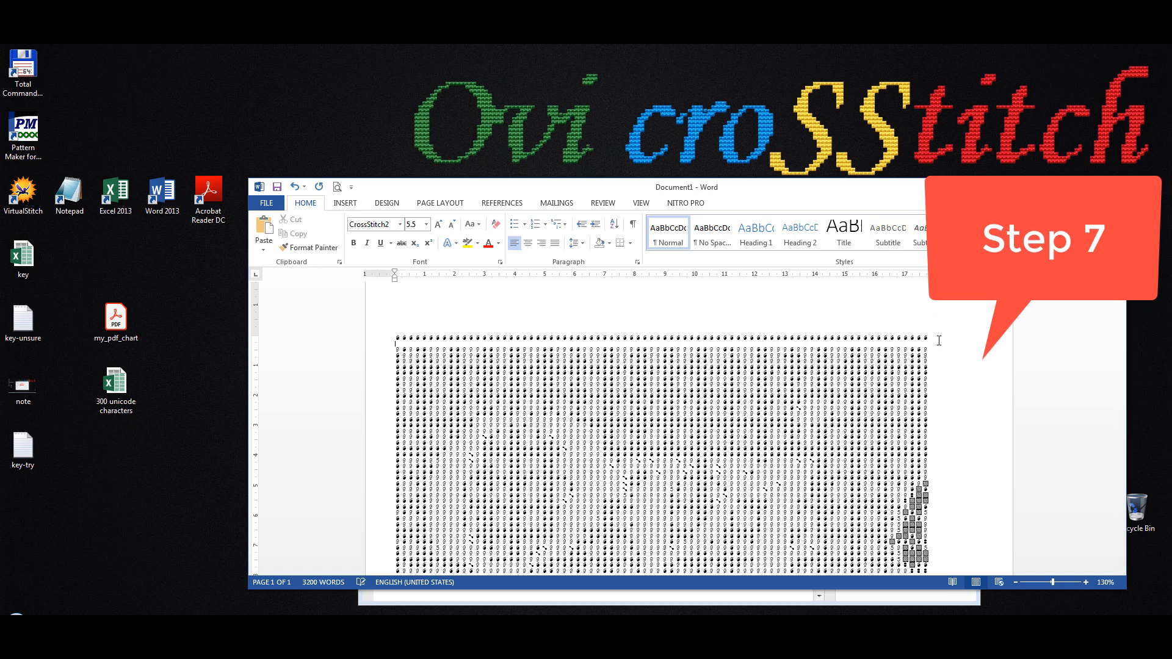
left_click(936, 368)
key("Return")
left_click(935, 402)
key("Return")
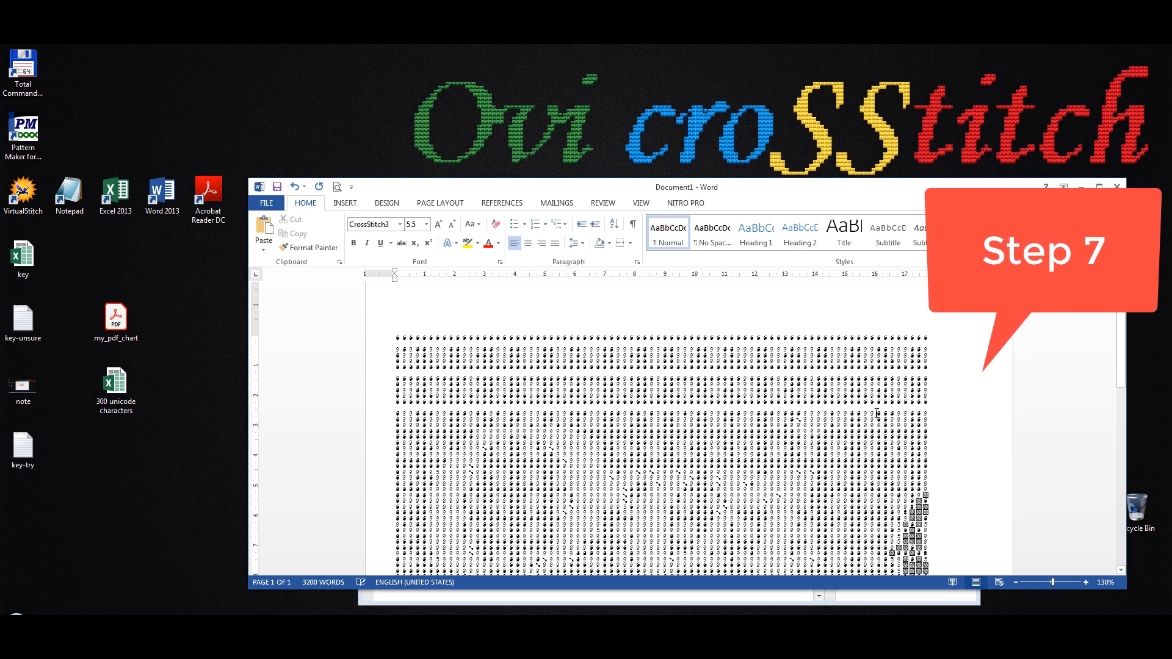
Split three chart rows before their ends with paragraph breaks placed between the symbols.
left_click(877, 413)
key("Return")
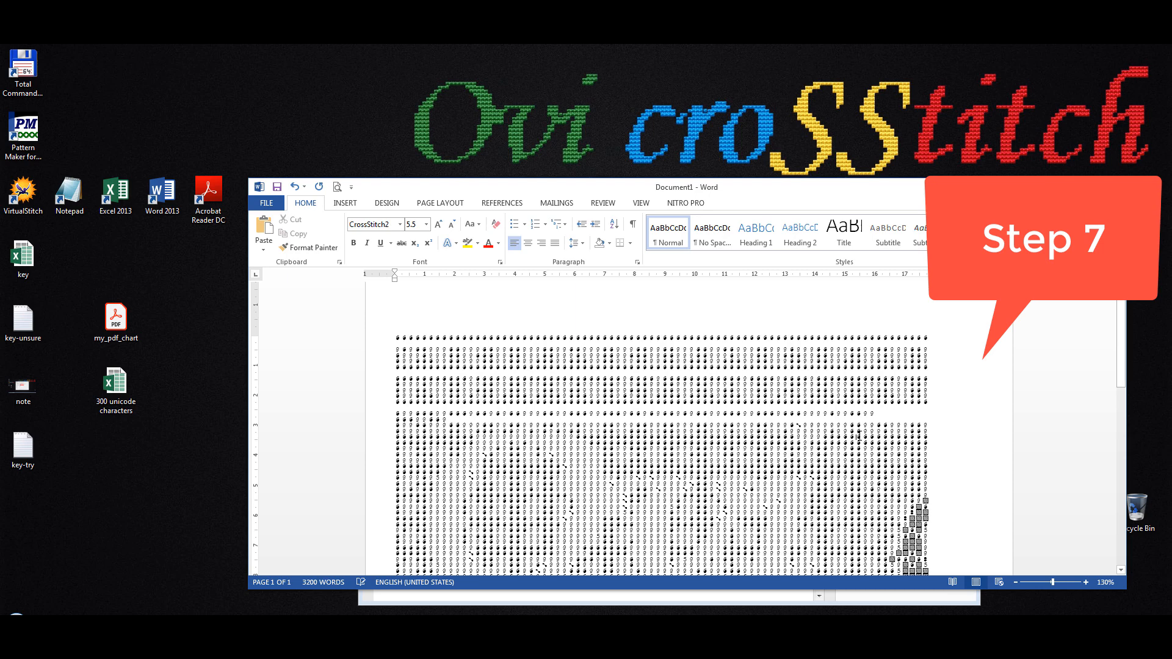
left_click(859, 437)
key("Return")
left_click(824, 484)
key("Return")
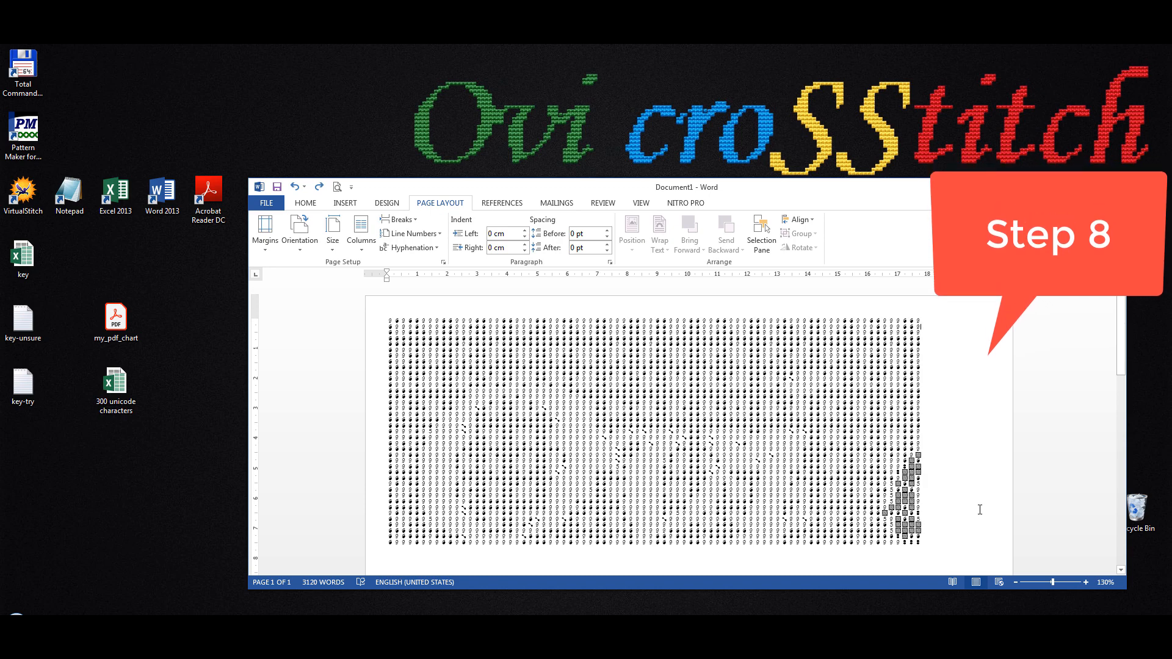
Enlarge the document to 380% and check which font individual symbols in the lower chart rows use.
scroll(980, 509, "up", 4, "ctrl")
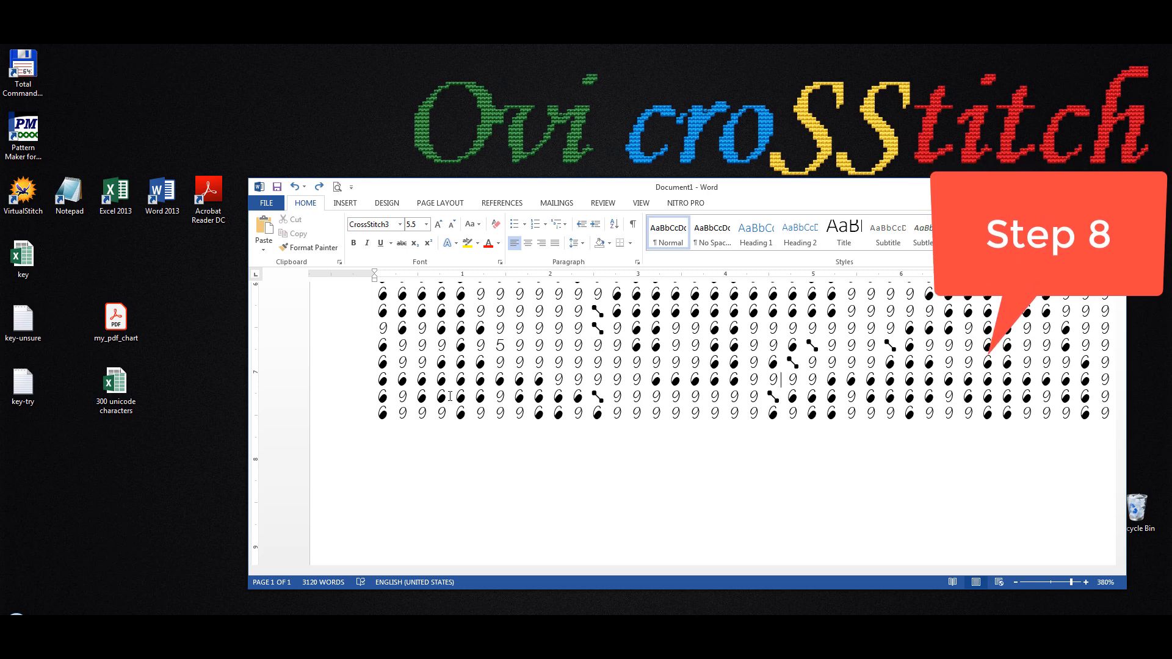
double_click(518, 380)
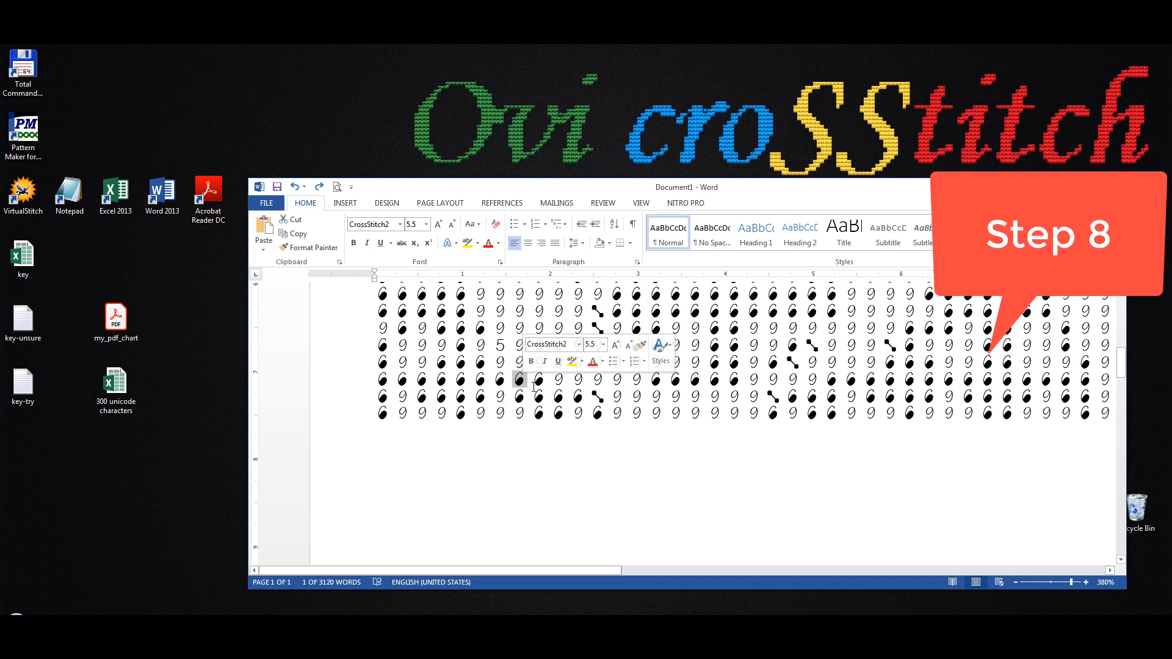
scroll(730, 425, "up", 4)
scroll(731, 426, "up", 5)
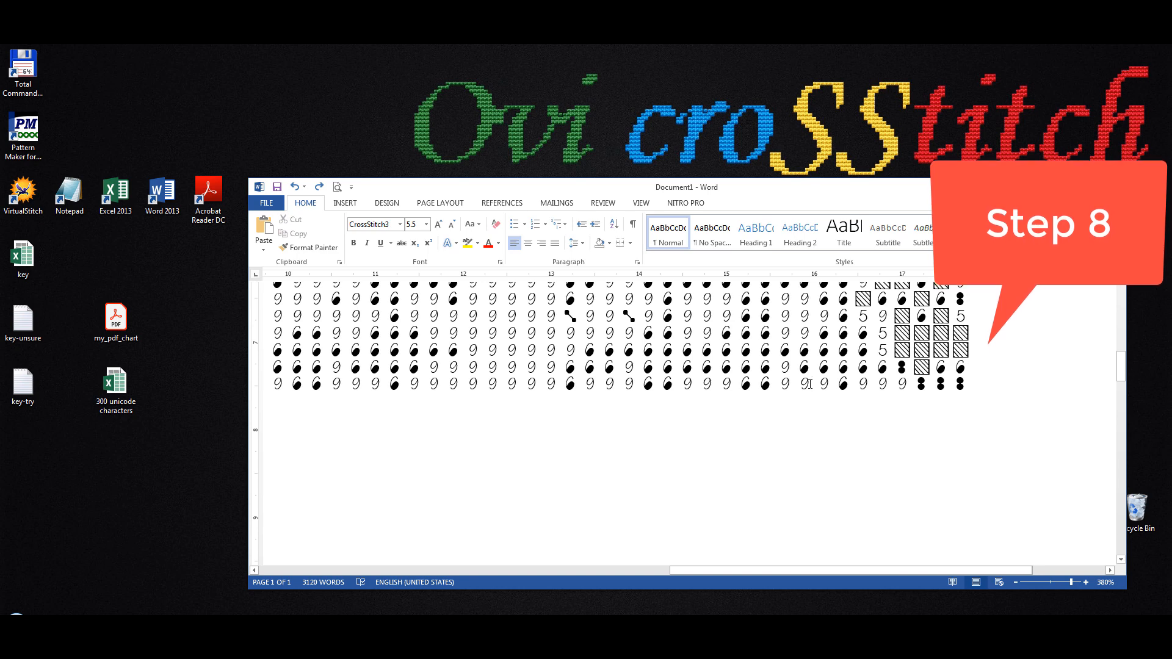
left_click(927, 383)
Select the first symbol of the chart, search for its character 9, and open Find and Replace with it as the search text.
key("ctrl+Home")
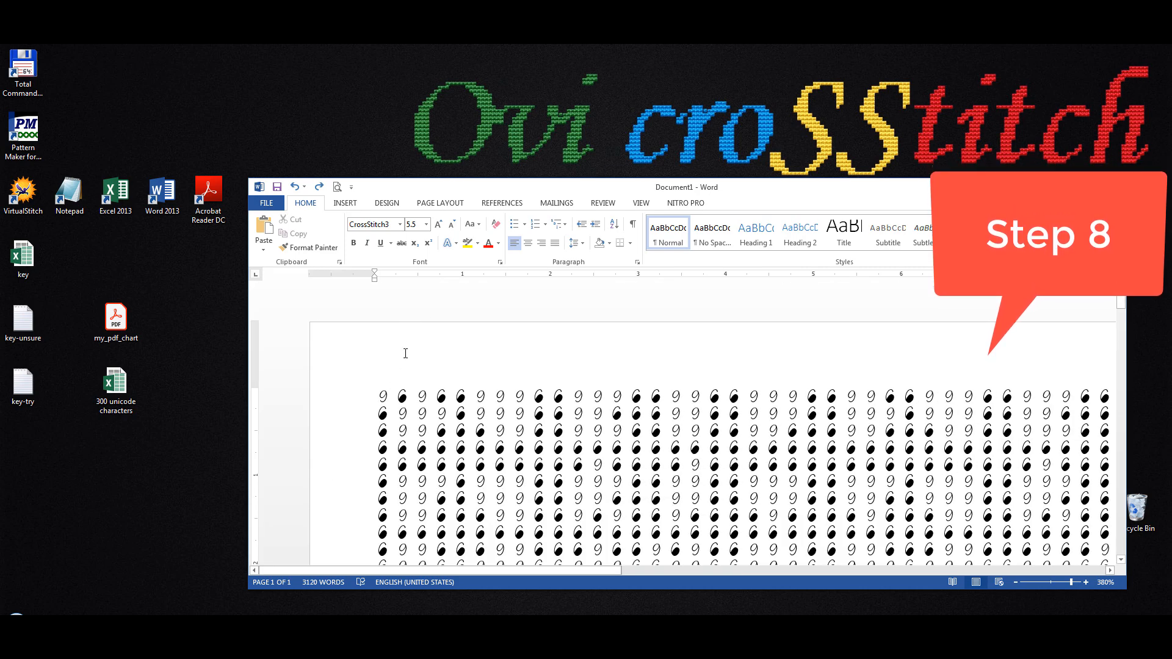
left_click(385, 398)
left_click_drag(390, 397, 377, 396)
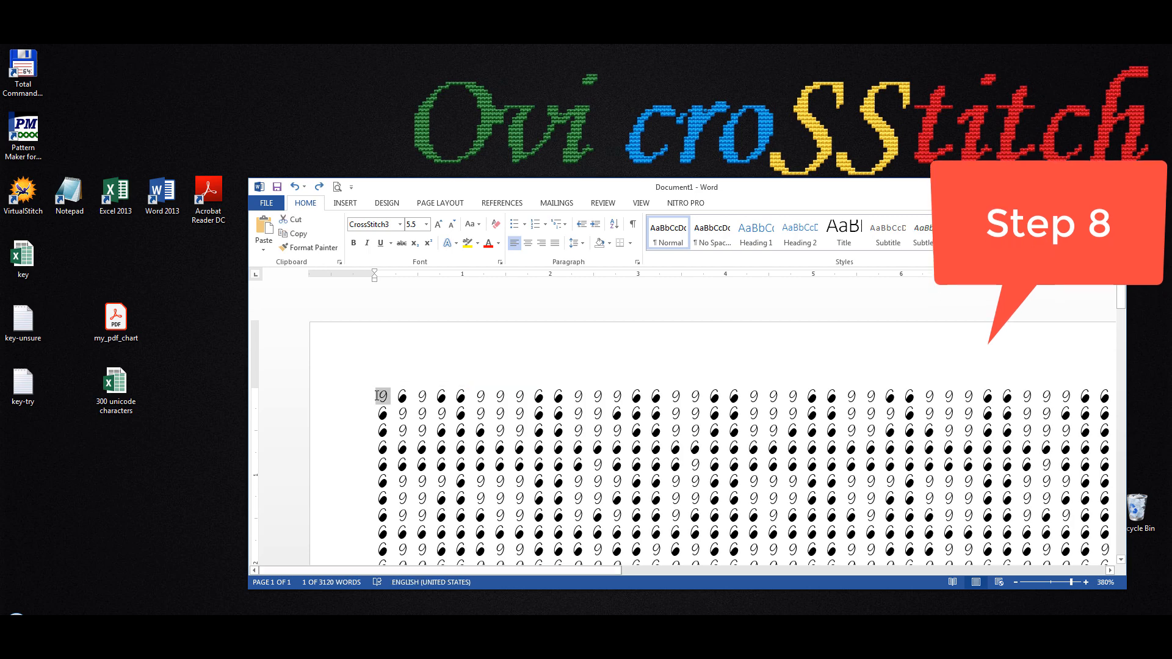
key("ctrl+f")
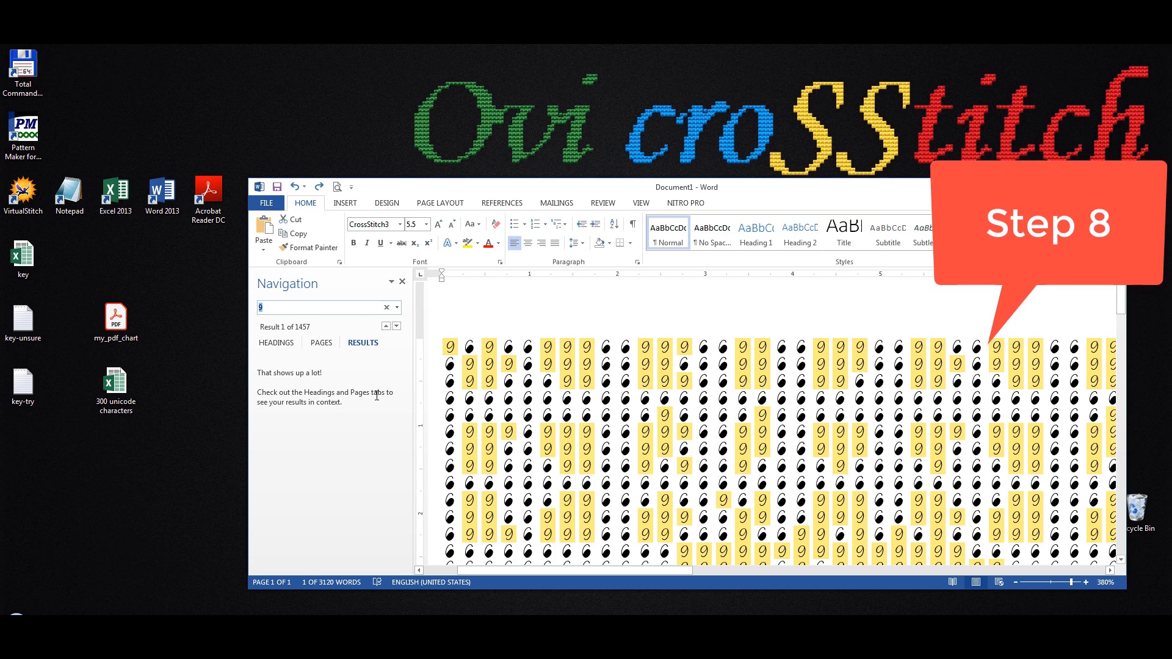
left_click(398, 307)
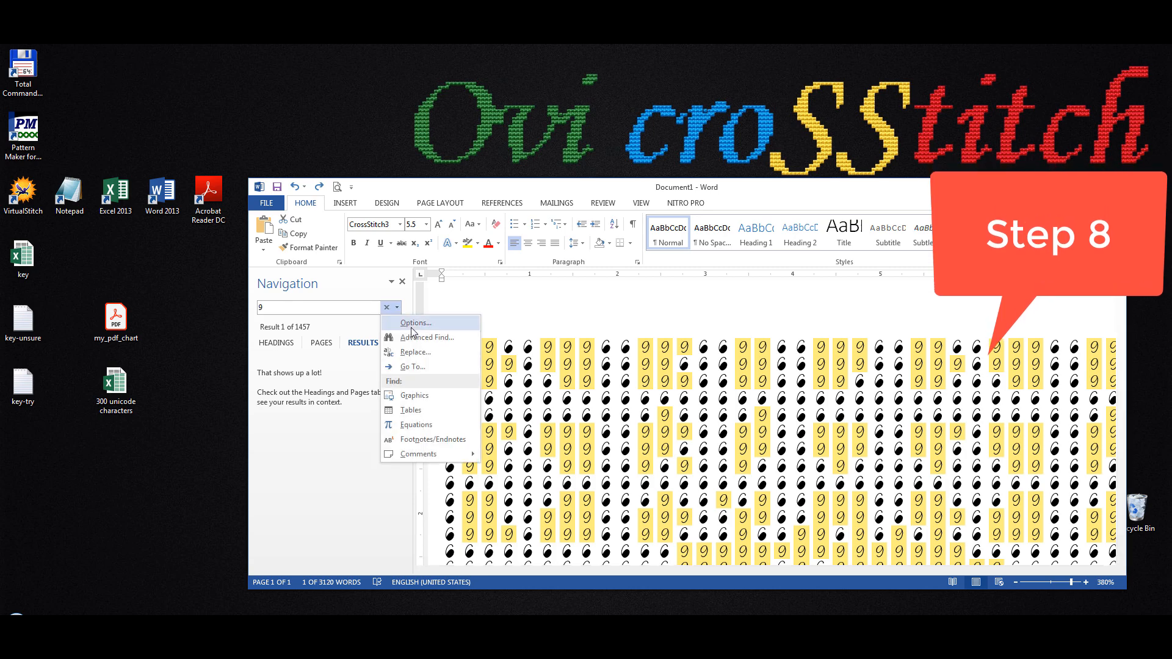
left_click(447, 356)
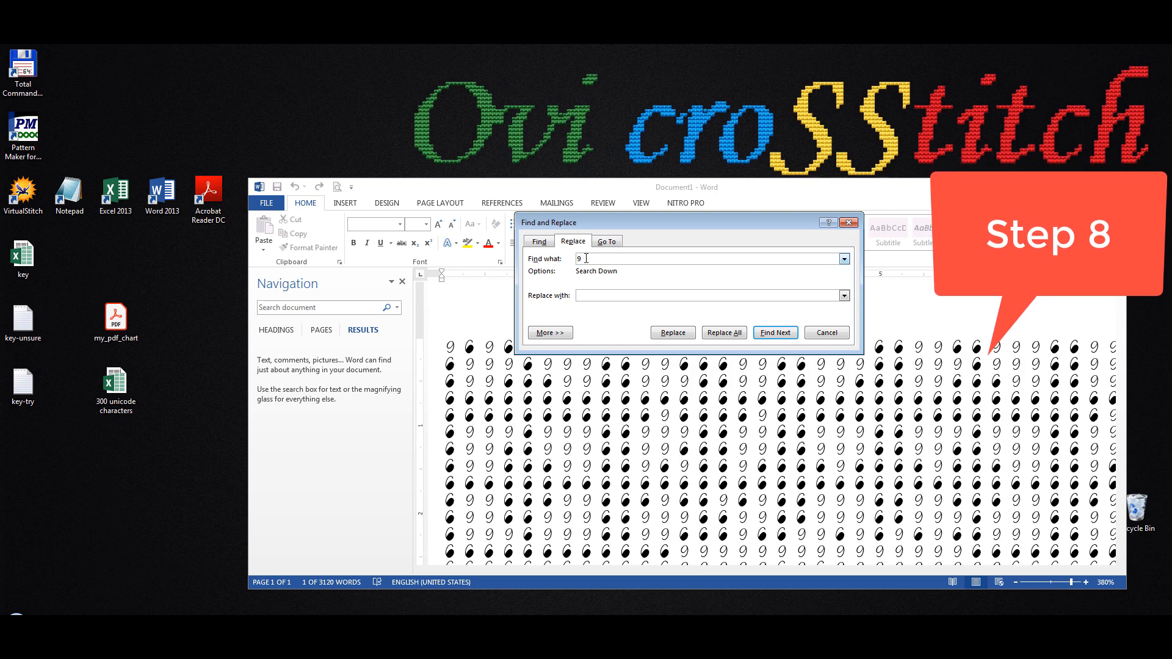
Restrict the replace search for 9 to characters formatted in the CrossStitch3 font.
left_click(562, 334)
left_click(572, 480)
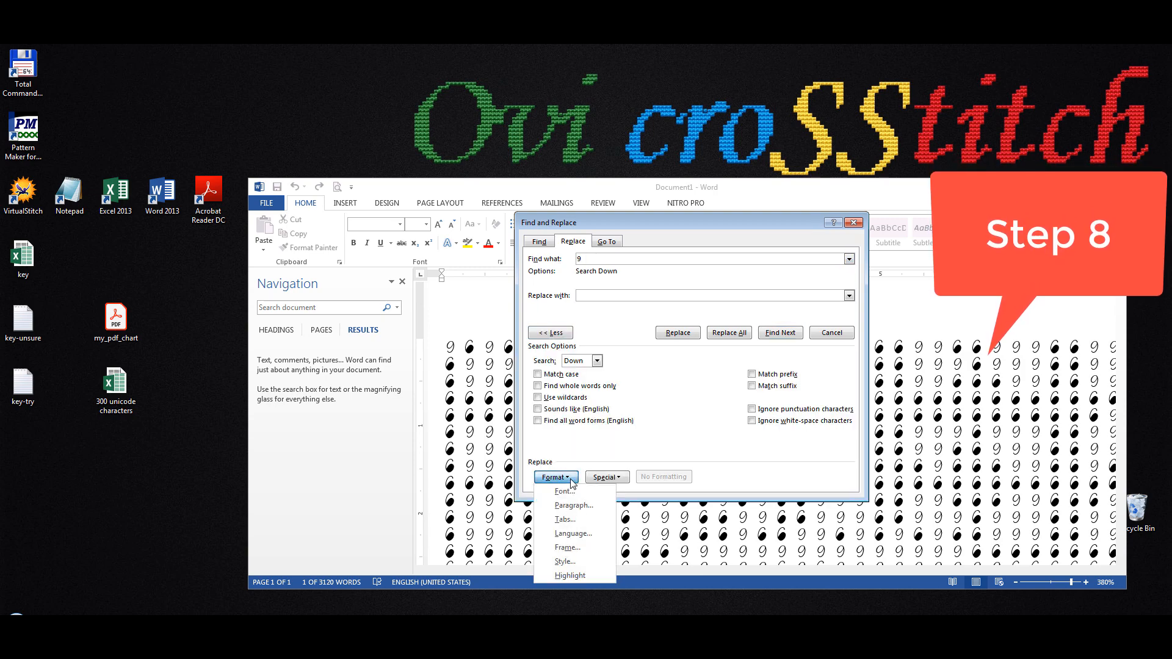
left_click(587, 494)
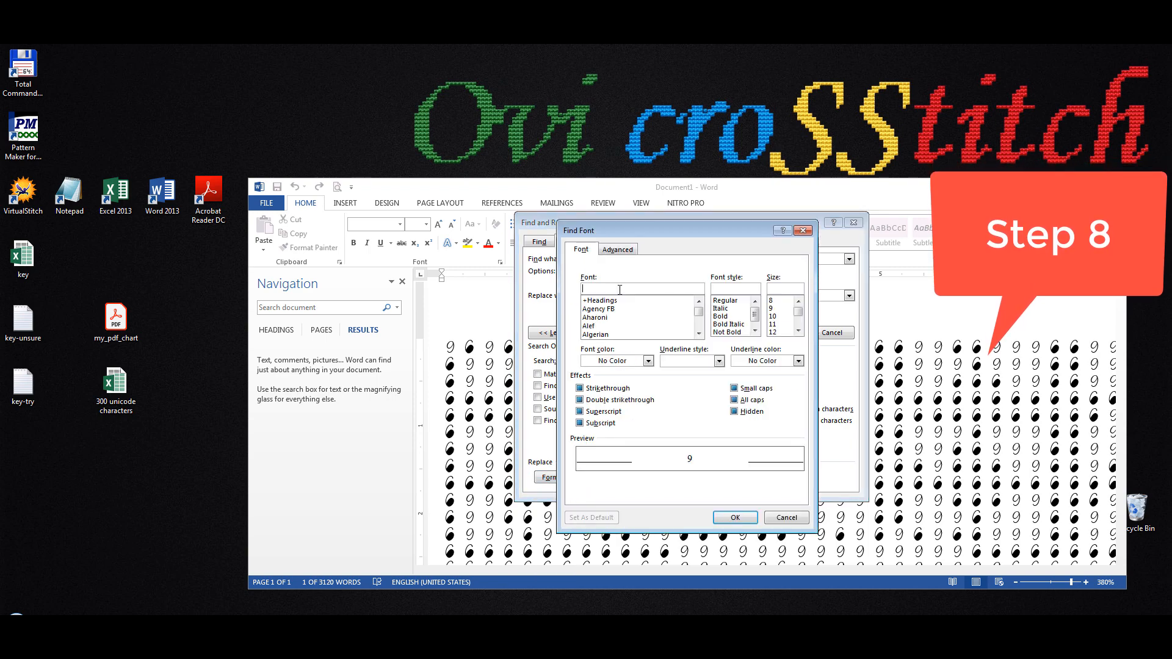
type("cro")
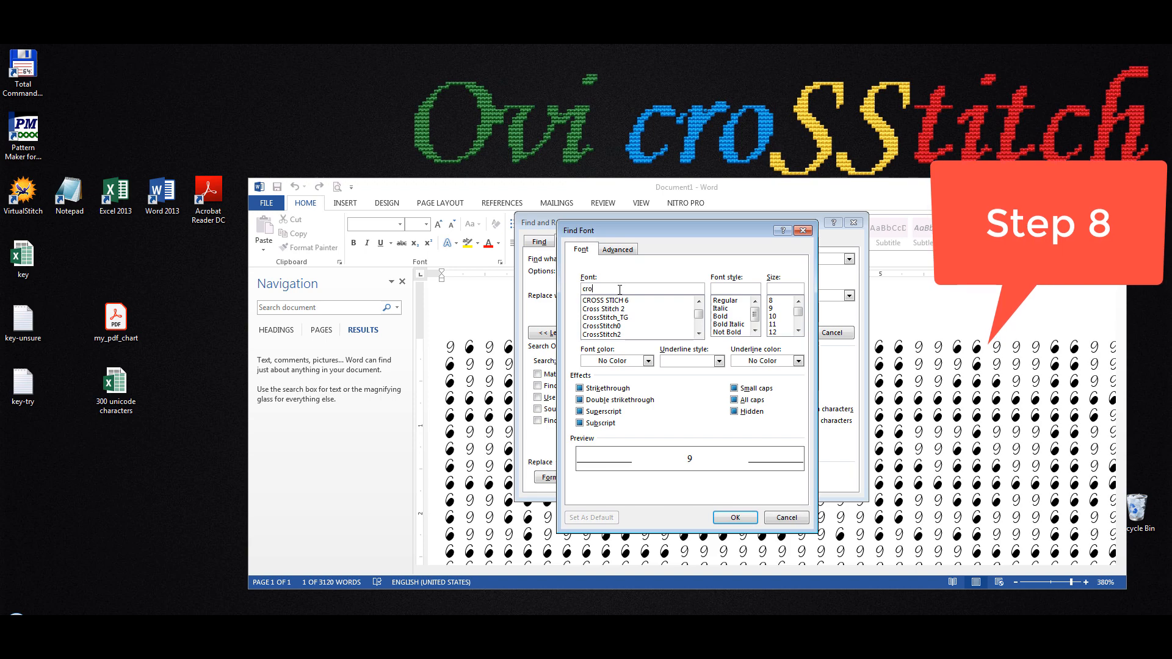
key("Down")
key("Down")
key("Down")
key("Down")
key("Down")
key("Down")
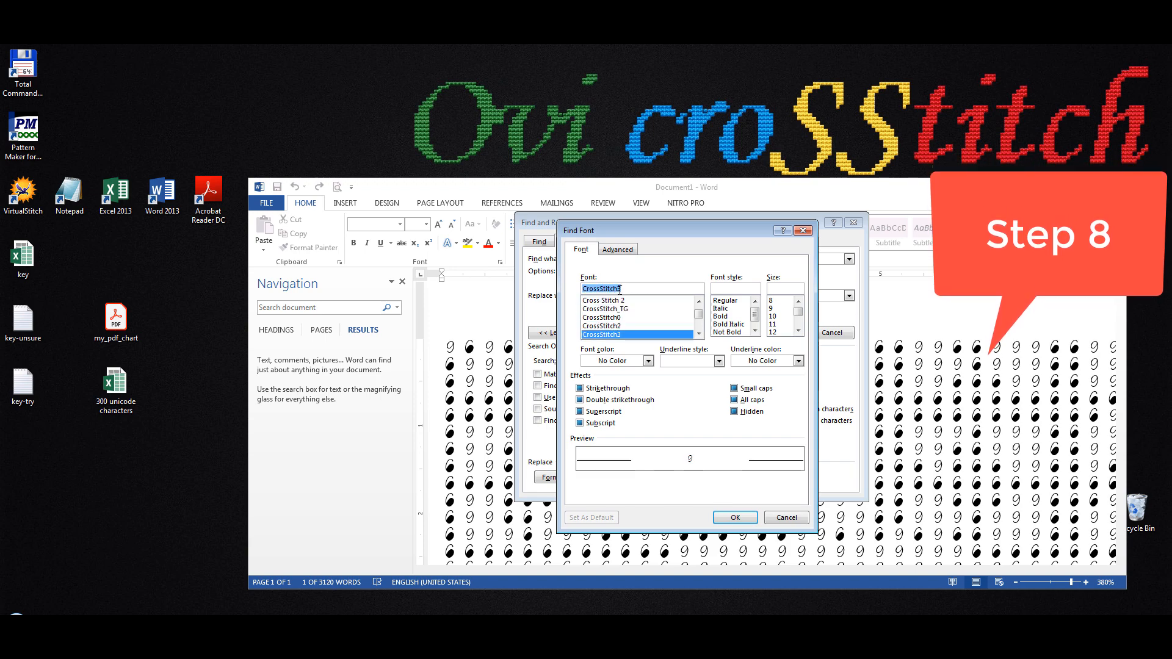
key("Up")
key("Return")
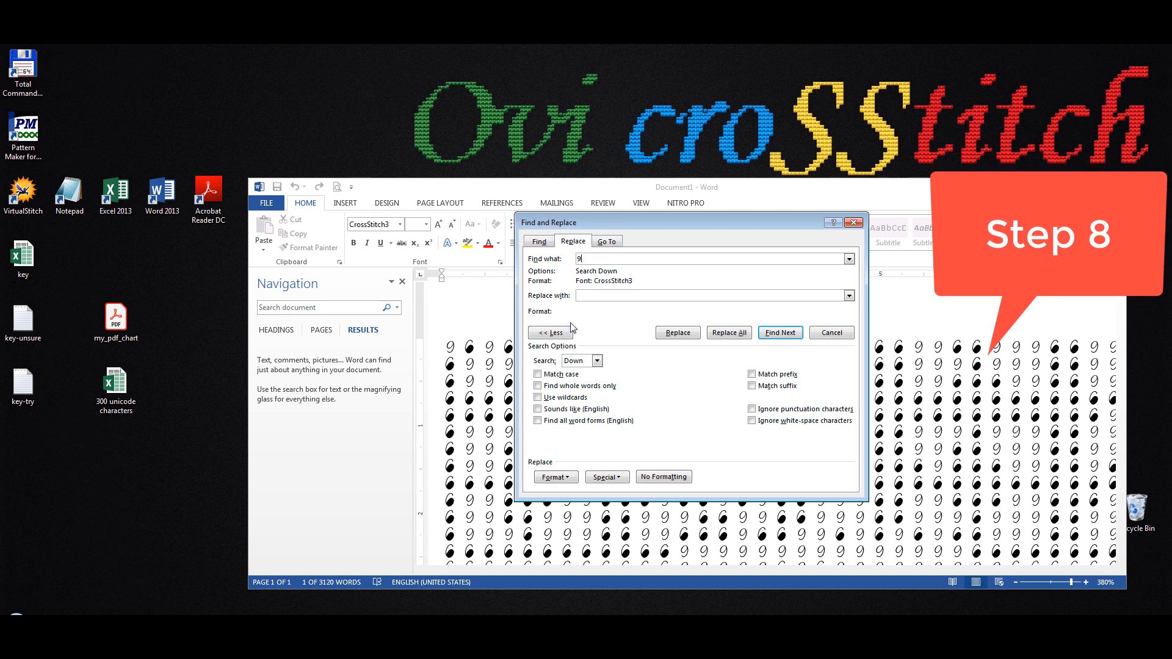
Copy the symbol for floss 310 from the key-try text file, paste it as the replacement text, and minimize the file.
left_click(589, 294)
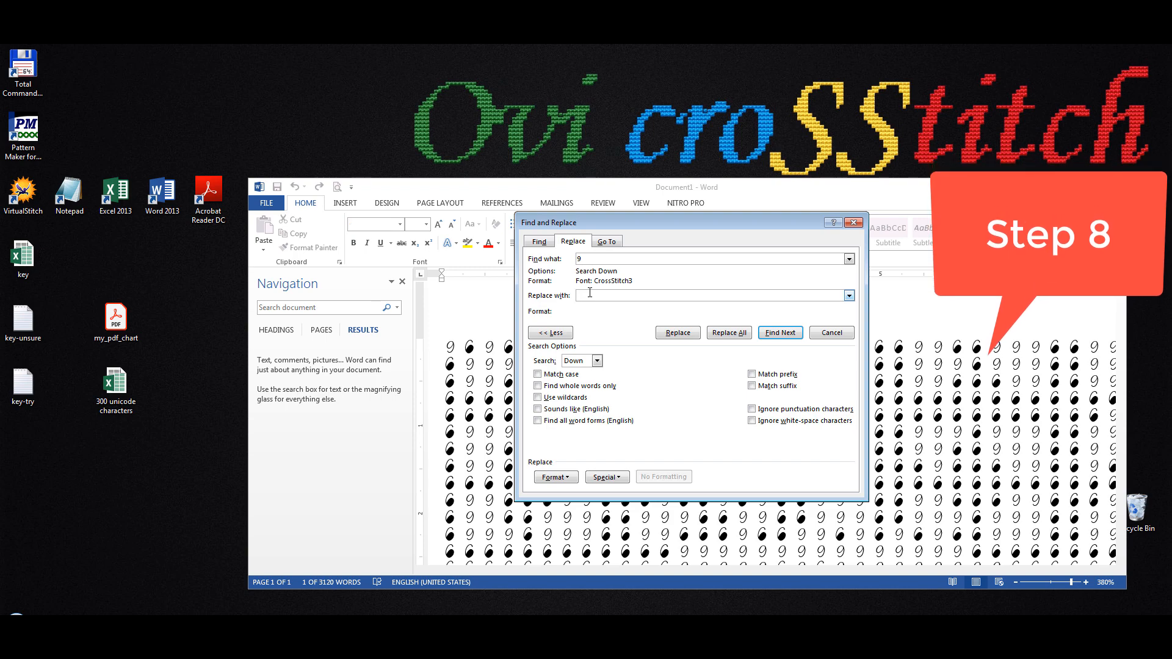
double_click(23, 385)
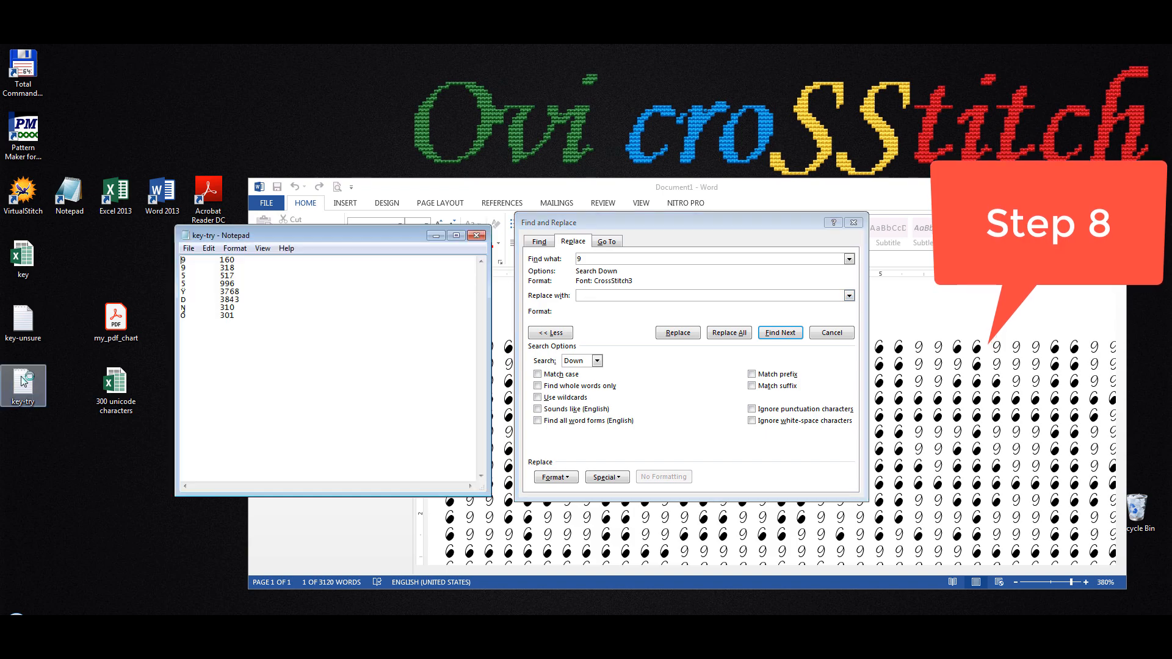
double_click(186, 309)
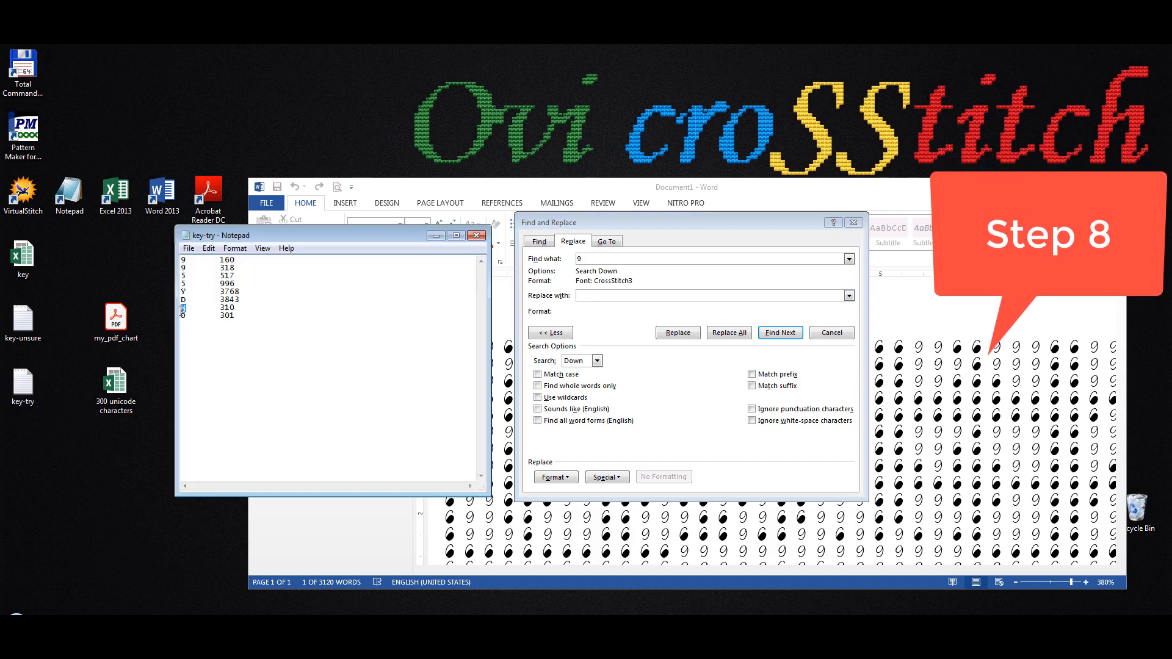
right_click(183, 309)
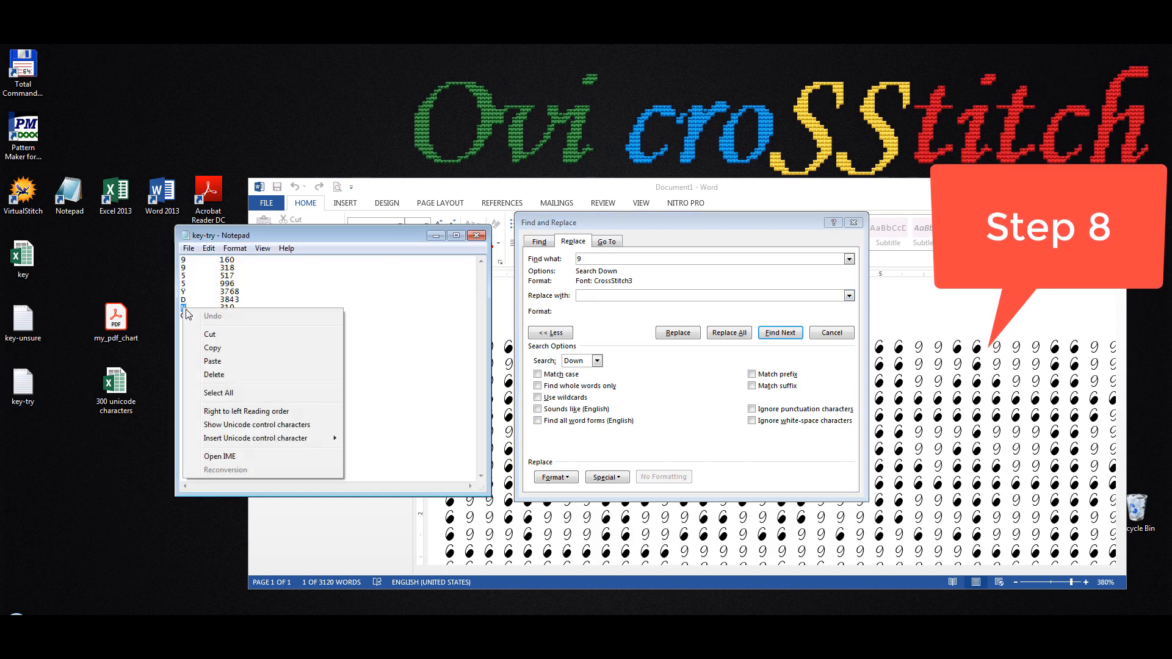
left_click(201, 346)
left_click(608, 299)
right_click(608, 299)
left_click(635, 335)
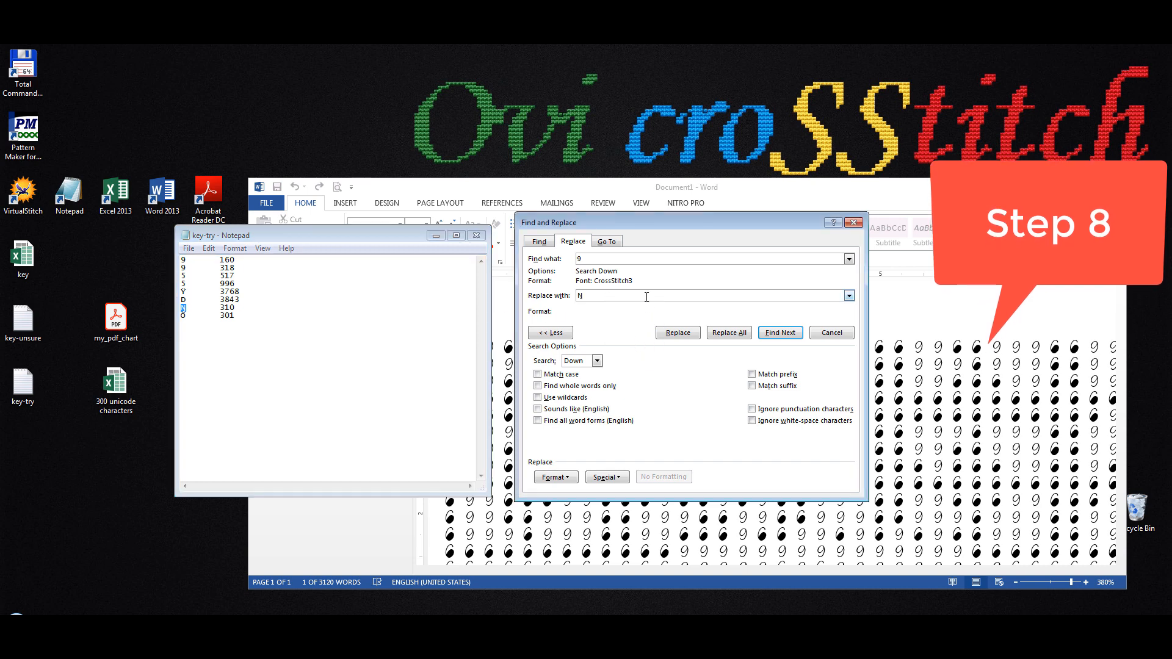
left_click(438, 236)
Turn on case matching, replace all CrossStitch3 9 symbols with Ŋ throughout the document, and close the Find and Replace dialog.
left_click(541, 375)
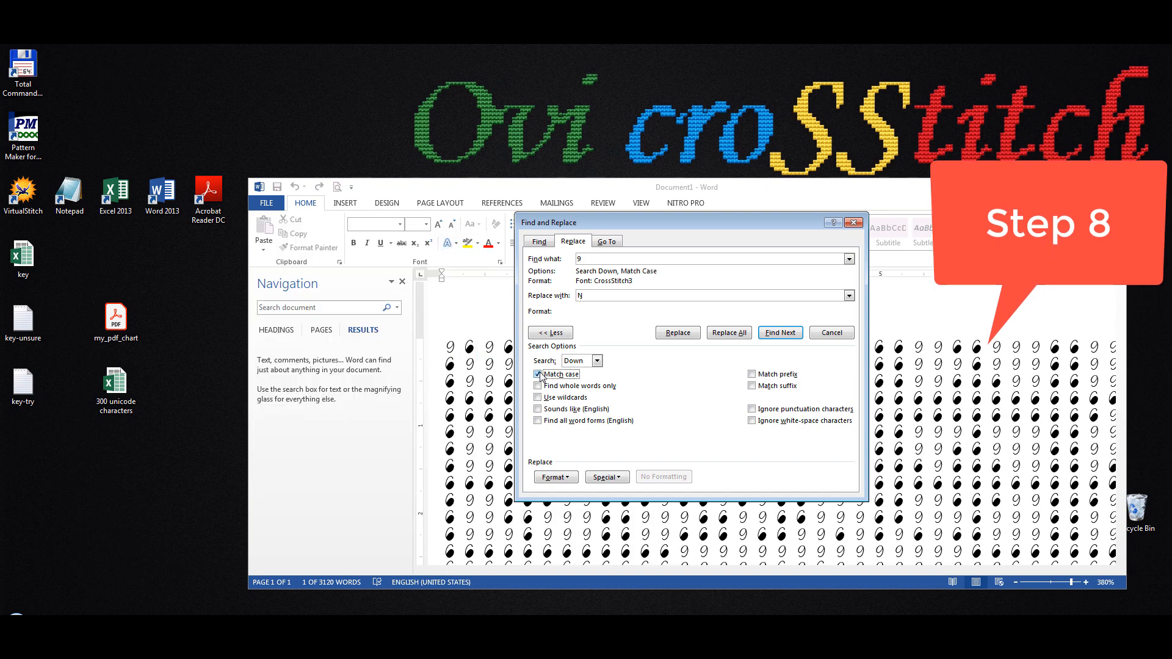
left_click(730, 333)
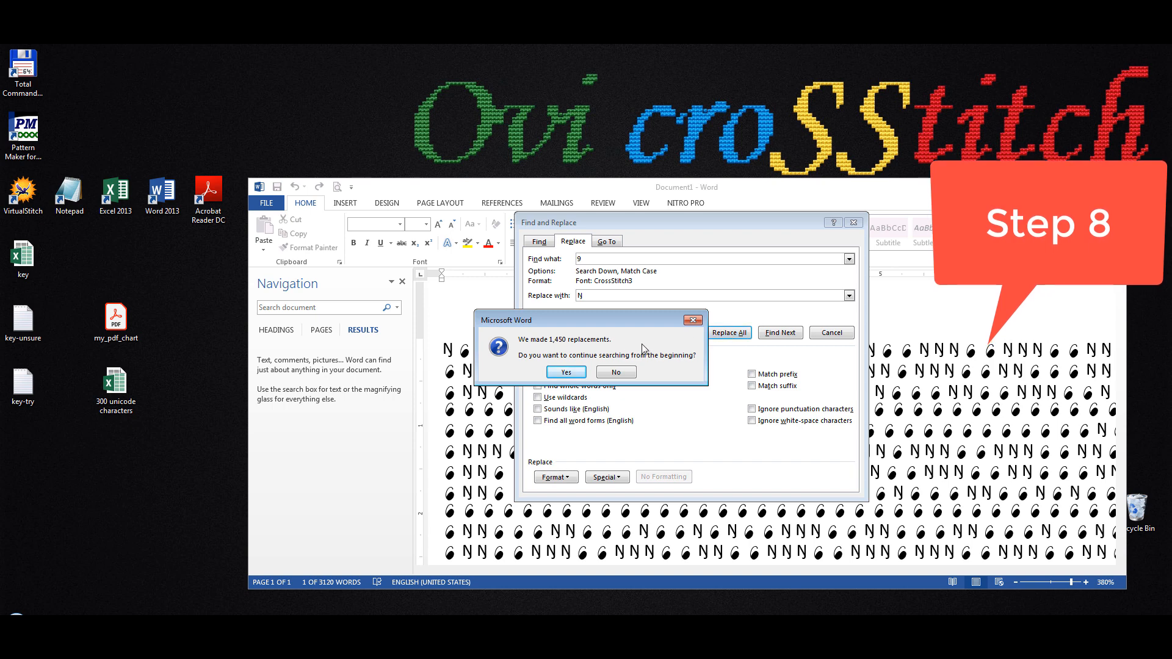
left_click(580, 372)
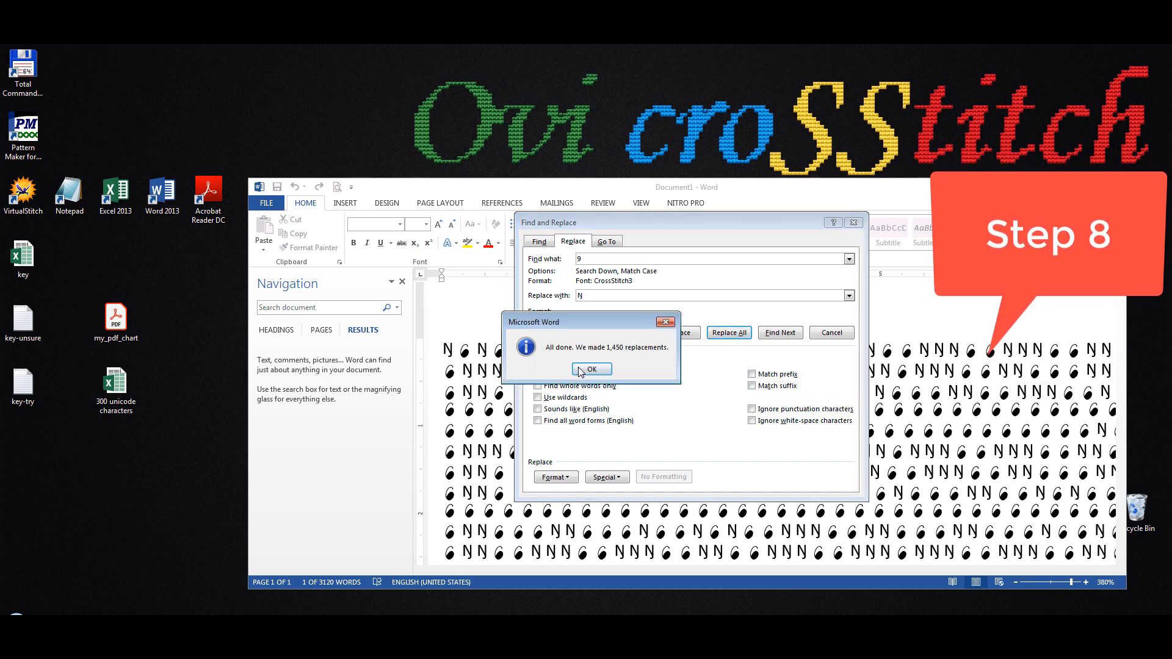
left_click(601, 373)
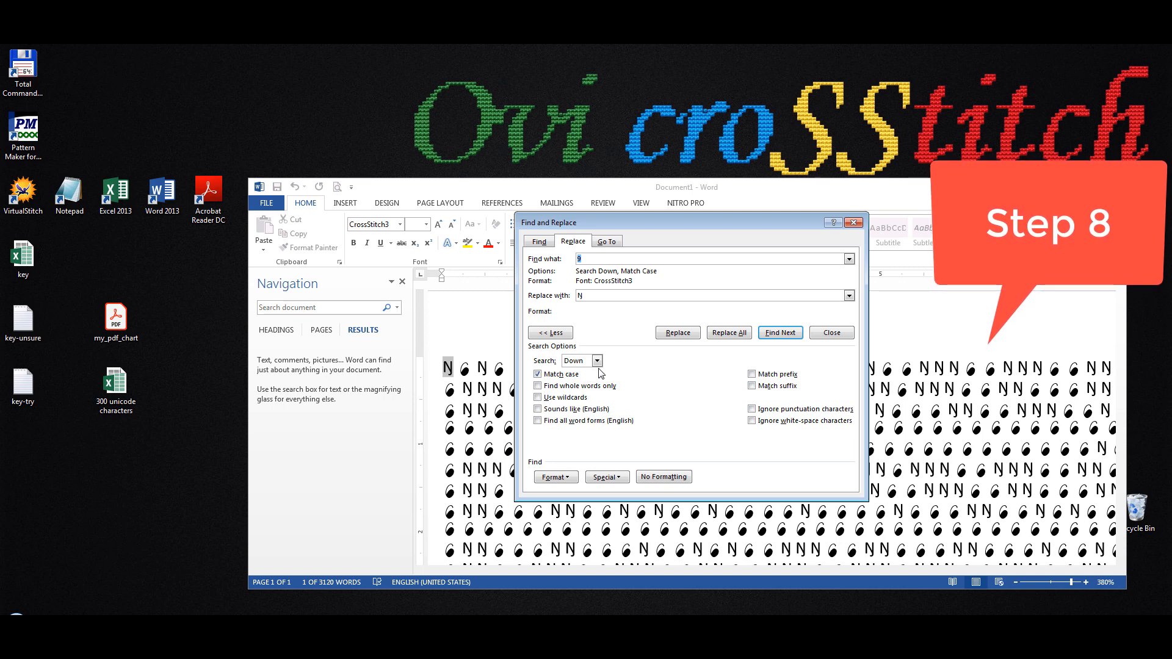
left_click(502, 492)
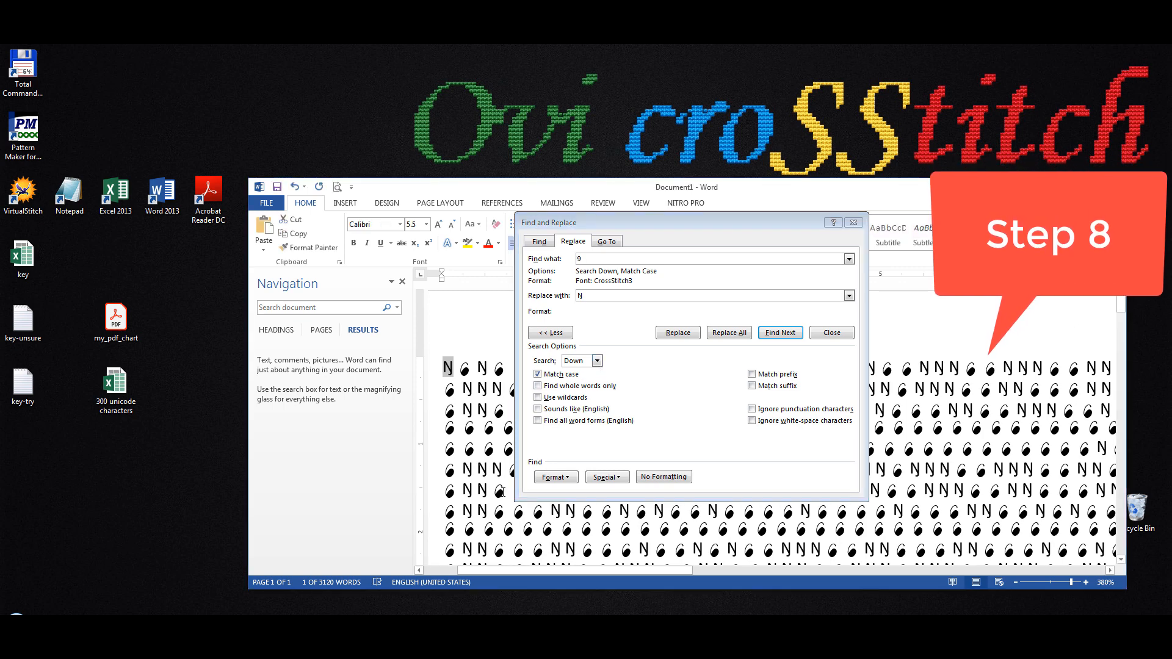
left_click(853, 223)
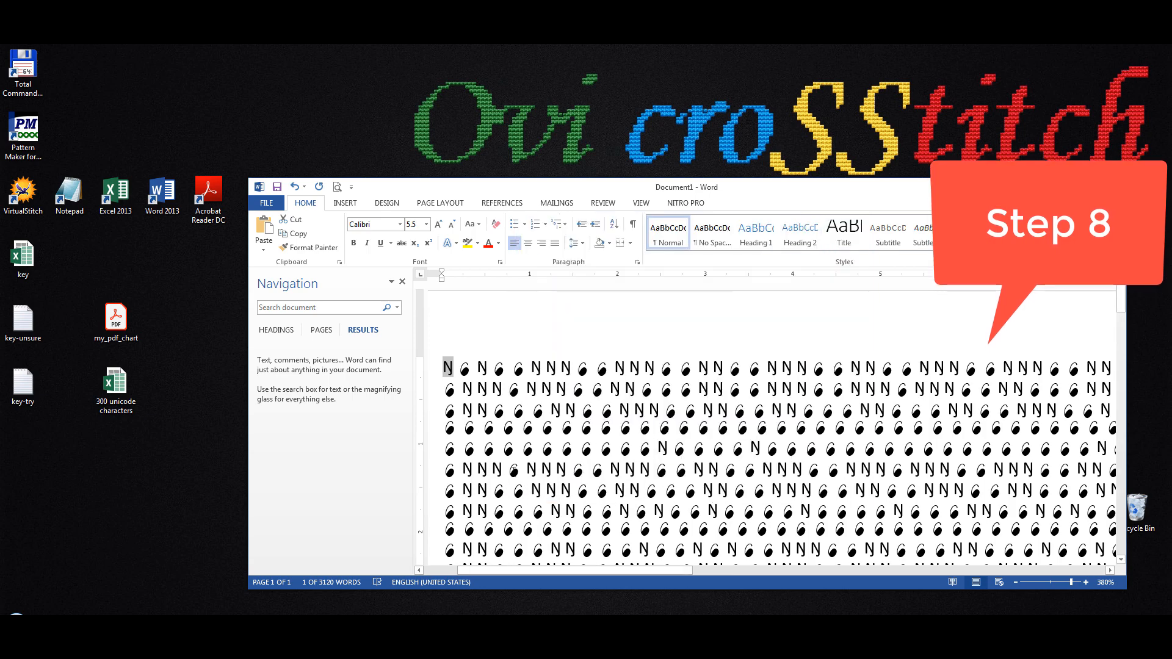
Check the font of the black teardrop symbol in the chart and copy one of these symbols from the seventh row.
double_click(514, 470)
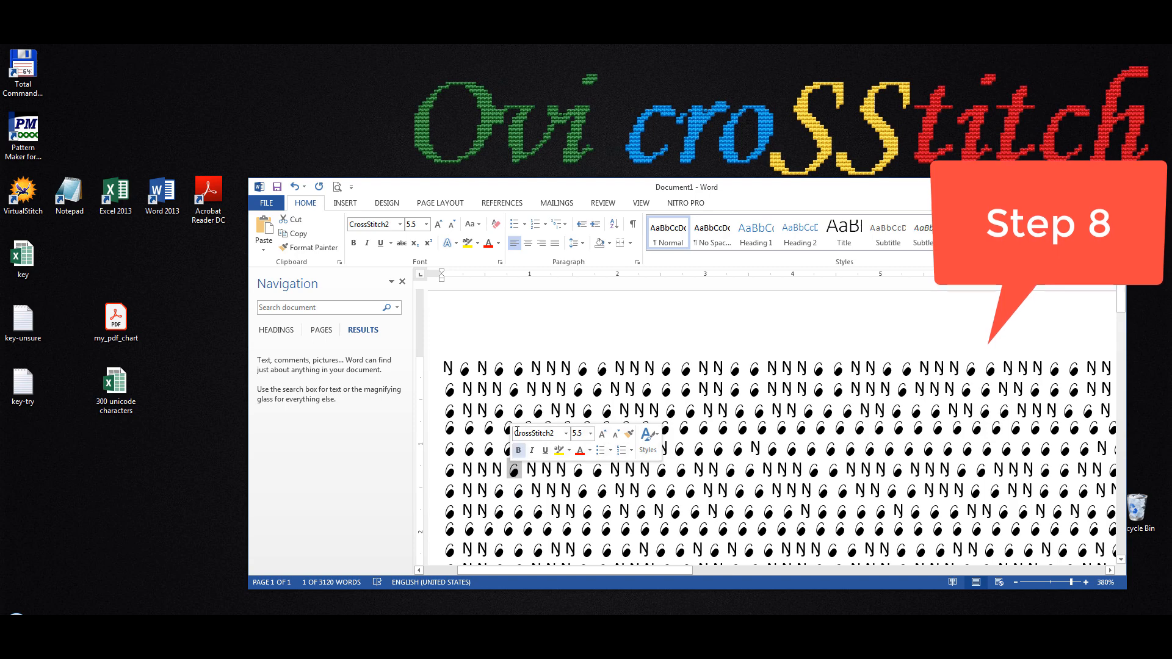
left_click(504, 492)
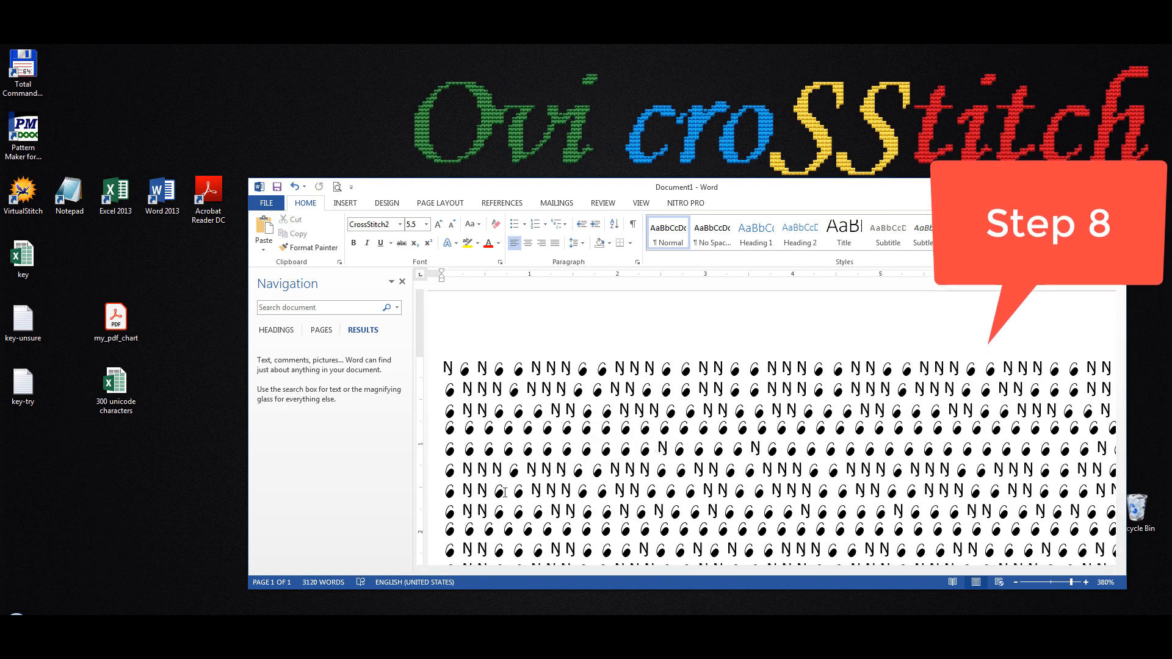
left_click_drag(504, 492, 493, 492)
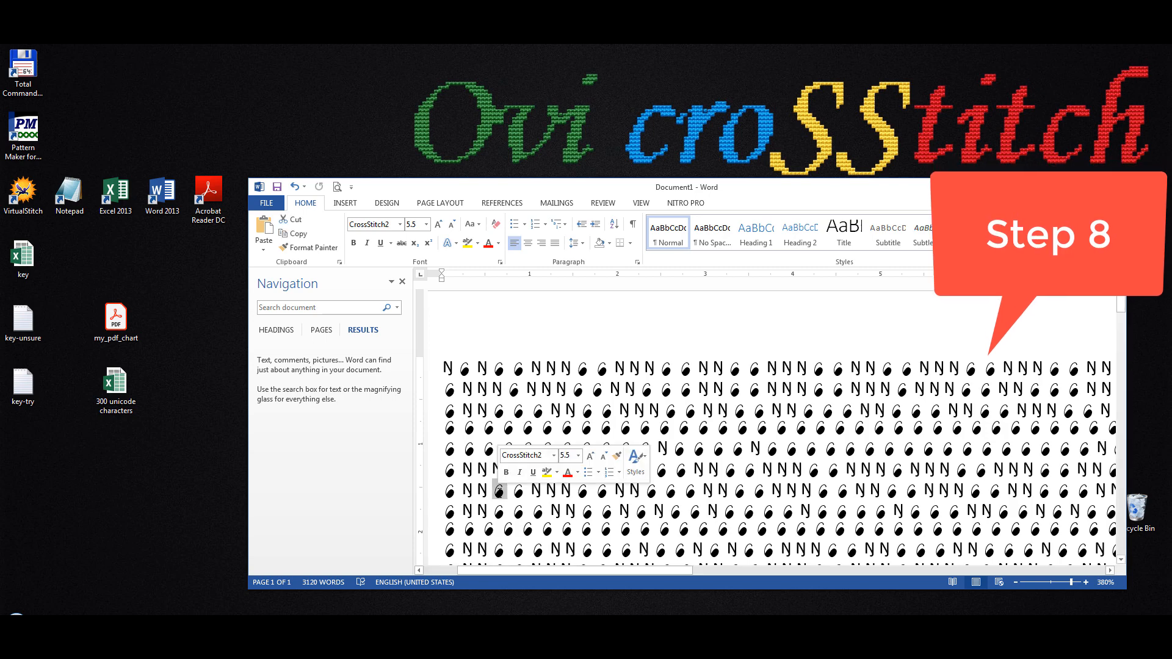
right_click(499, 492)
left_click(533, 329)
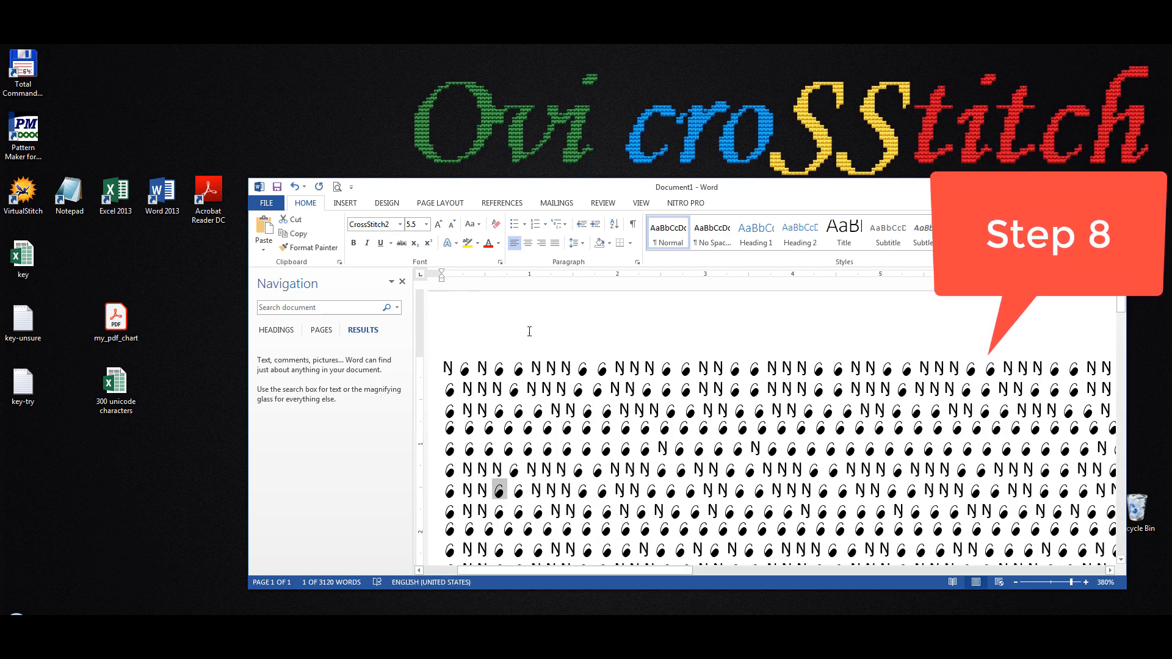
Set up a replace search for the character 5 restricted to the CrossStitch2 font.
left_click(397, 310)
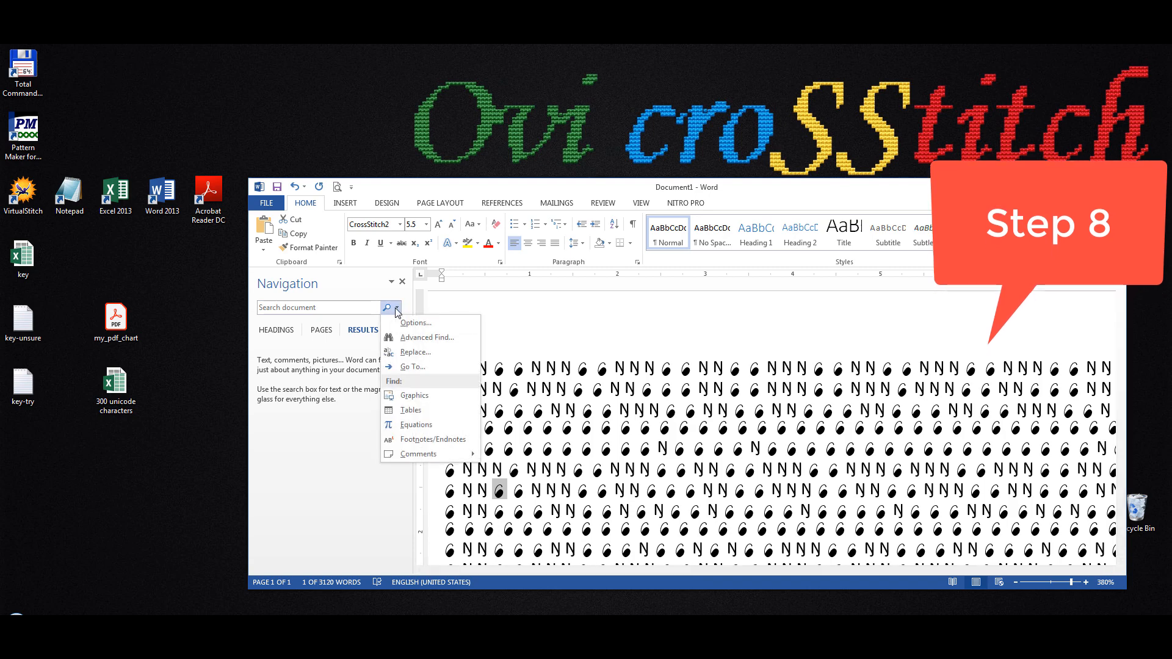
left_click(430, 357)
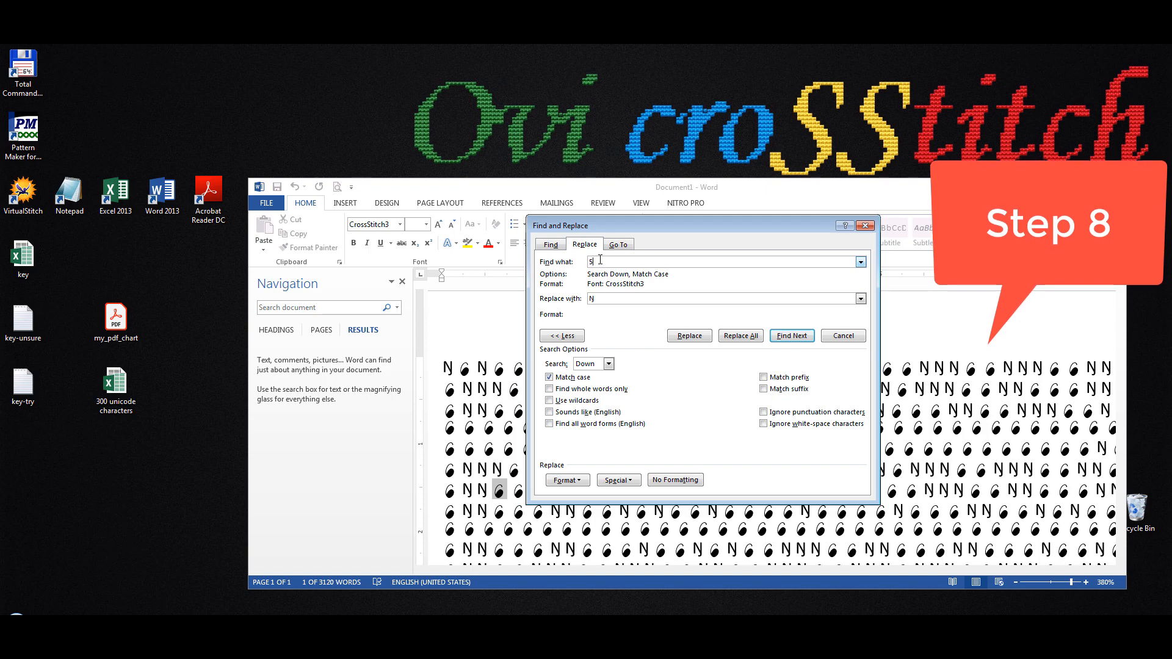
left_click(581, 481)
left_click(575, 495)
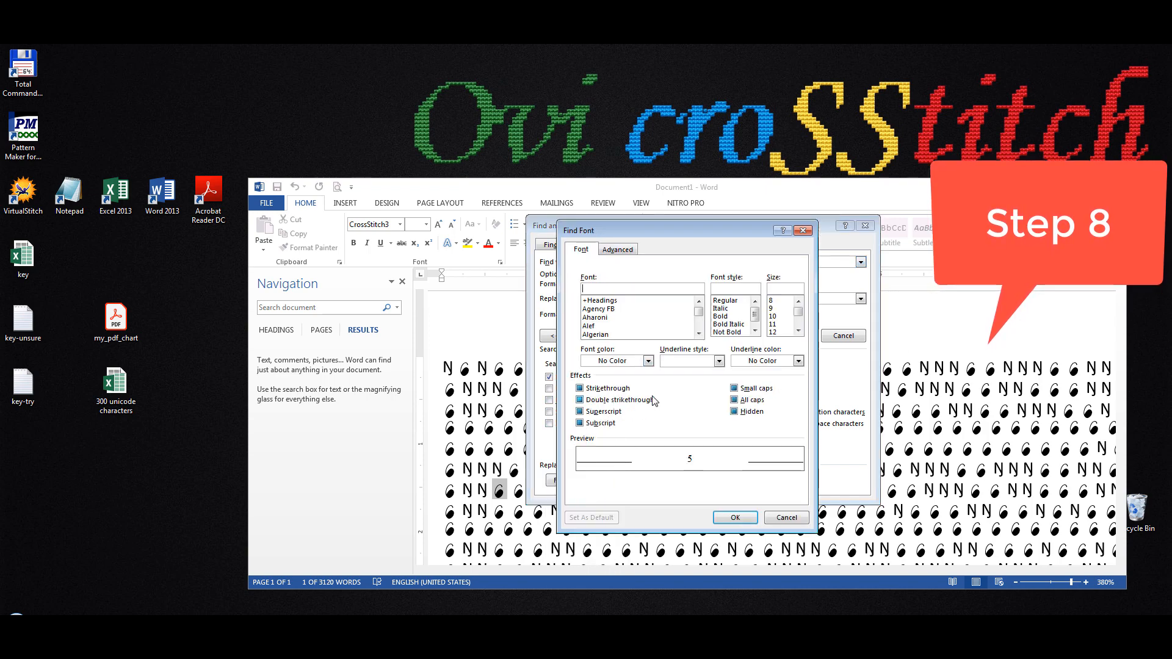
type("cro")
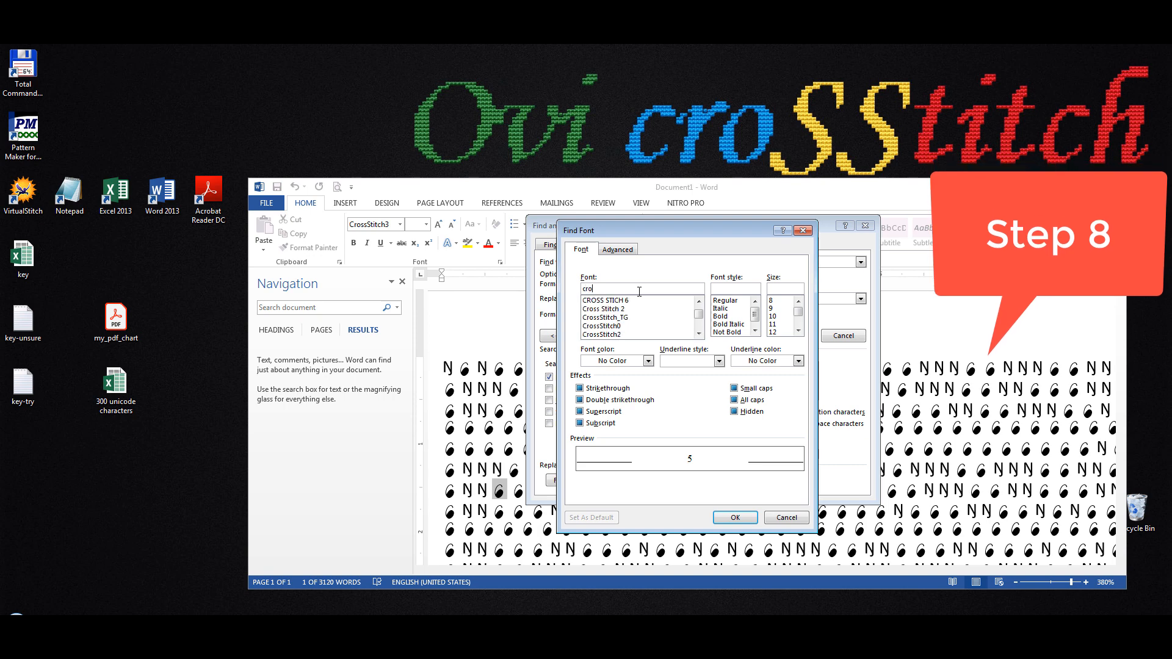
type("s")
left_click(610, 335)
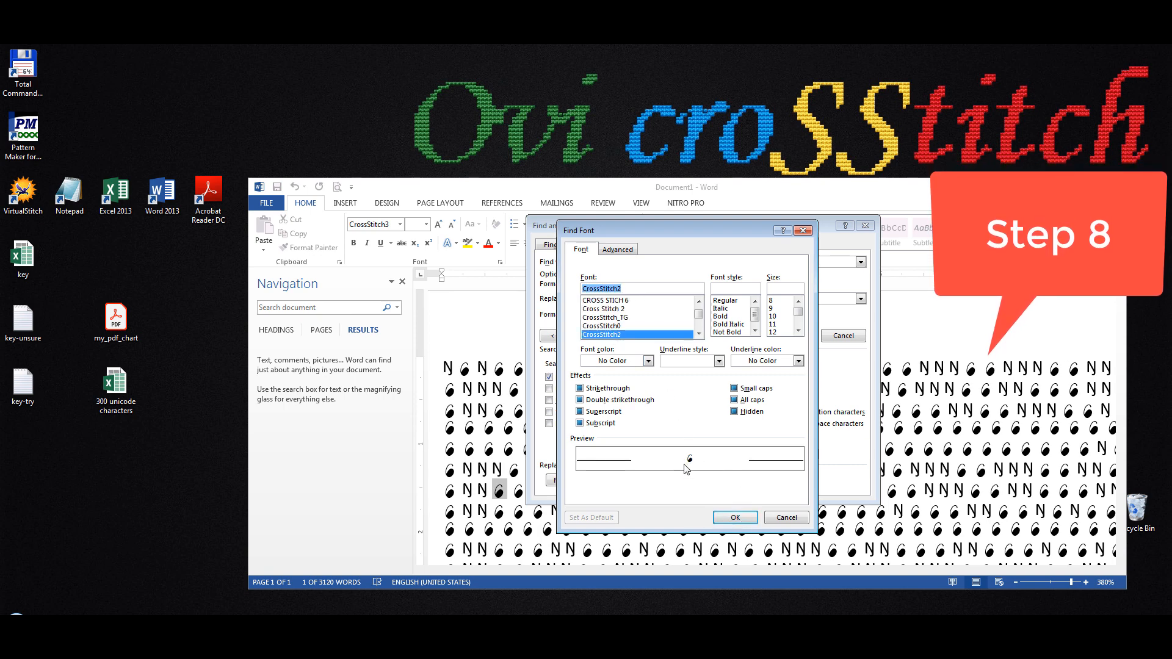
left_click(742, 518)
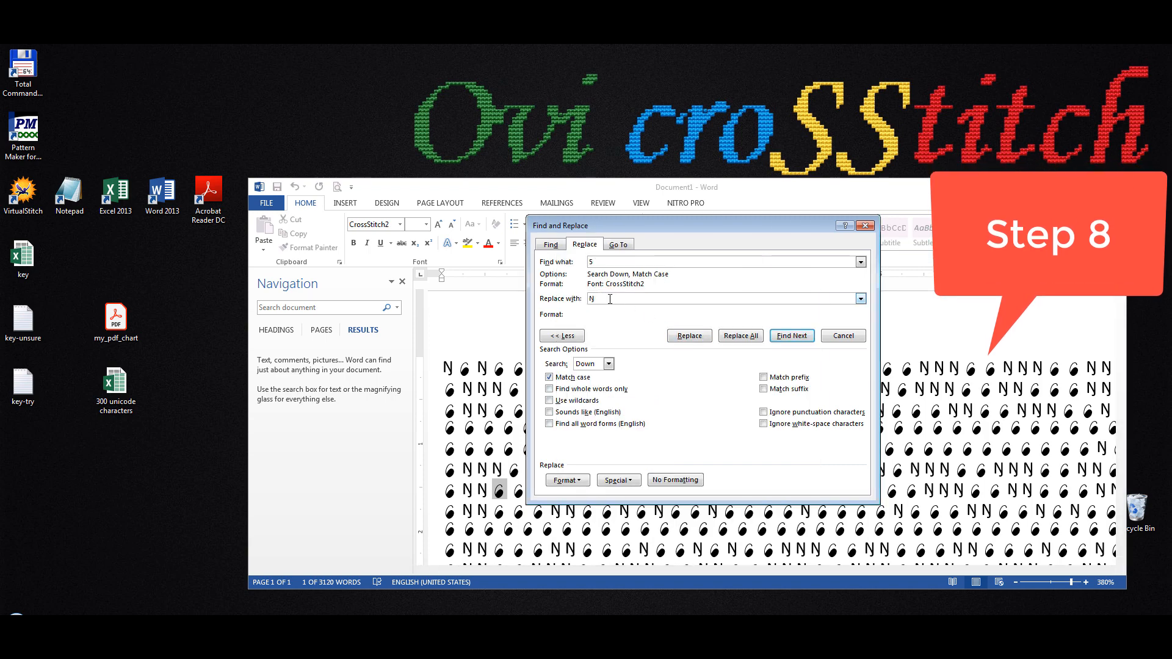
Copy the teardrop symbol's unique replacement Ő from the key-try text file and paste it as the replacement text.
double_click(27, 389)
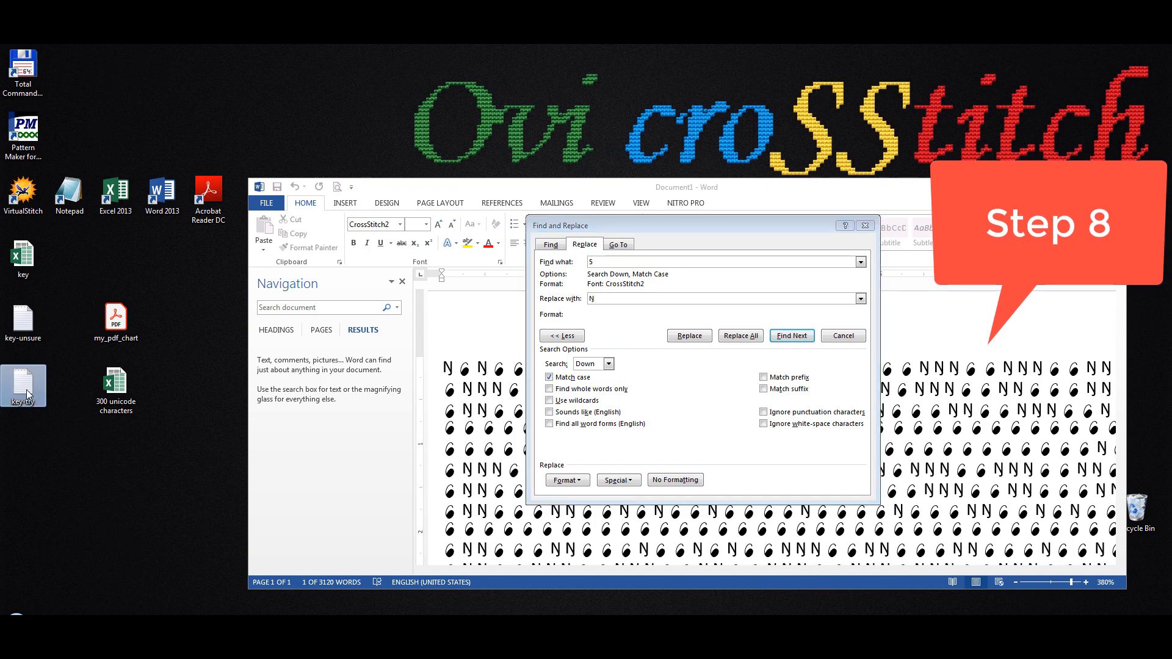
left_click_drag(181, 315, 186, 315)
key("ctrl+c")
left_click(475, 237)
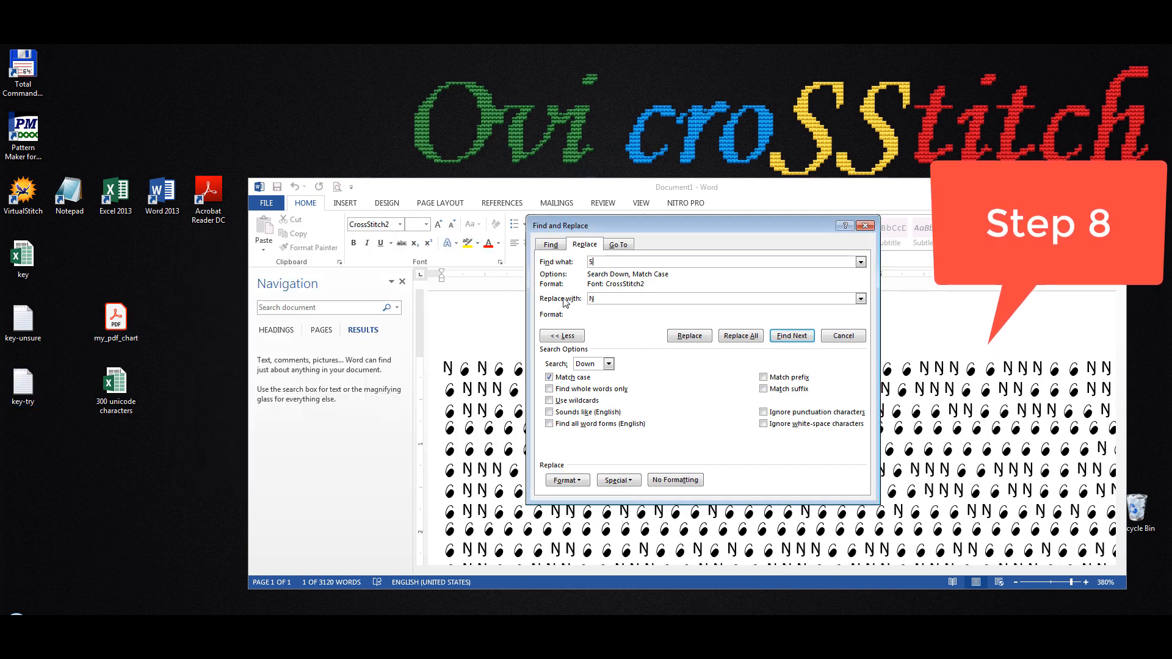
key("ctrl+v")
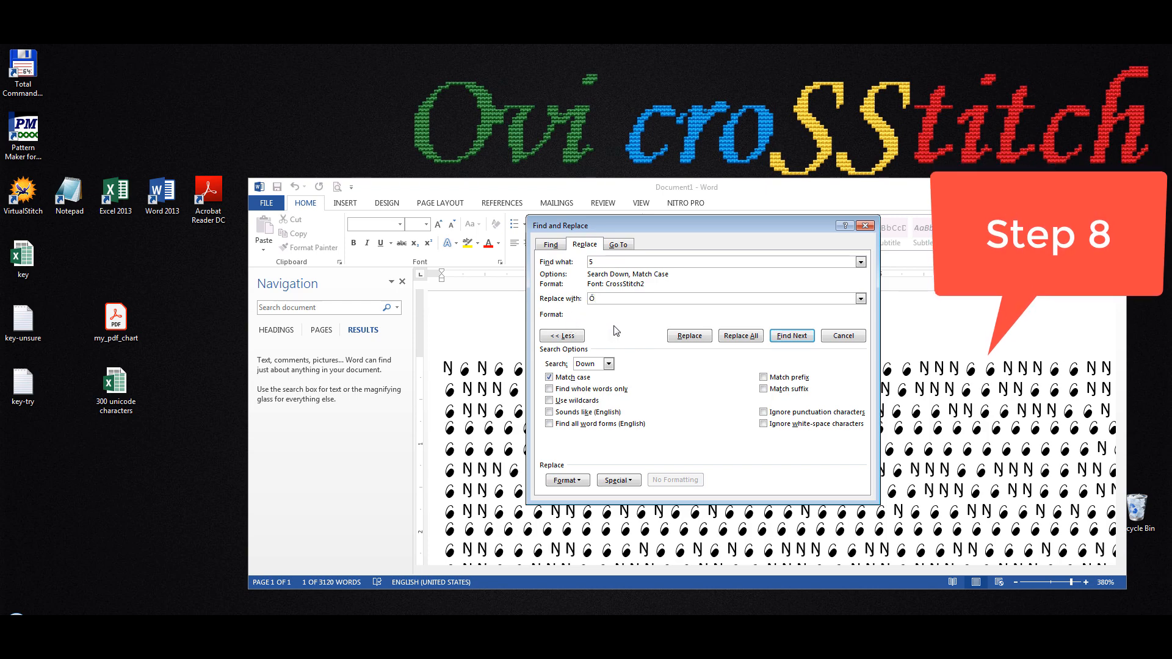
Replace all CrossStitch2 5 symbols with Ő throughout the document and close the Find and Replace dialog.
left_click(751, 340)
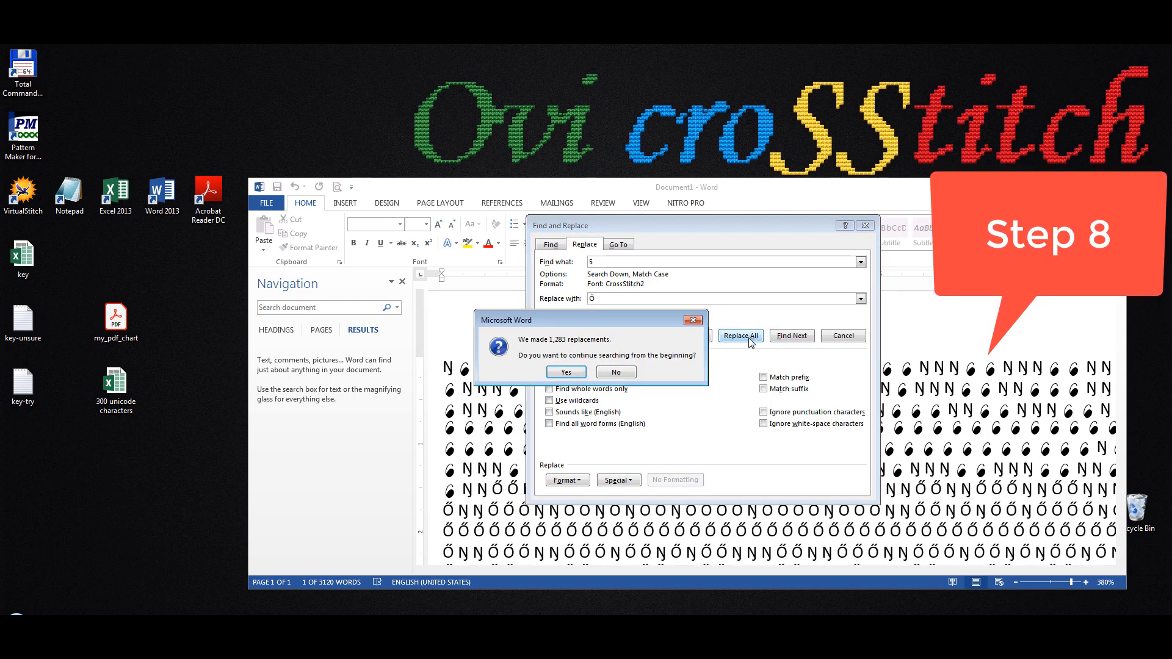
left_click(571, 374)
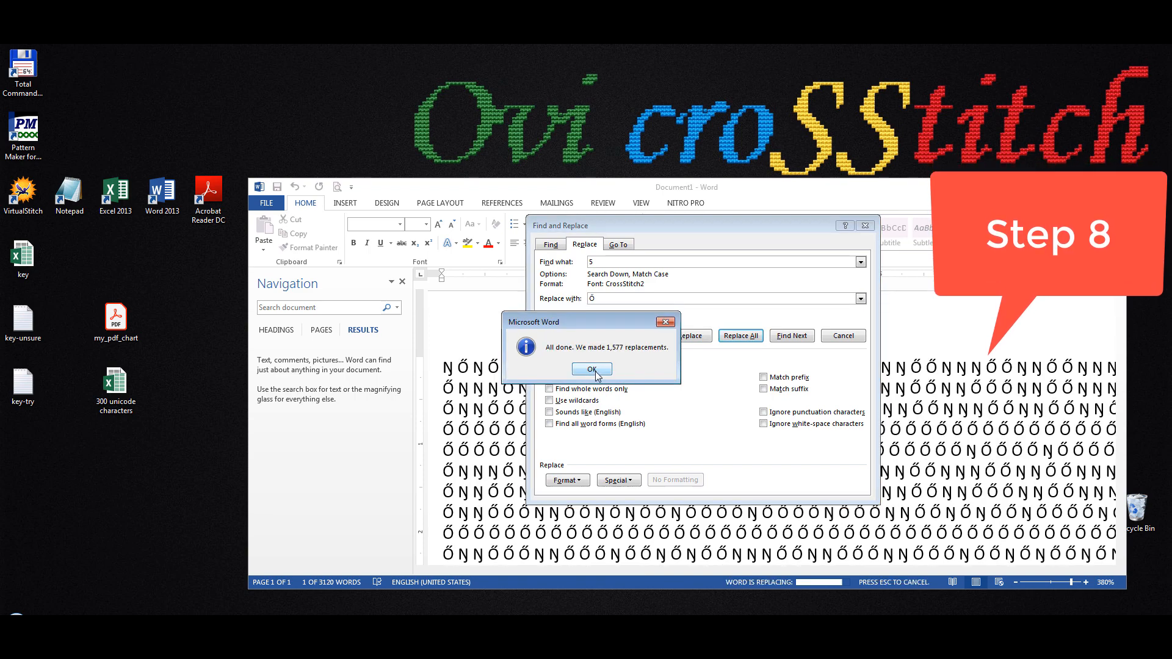
left_click(592, 370)
left_click(837, 337)
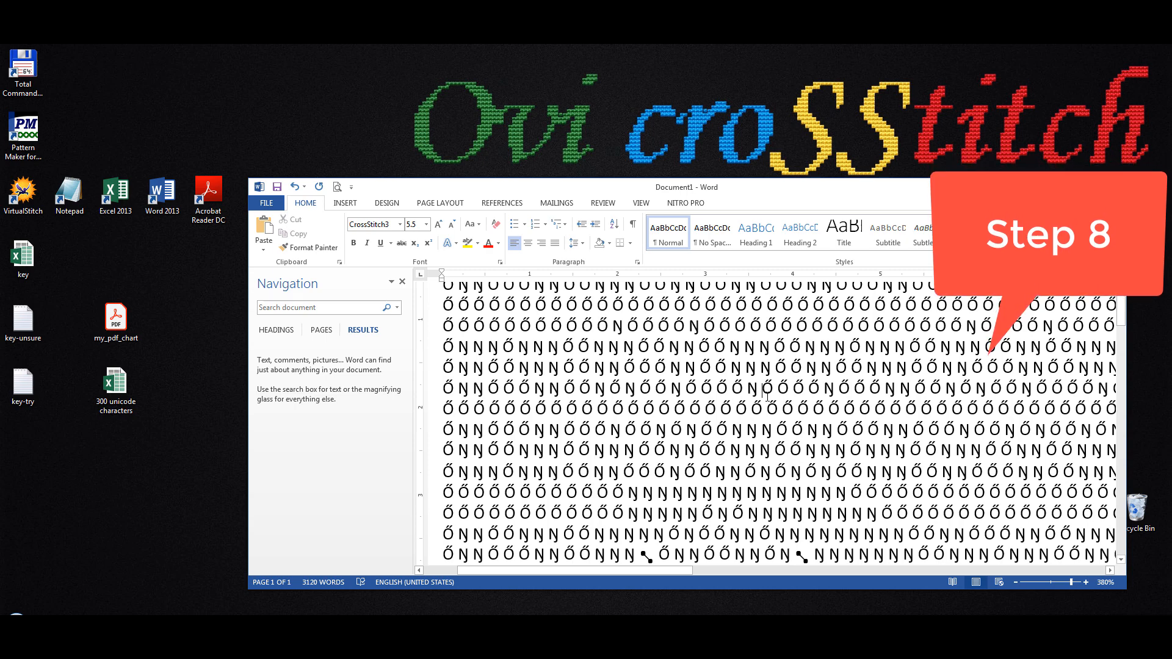
Select the entire converted chart in the Word document and copy it.
scroll(768, 397, "up", 3)
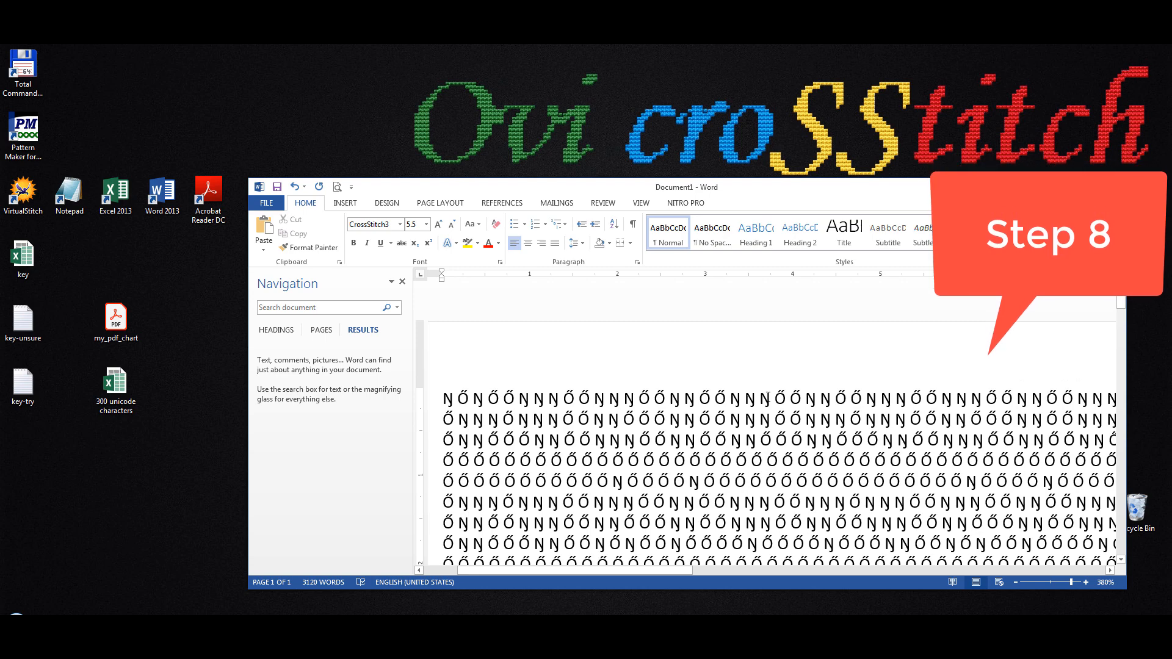
key("ctrl+a")
right_click(761, 405)
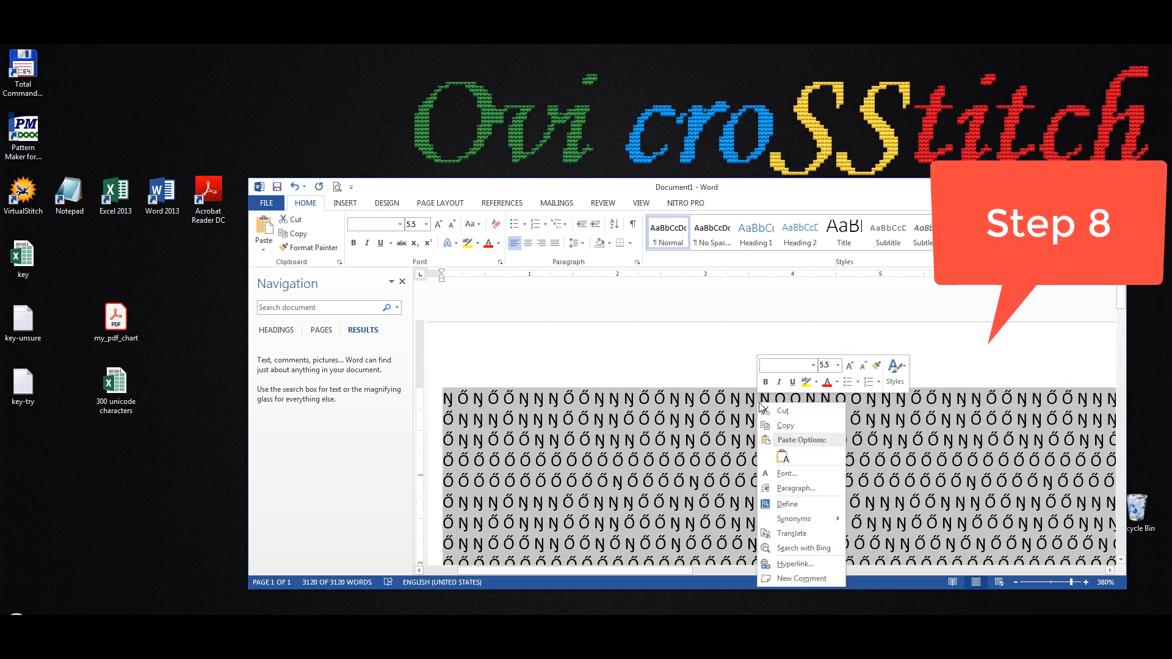
left_click(797, 423)
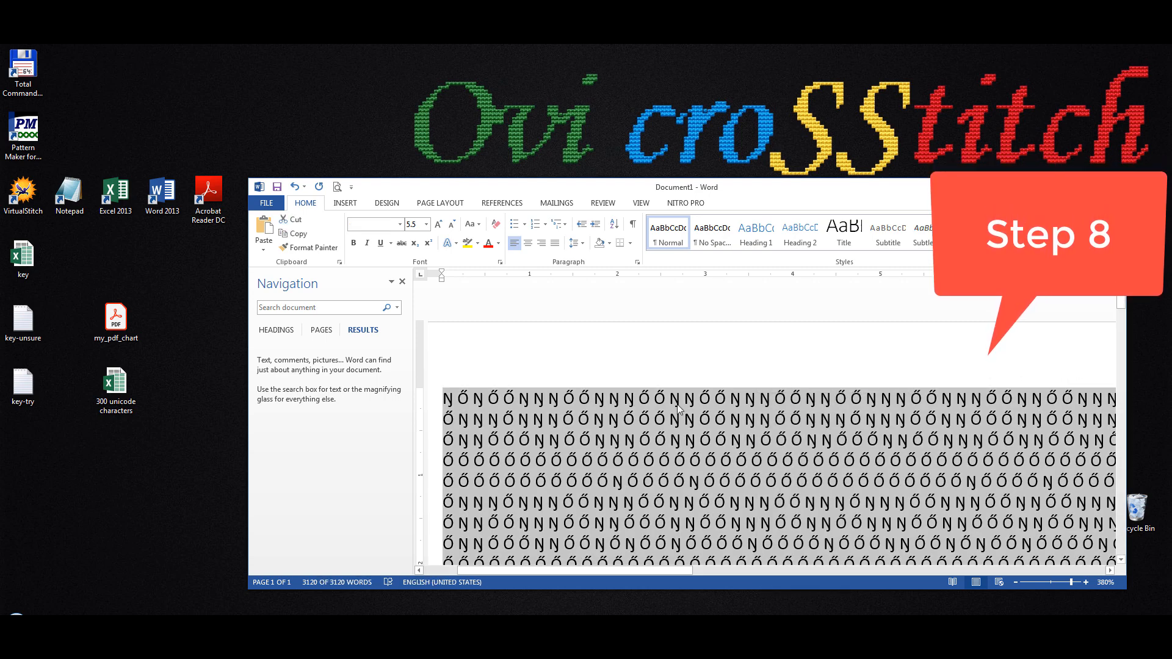
Open a blank Notepad file, paste the copied chart into it, and enlarge the window to show full chart rows.
left_click(74, 204)
double_click(74, 204)
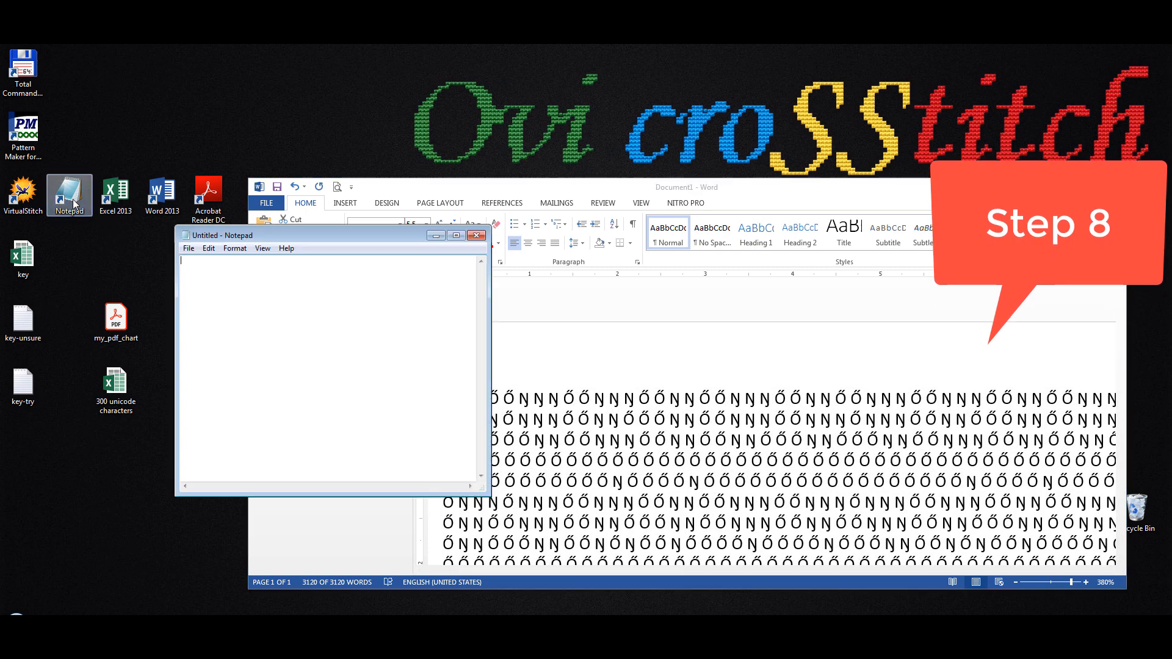
left_click_drag(312, 233, 369, 177)
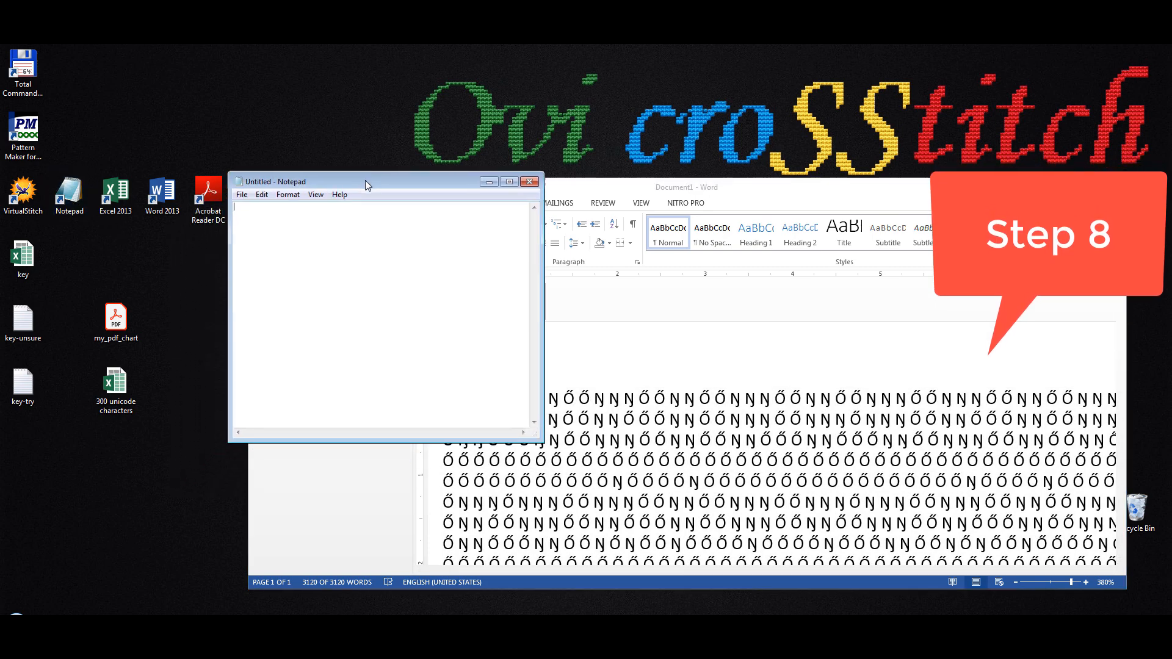
left_click(261, 194)
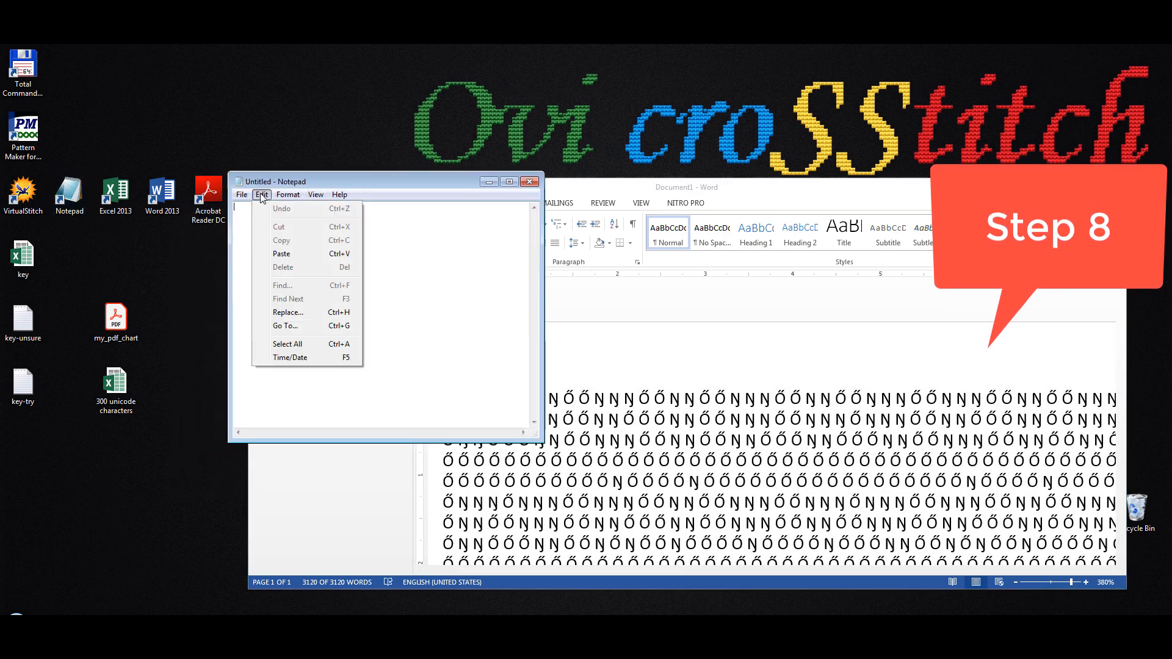
left_click(281, 253)
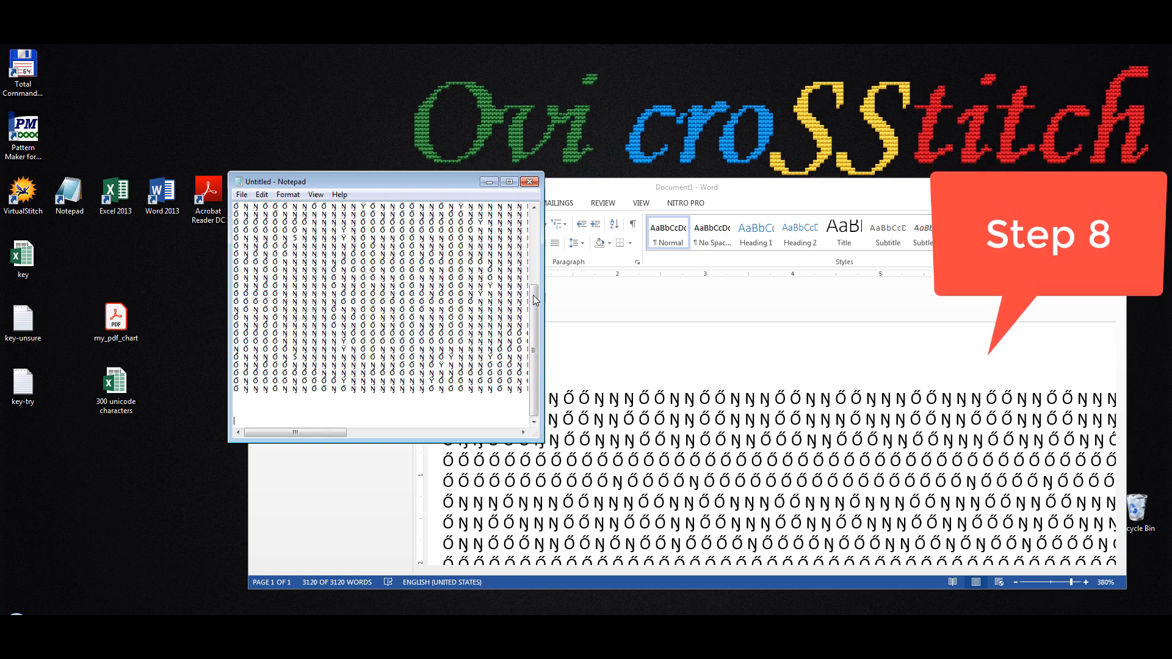
left_click_drag(541, 441, 1092, 524)
Save the pasted chart on the Desktop as a text file named chart_unique with a Unicode-capable encoding.
left_click(243, 196)
left_click(308, 256)
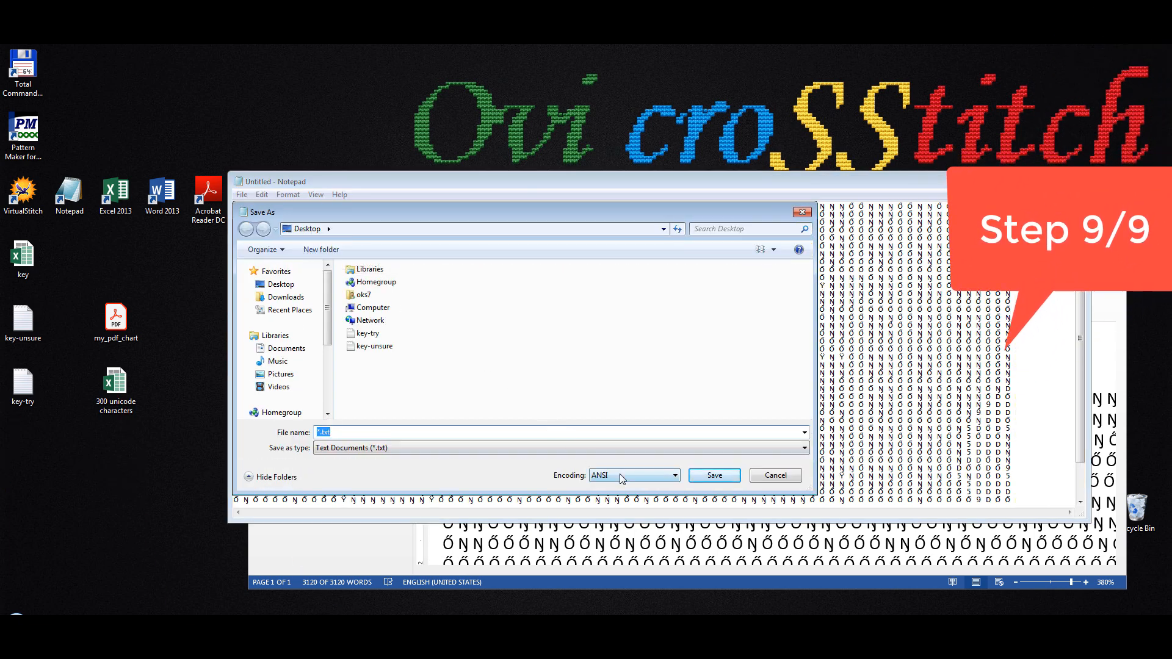
left_click(620, 477)
left_click(622, 497)
double_click(324, 431)
type("chart_unique")
left_click(713, 477)
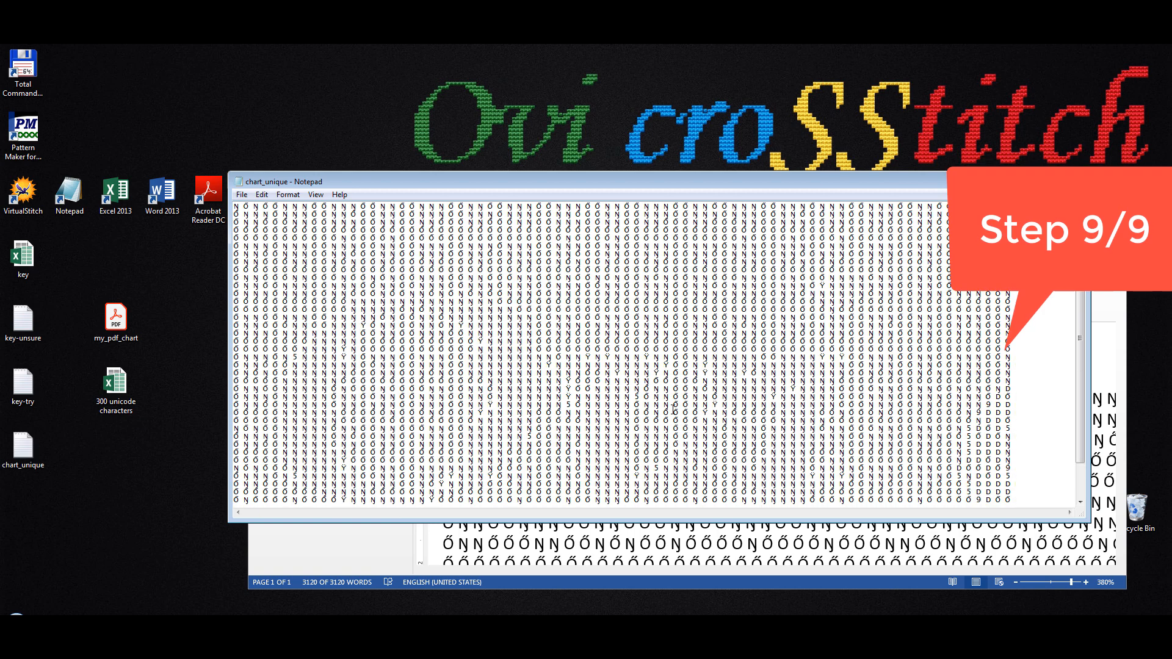
Append four more copies of the chart below the original in chart_unique, adding a line break between pastes.
key("ctrl+a")
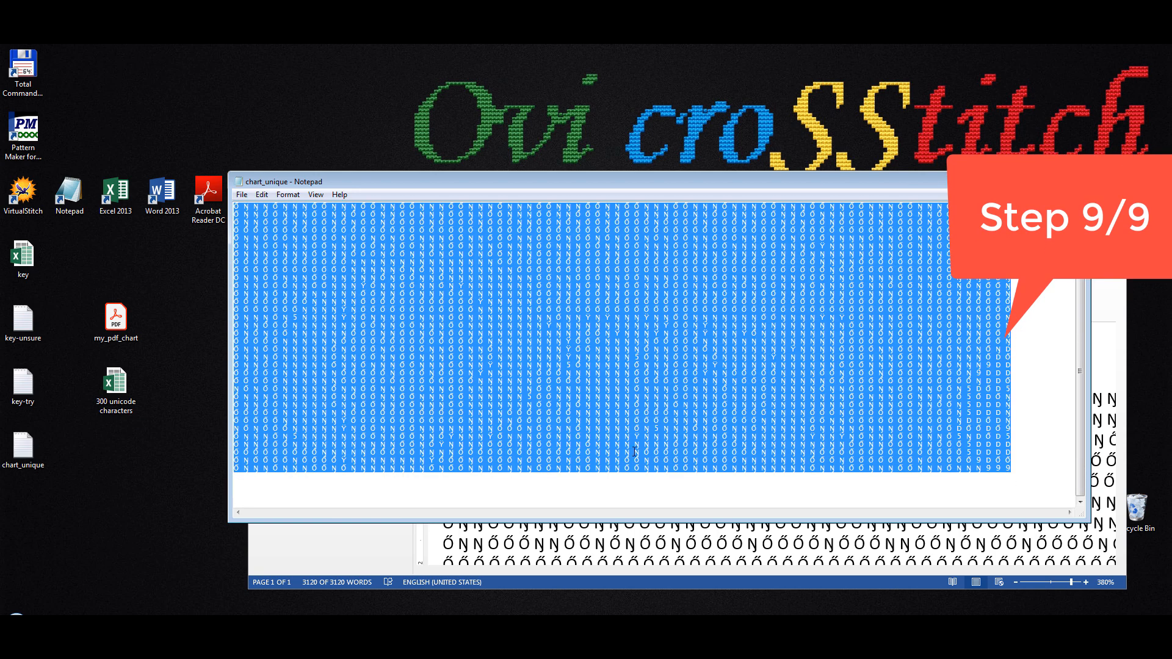
left_click(589, 489)
key("ctrl+v")
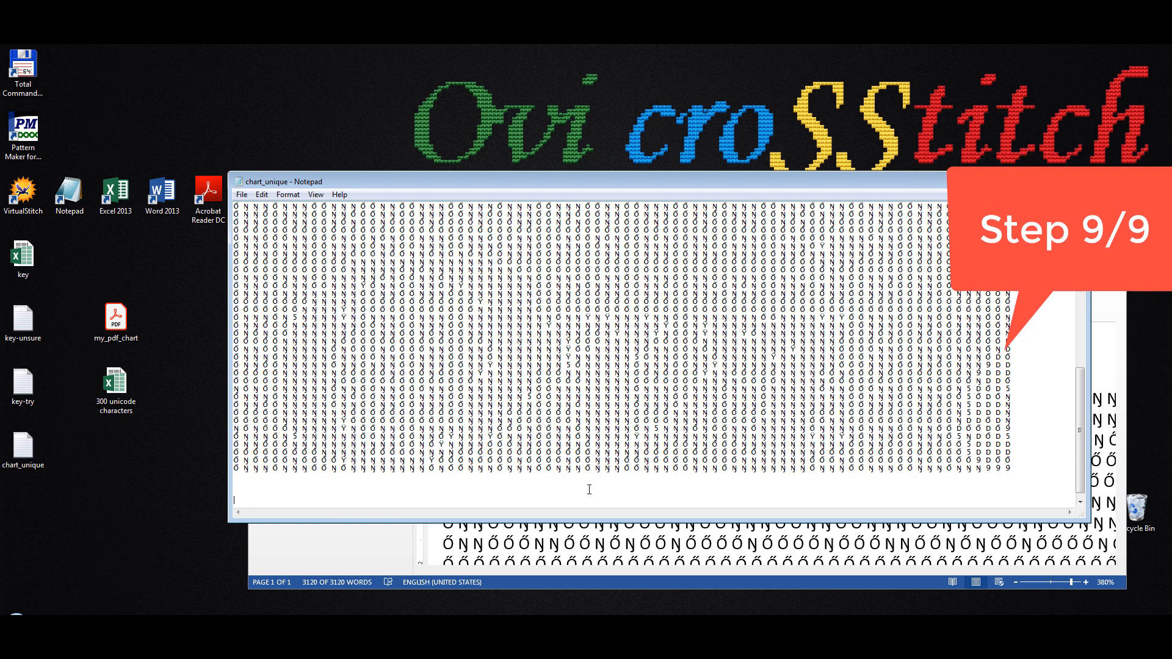
key("Return")
key("ctrl+v")
key("Return")
key("ctrl+v")
key("Return")
key("ctrl+v")
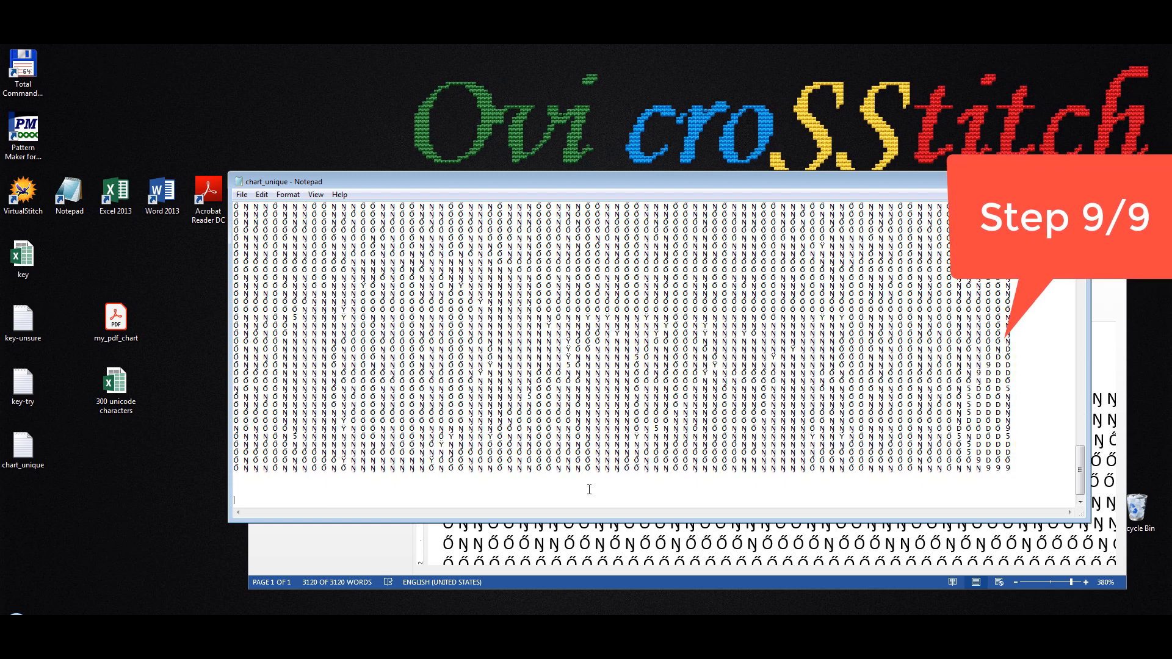
Leave two blank lines between the first and second chart copies and insert a tab before the second copy's first row.
scroll(589, 489, "up", 20)
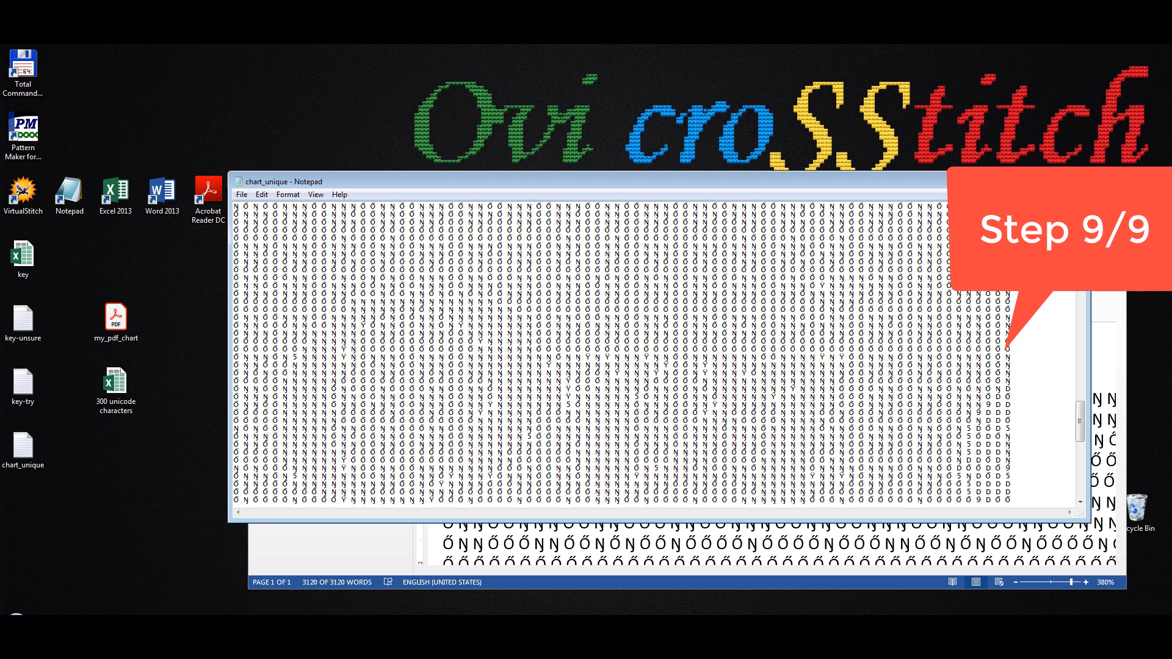
scroll(659, 353, "down", 5)
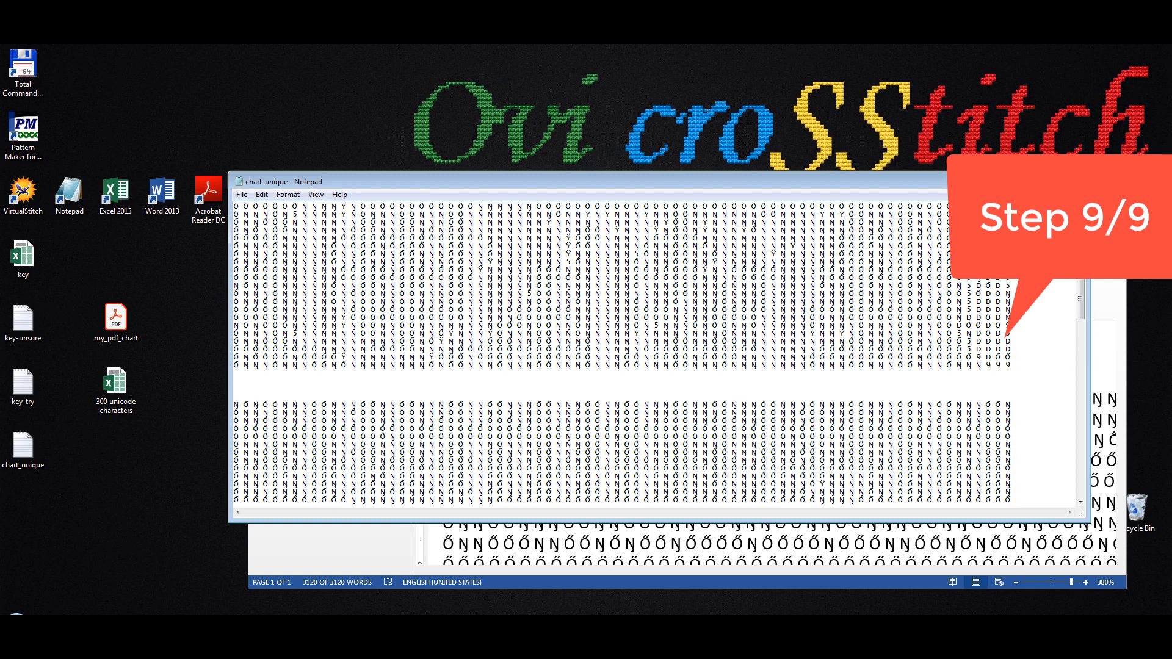
scroll(619, 354, "up", 4)
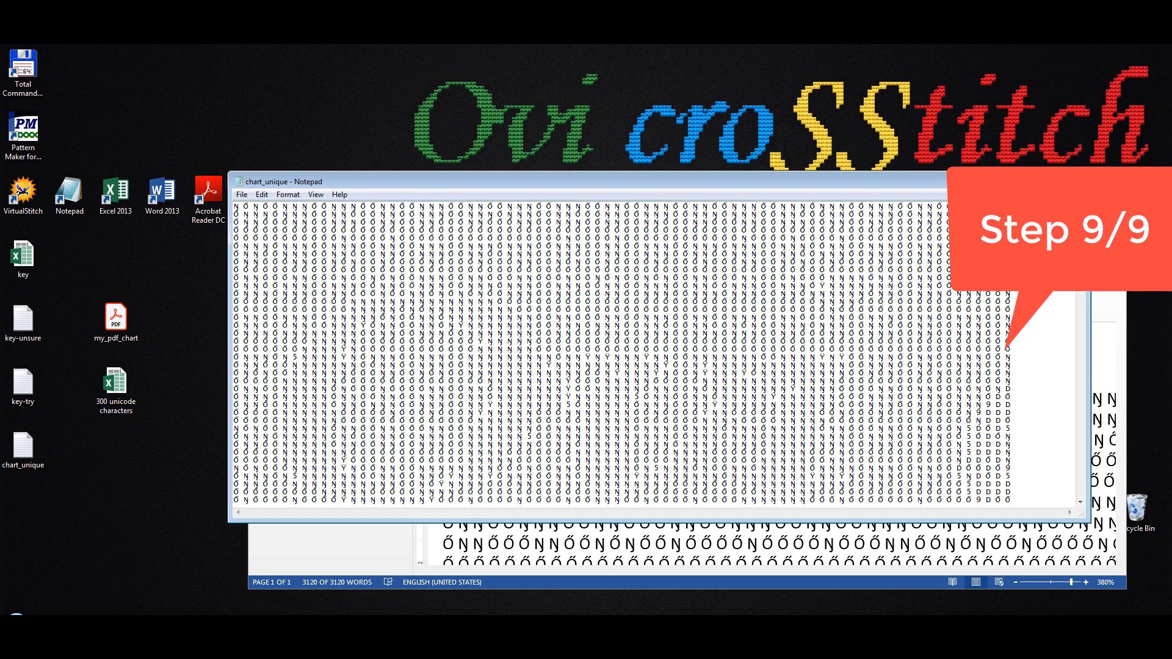
scroll(530, 429, "down", 4)
scroll(816, 292, "up", 4)
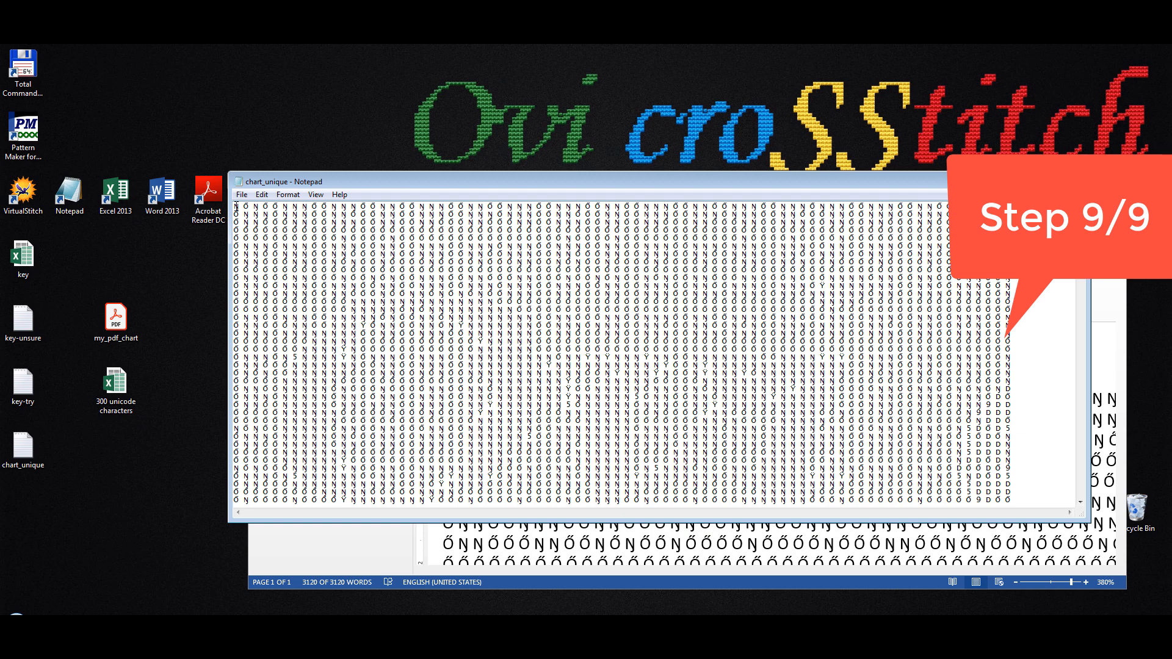
key("Tab")
scroll(238, 353, "down", 7)
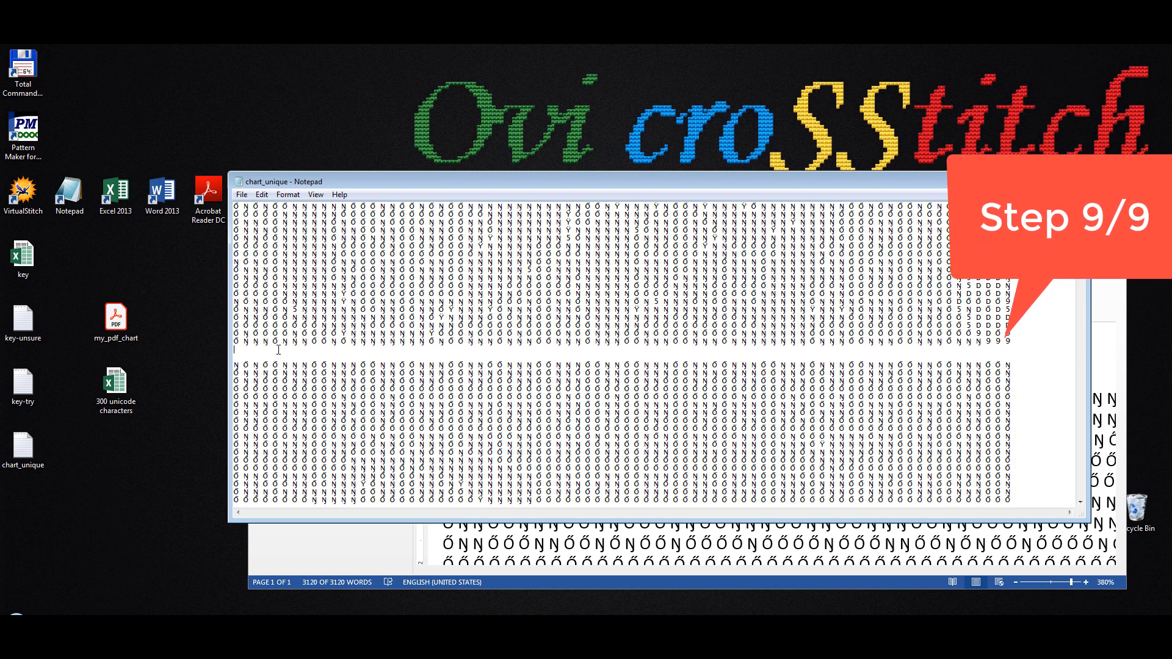
key("Delete")
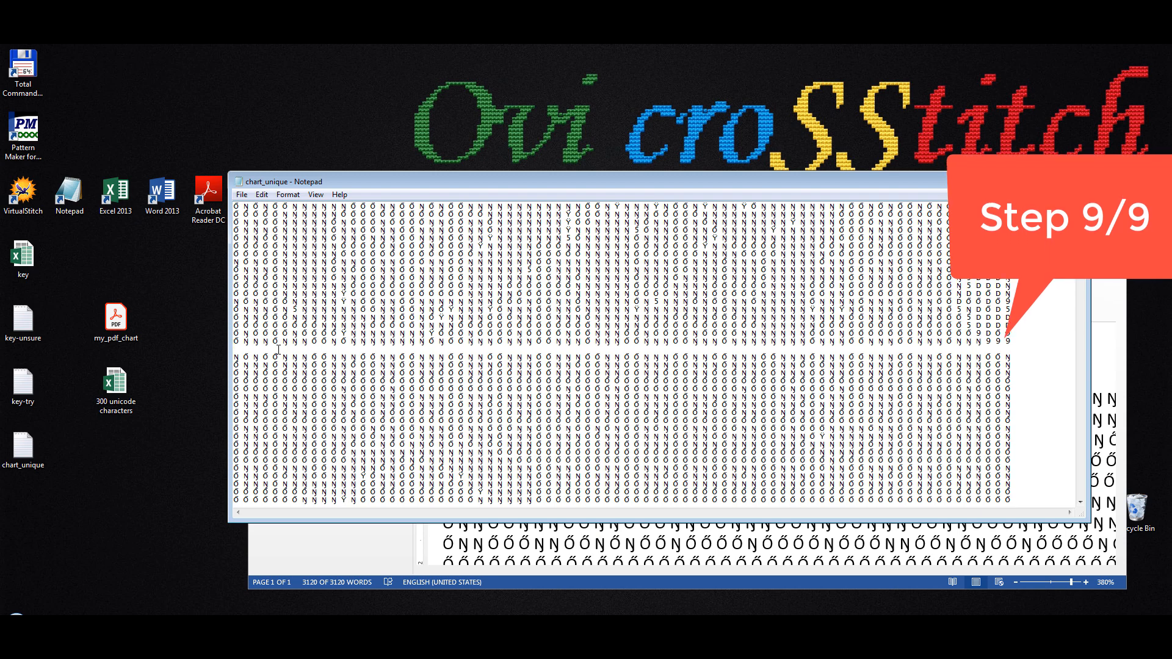
key("Return")
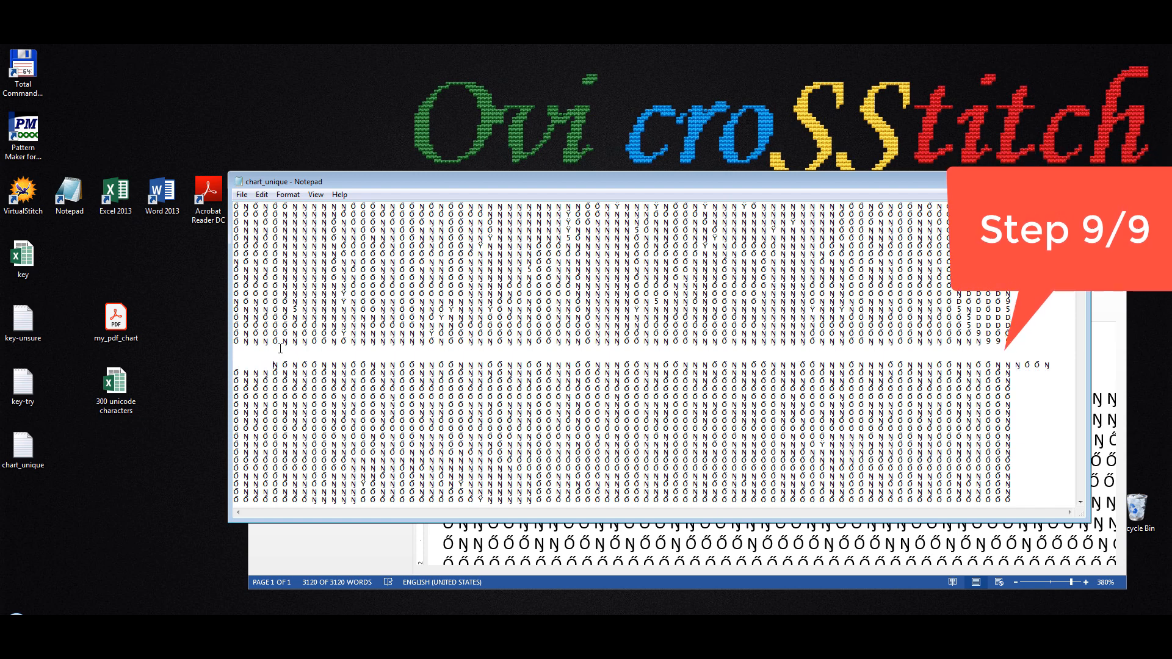
Trim the gap before the third chart copy to two blank lines and insert a tab before its first row.
scroll(278, 349, "down", 7)
scroll(279, 350, "down", 2)
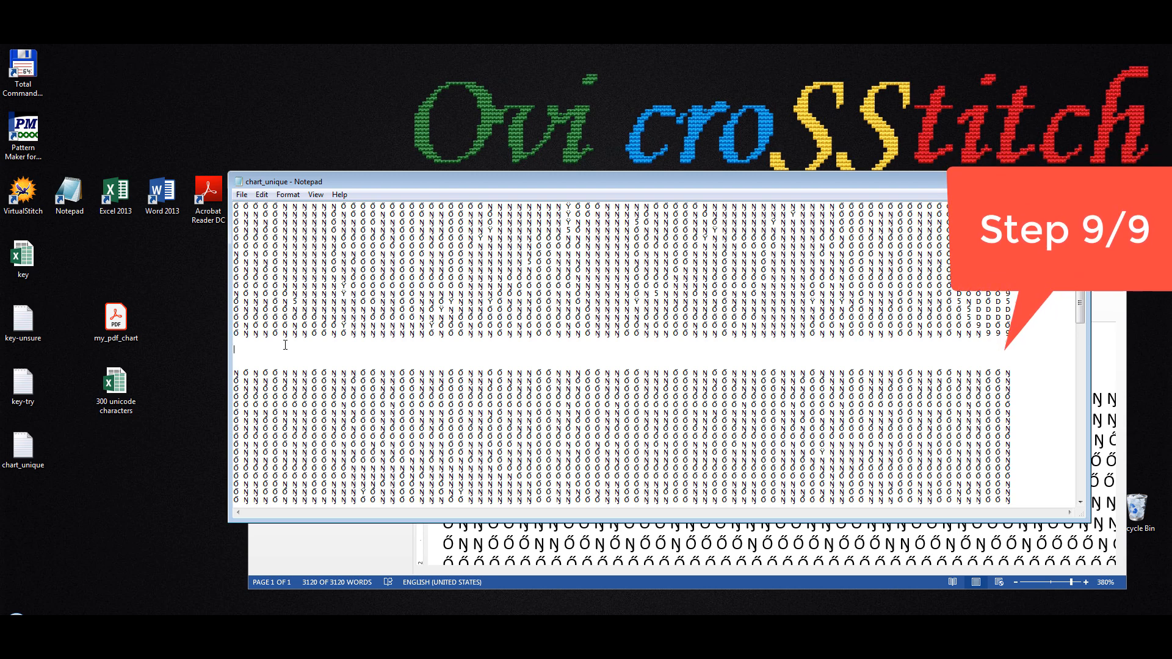
key("Delete")
key("Delete")
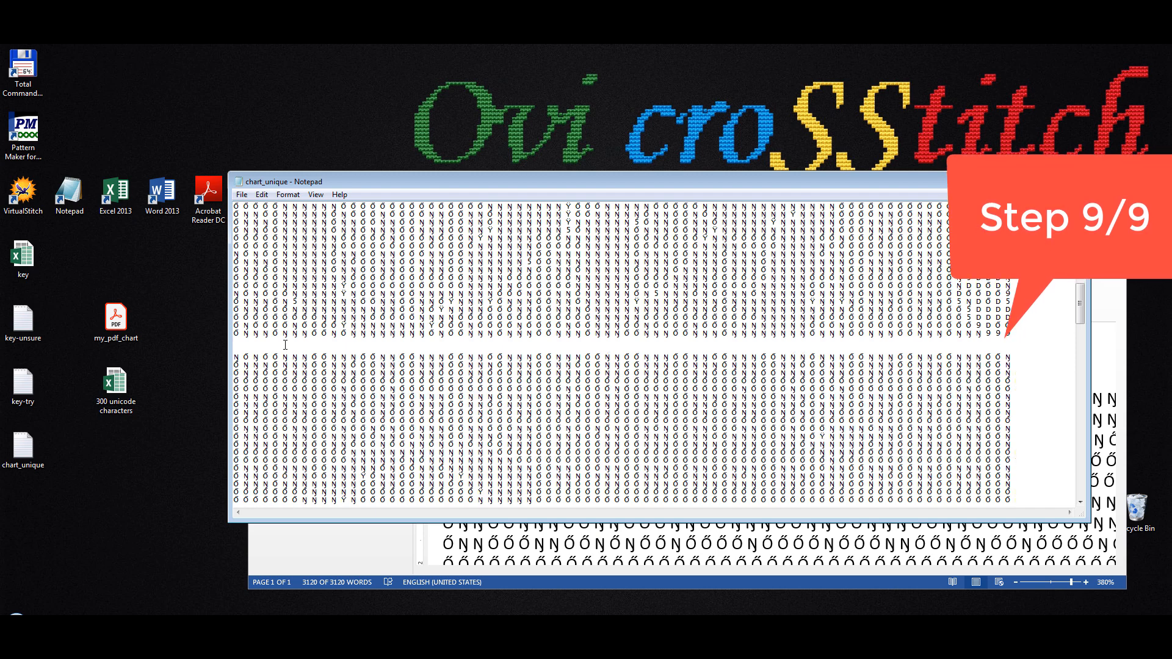
key("Tab")
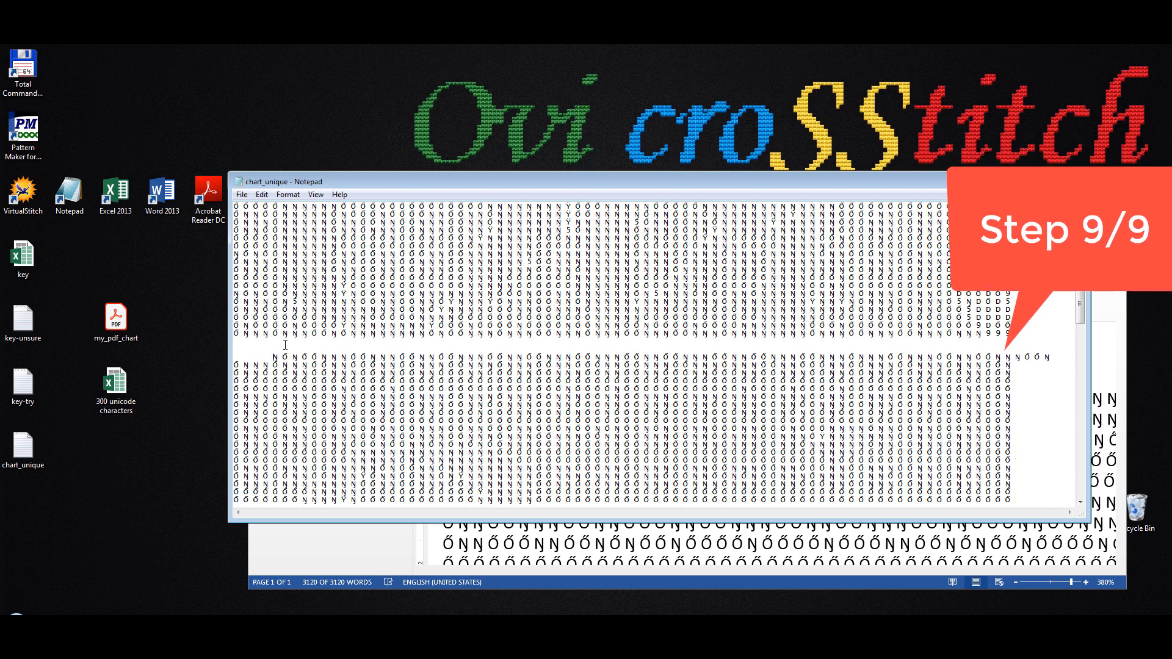
Trim the gap before the fourth chart copy to two blank lines, insert a tab before its first row, and save the file.
scroll(285, 345, "down", 14)
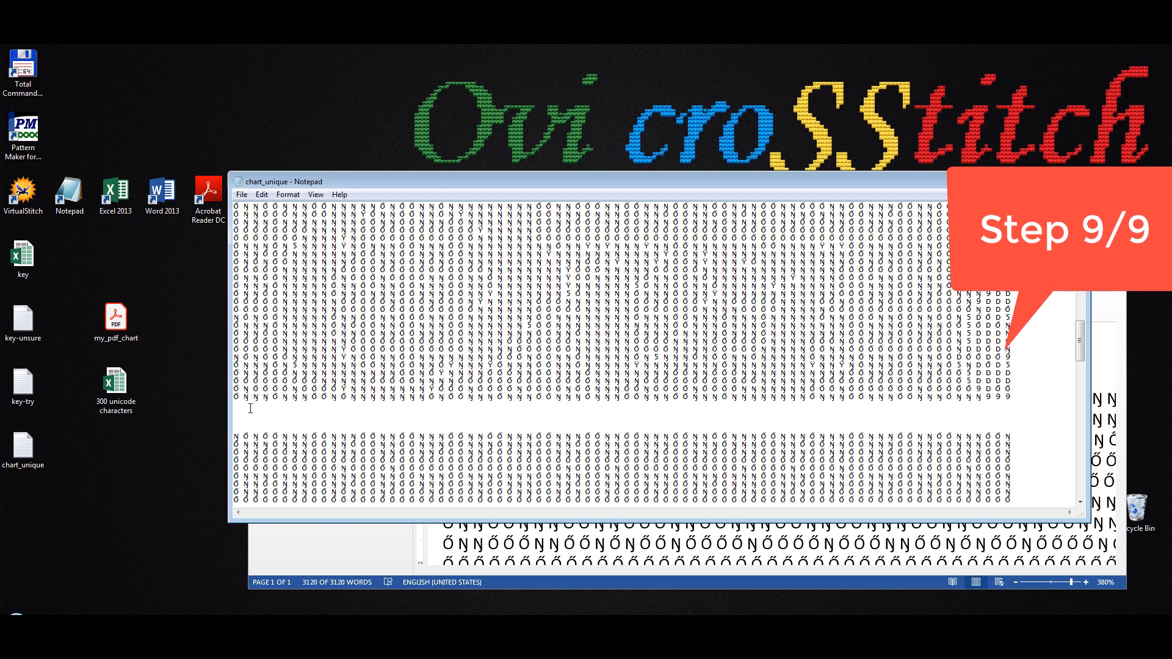
key("Delete")
key("Delete")
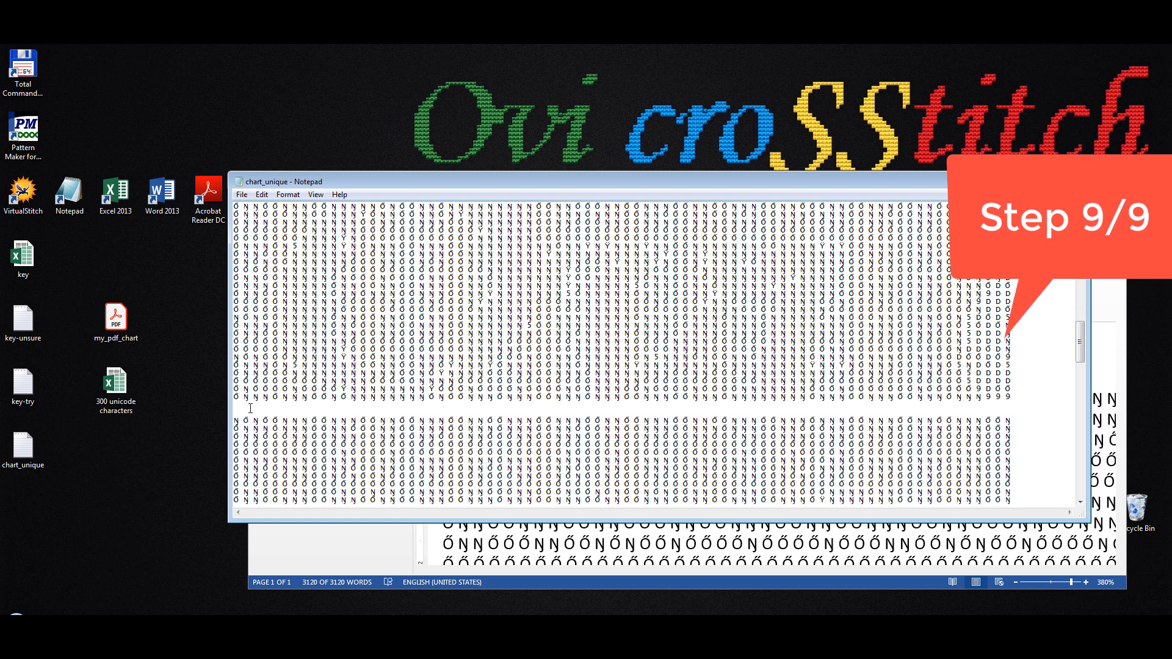
key("Tab")
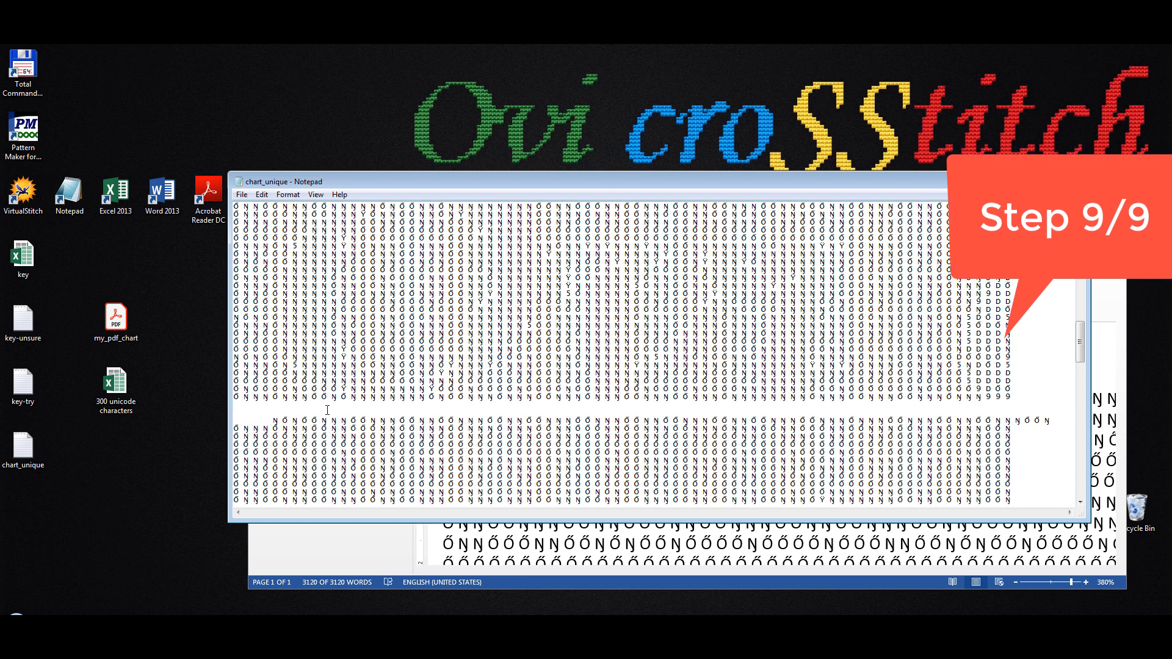
left_click(242, 194)
left_click(256, 235)
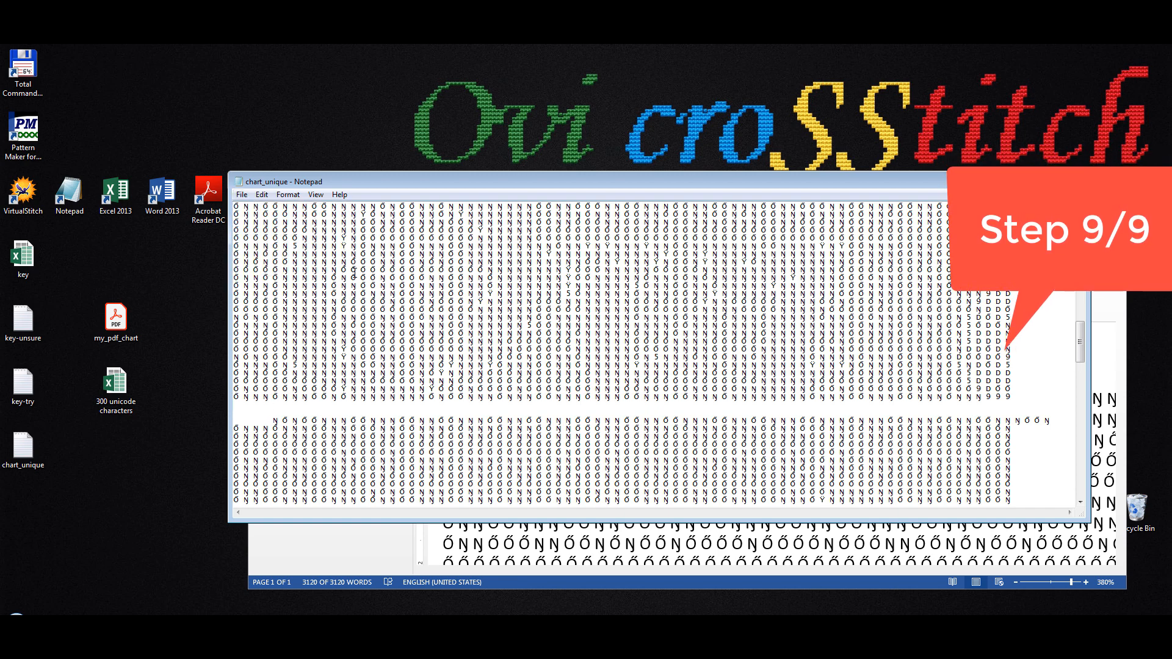